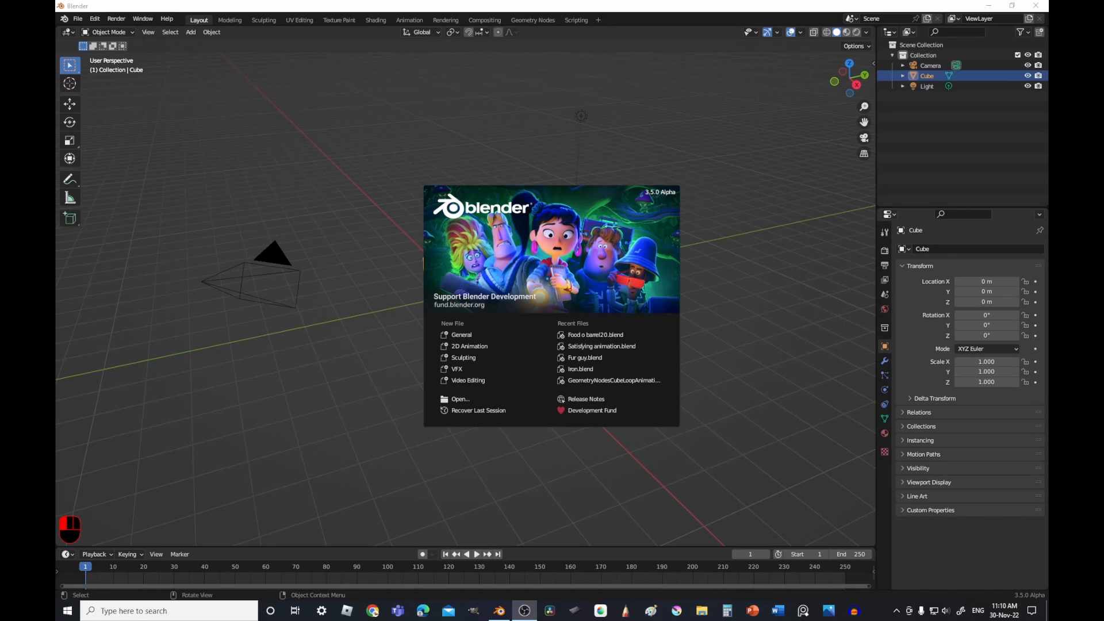
- Open the recent file Food o barrel20.blend and examine the barrel scene in rendered shading from several angles
click(648, 334)
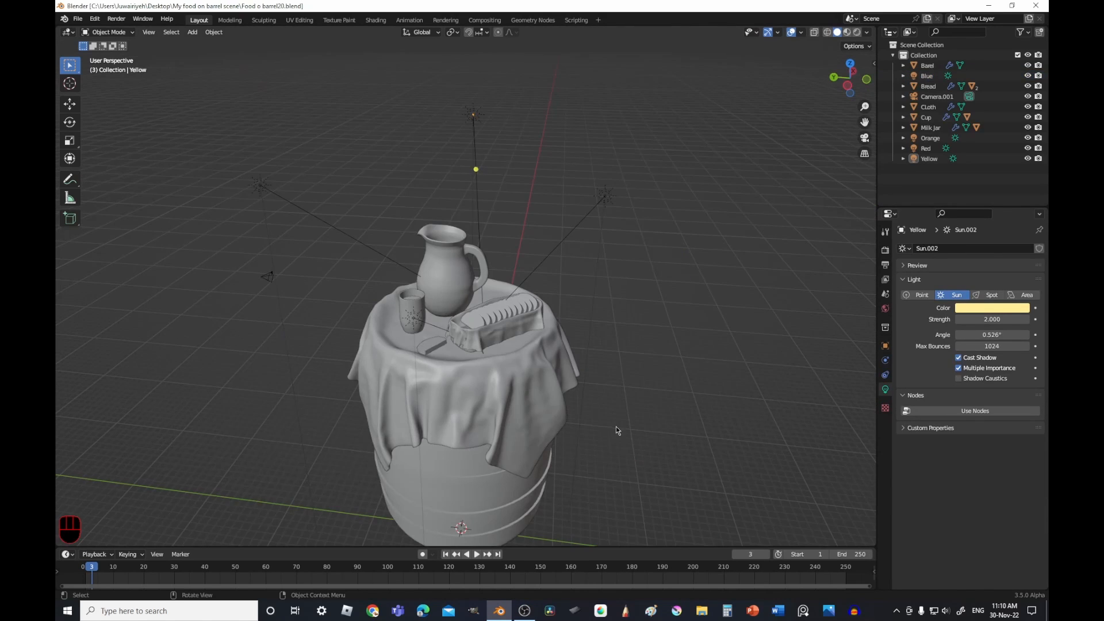
scroll(616, 430, down, 2)
click(856, 32)
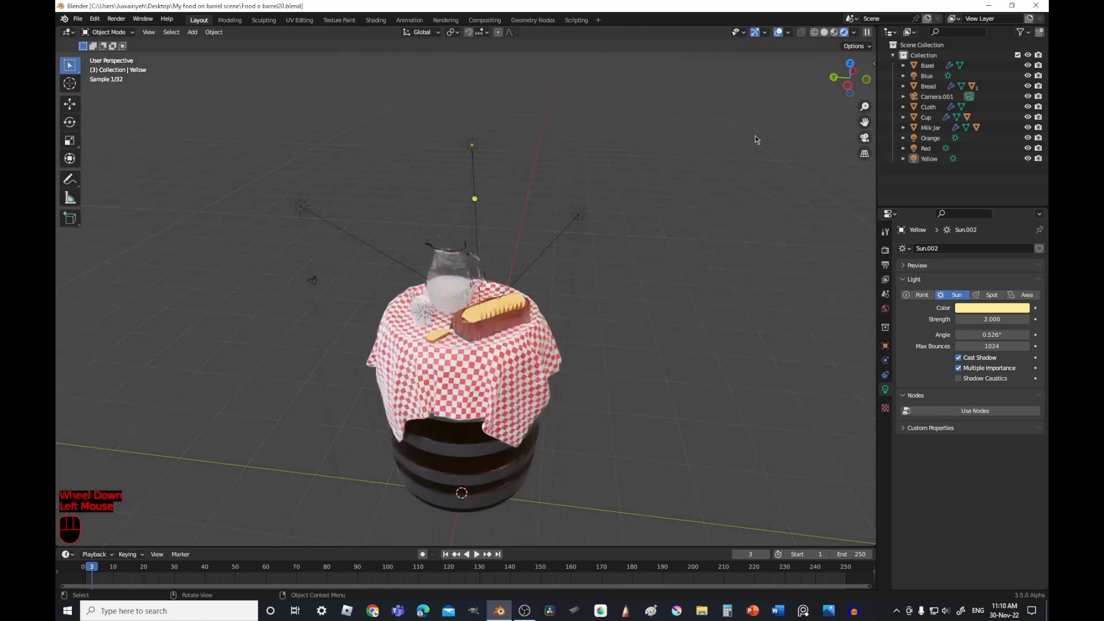
shift+middle_drag(754, 139, 585, 273)
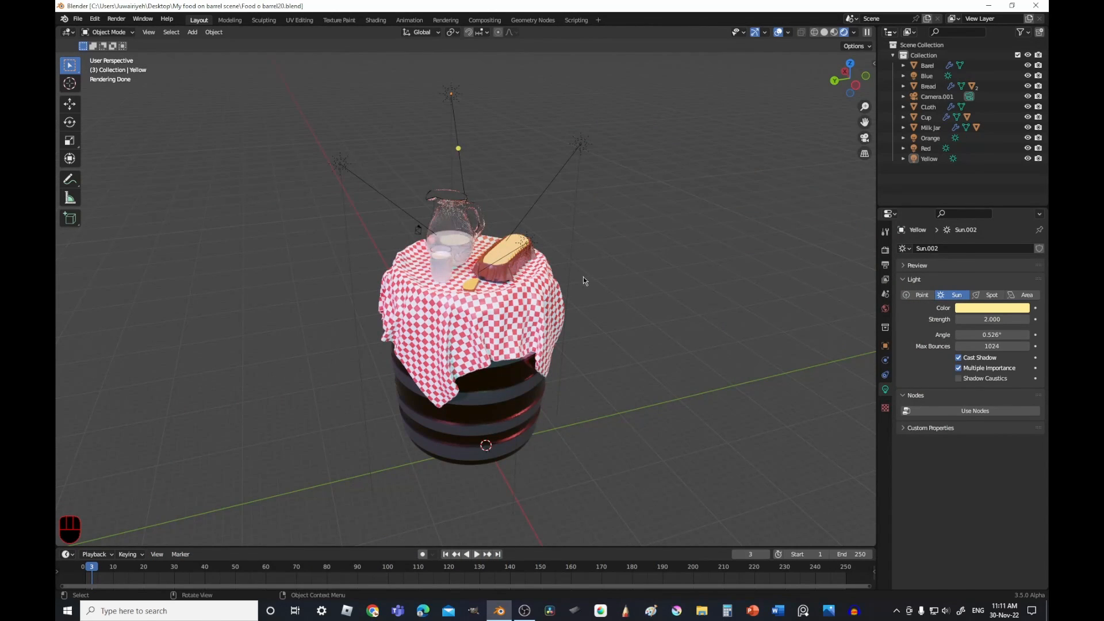
middle_drag(585, 299, 517, 322)
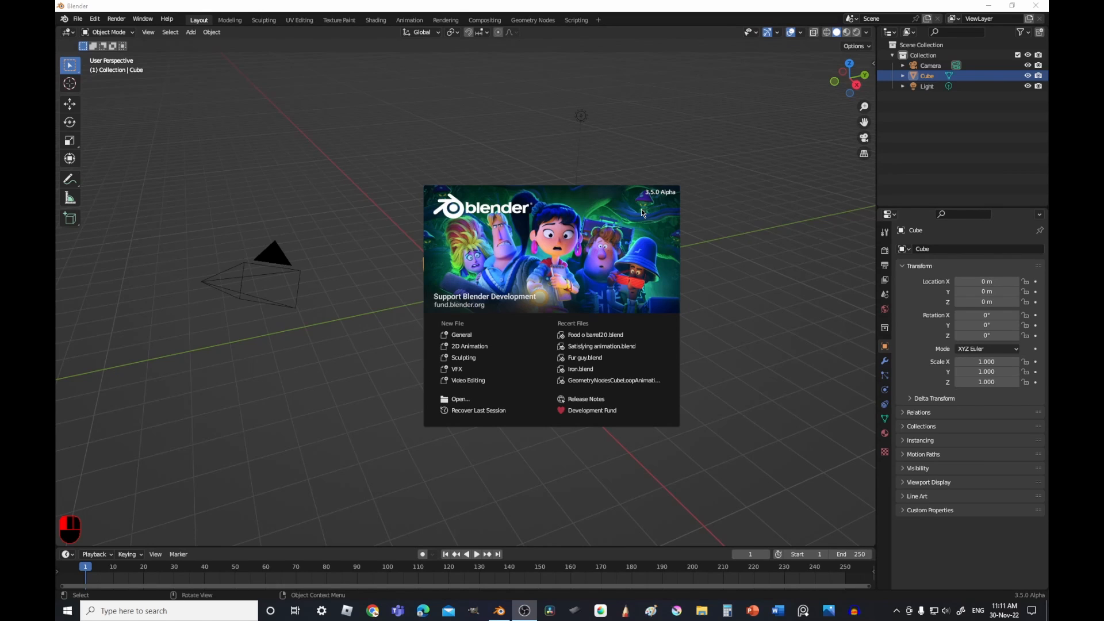
- Start a new General file and delete the default camera, cube and light
click(470, 338)
click(445, 373)
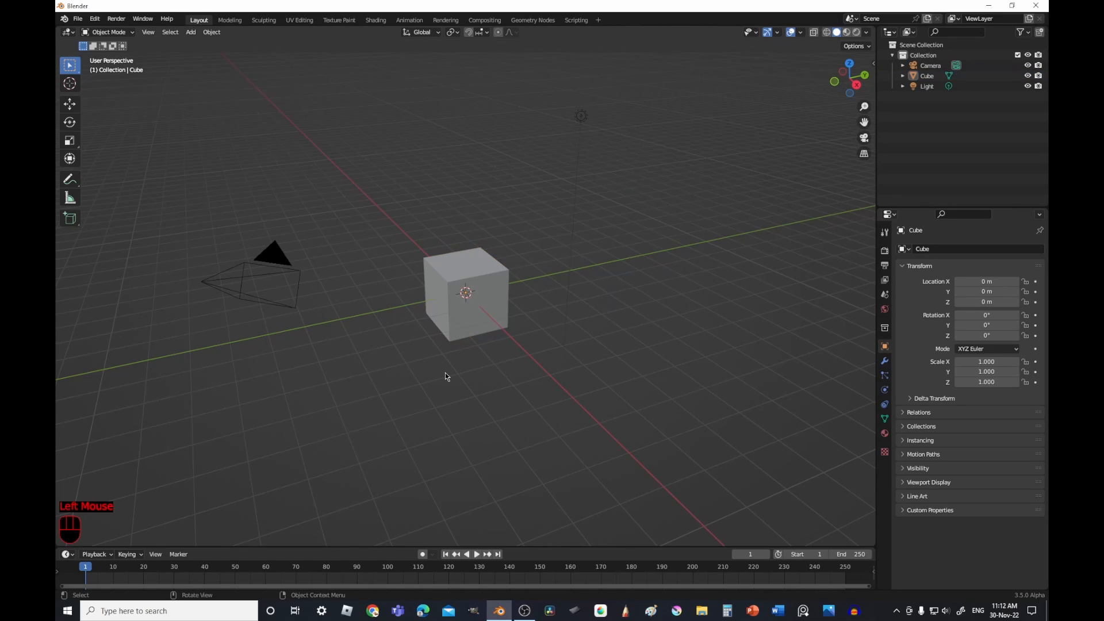
key(a)
key(x)
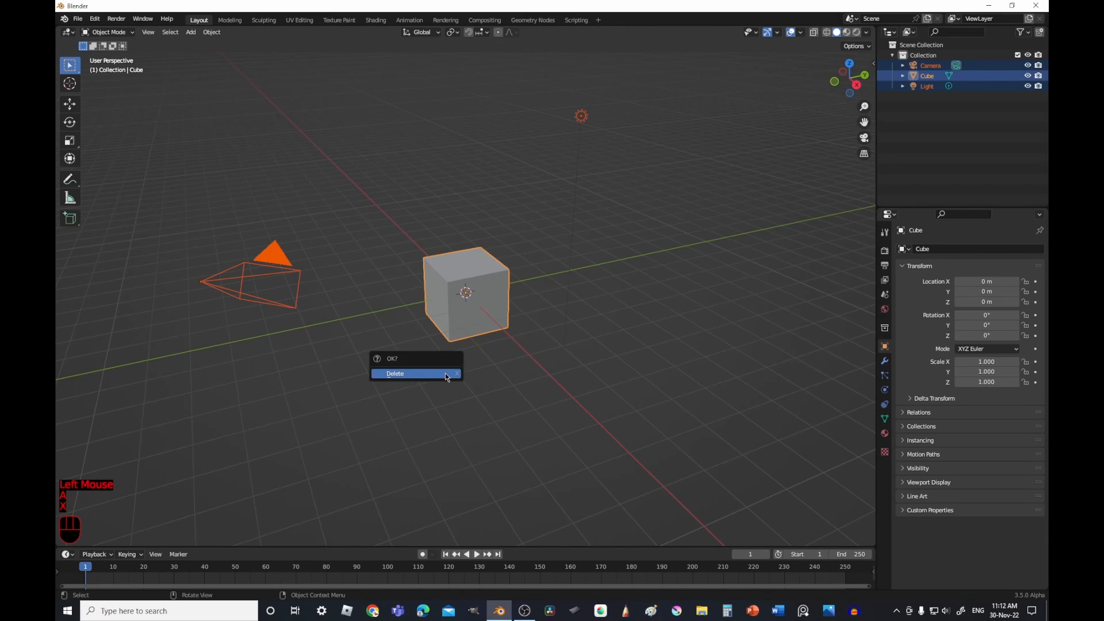
click(446, 375)
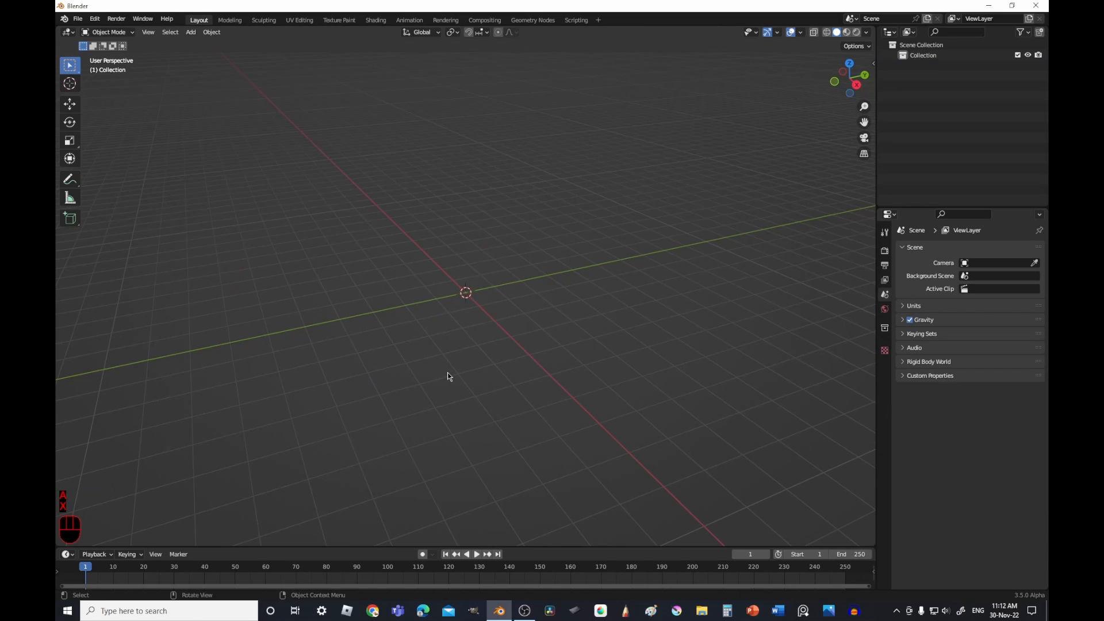
- Add a reference image to the scene, selecting both Barrel.png and Barrel2.png for loading
middle_drag(736, 336, 920, 345)
click(862, 3)
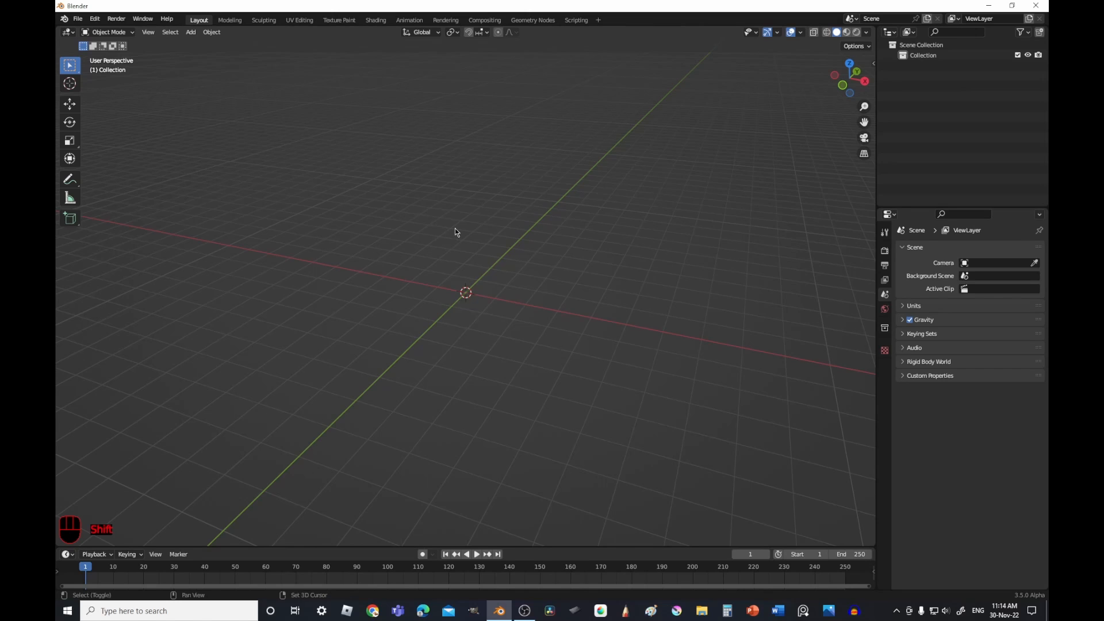
key(shift+a)
mouse_move(455, 231)
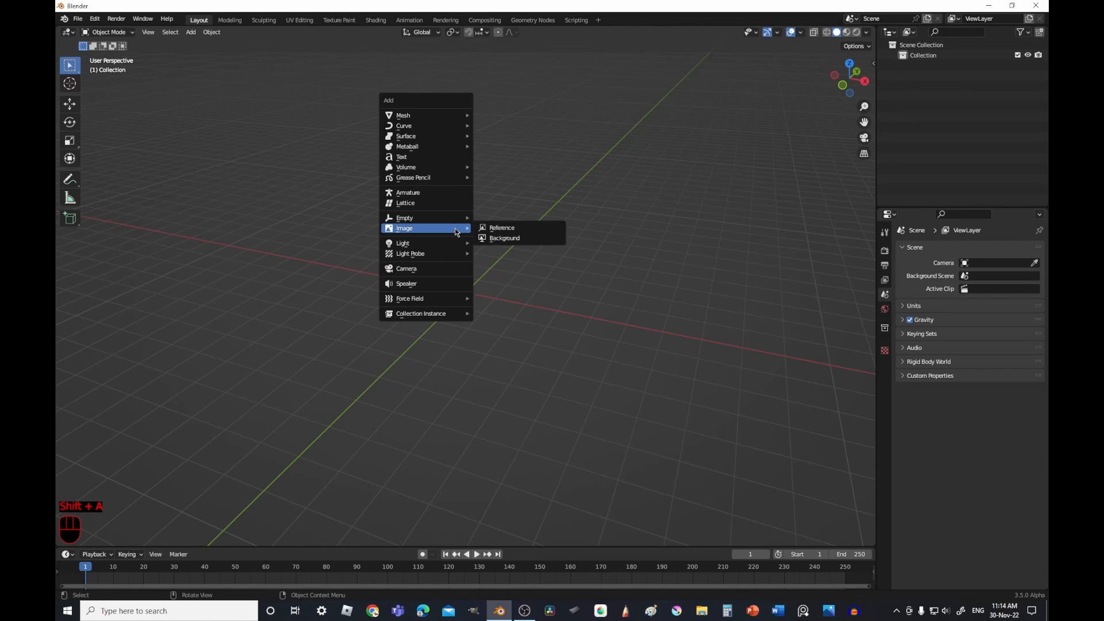
click(501, 228)
click(446, 201)
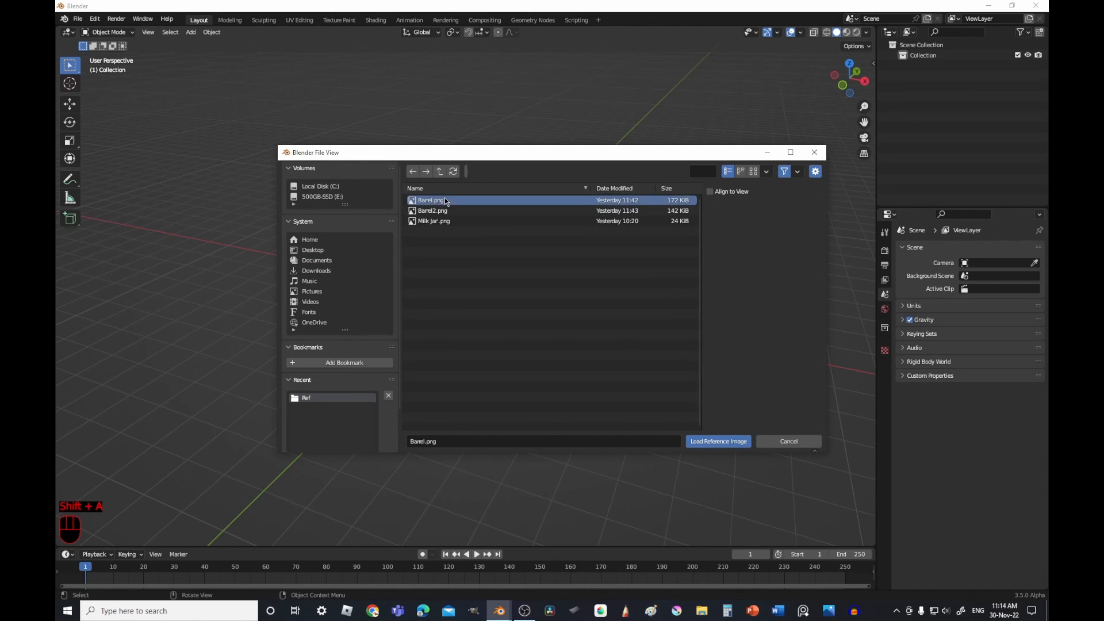
shift+click(455, 210)
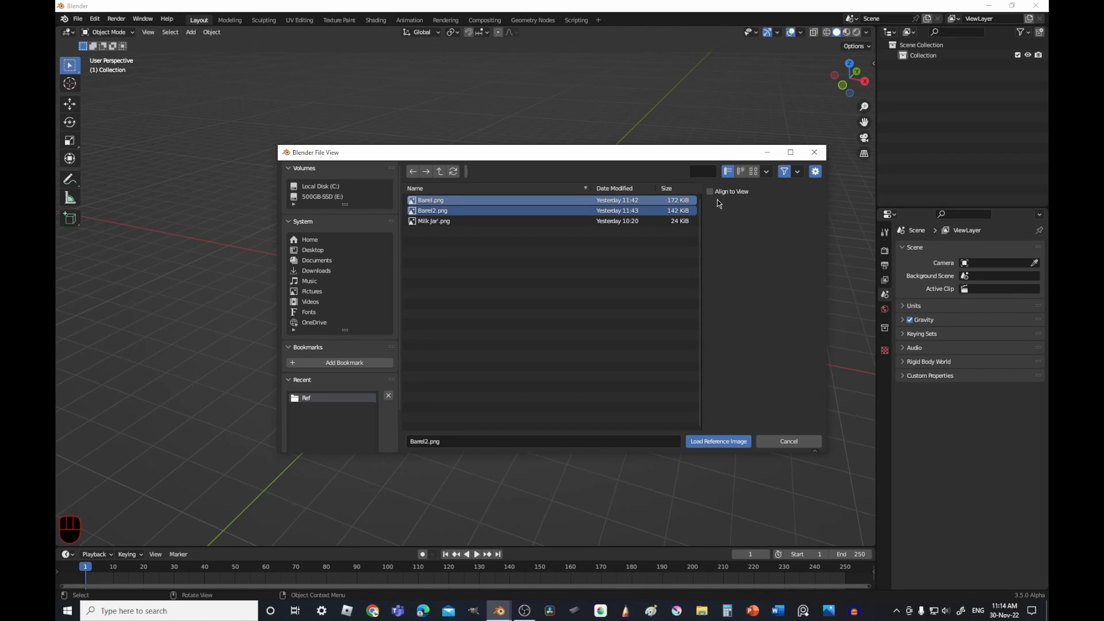
click(713, 441)
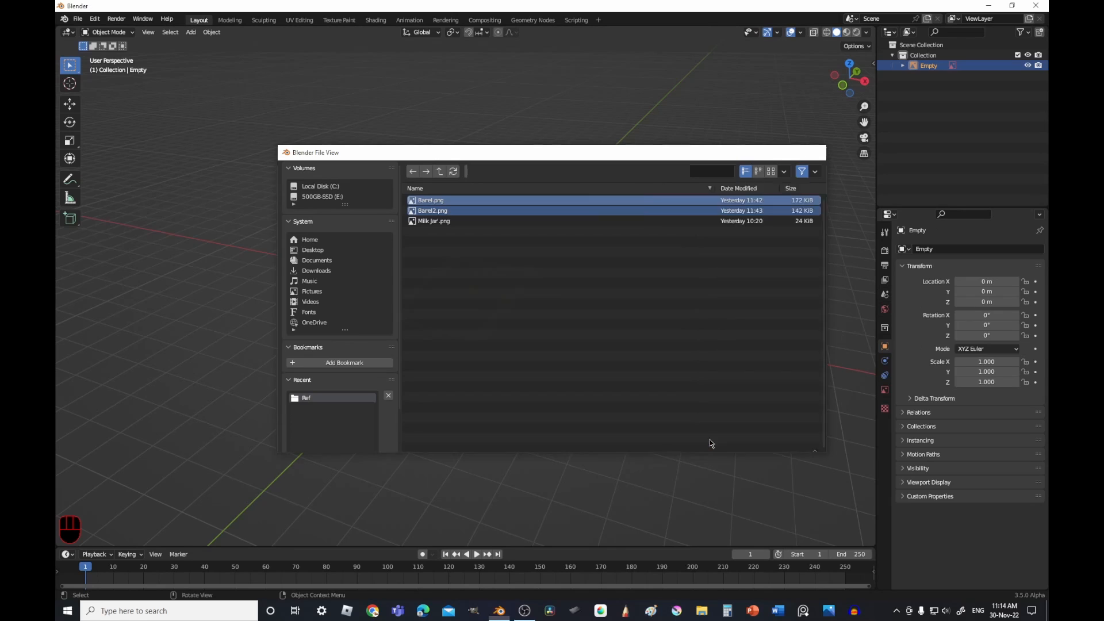
- Rotate the barrel reference image 90° about the X axis and move it to about X -3.63 m, Z 3.57 m
key(g)
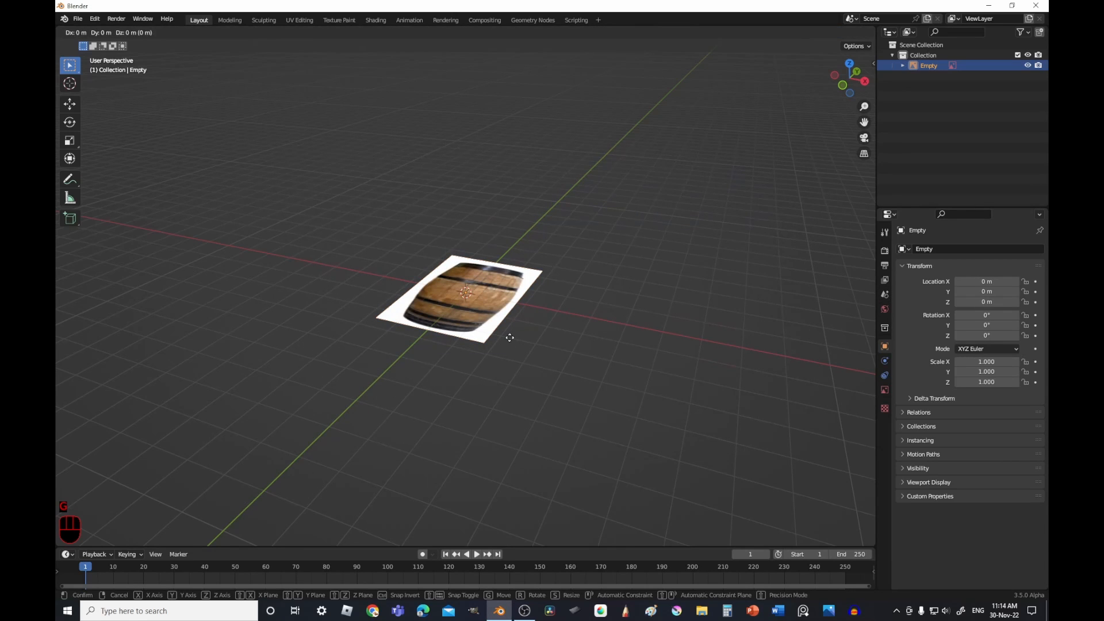
key(x)
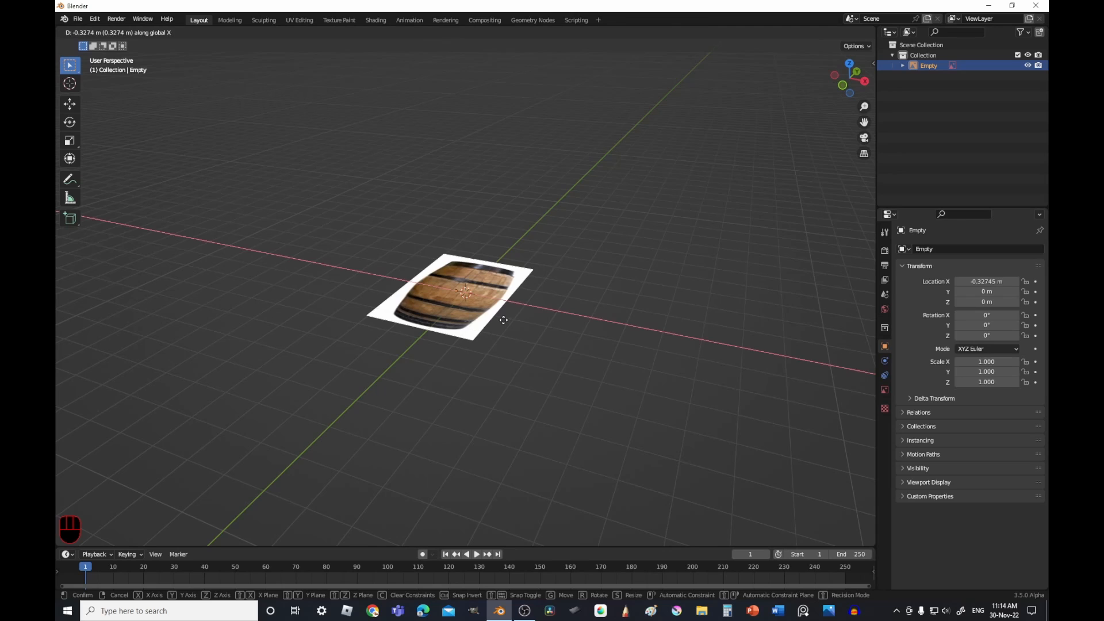
key(r)
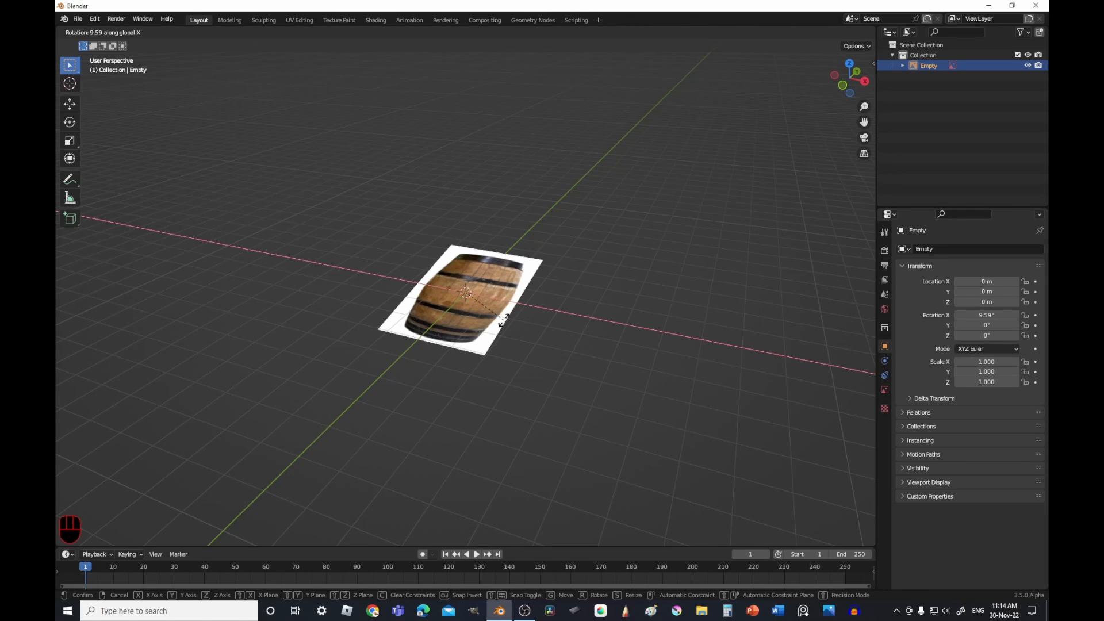
text(90)
key(Return)
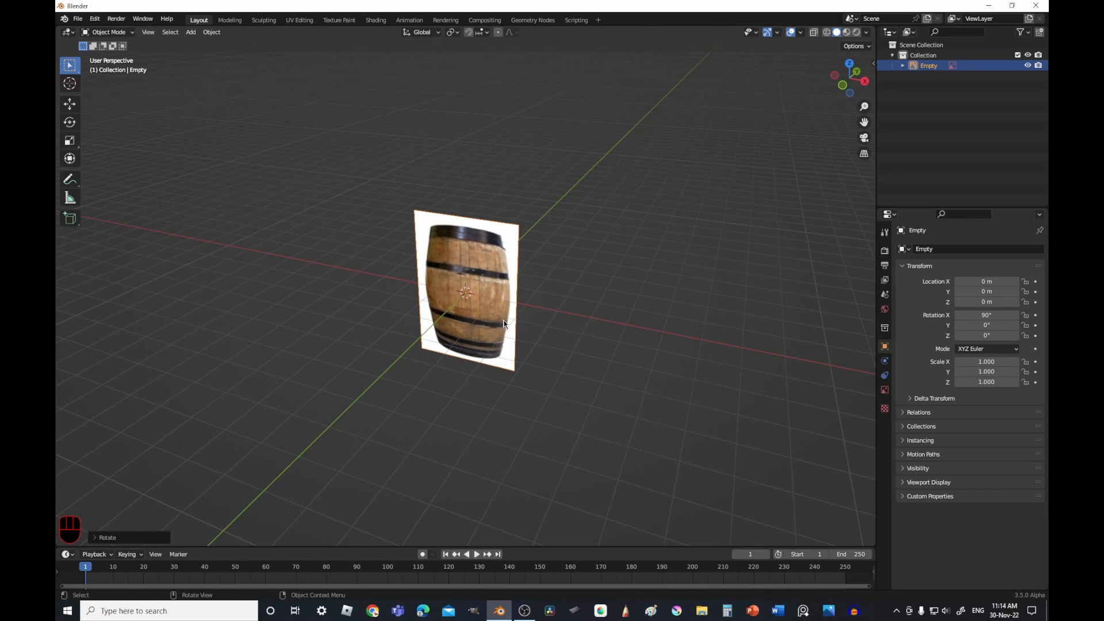
key(g)
click(405, 197)
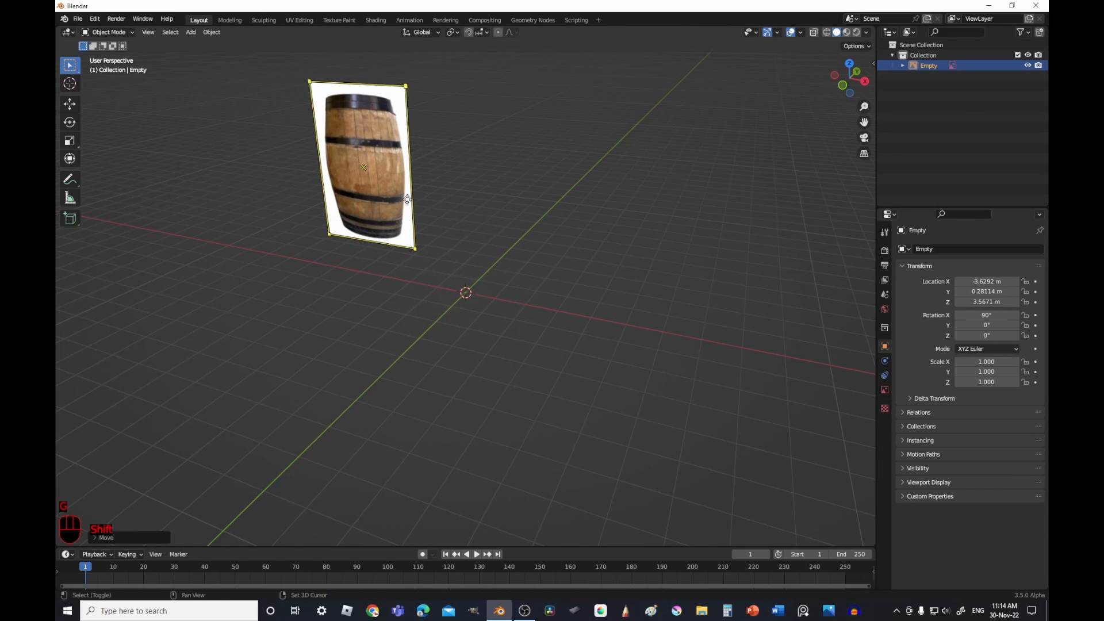
- Add the second barrel picture as a reference image and rotate it 90° about the X axis
key(shift+a)
mouse_move(407, 201)
click(449, 199)
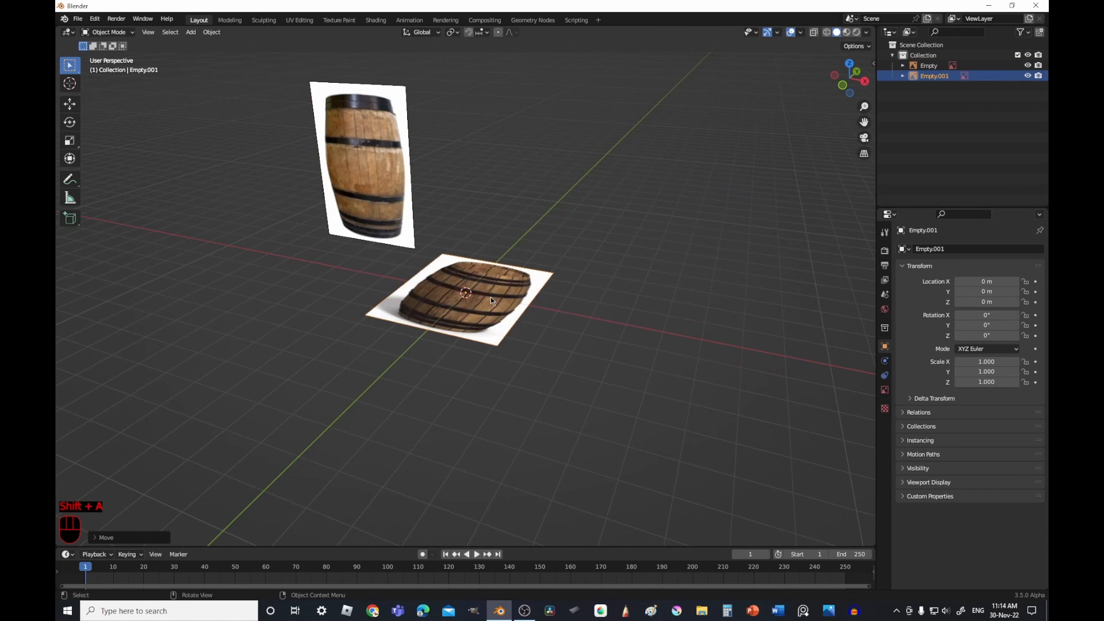
middle_drag(488, 301, 495, 330)
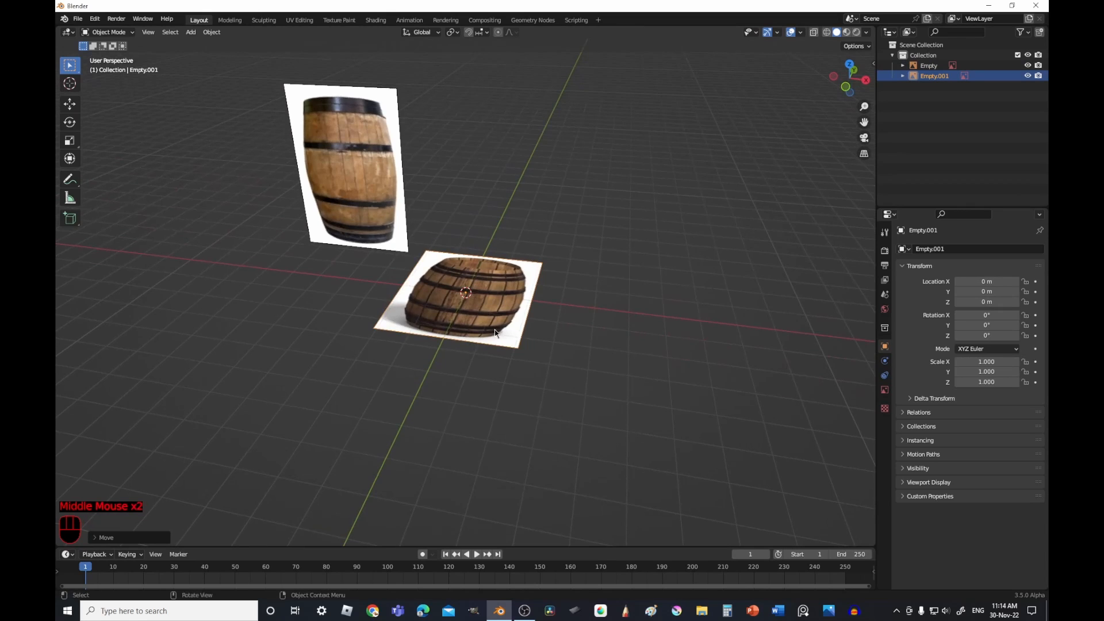
text(rx90)
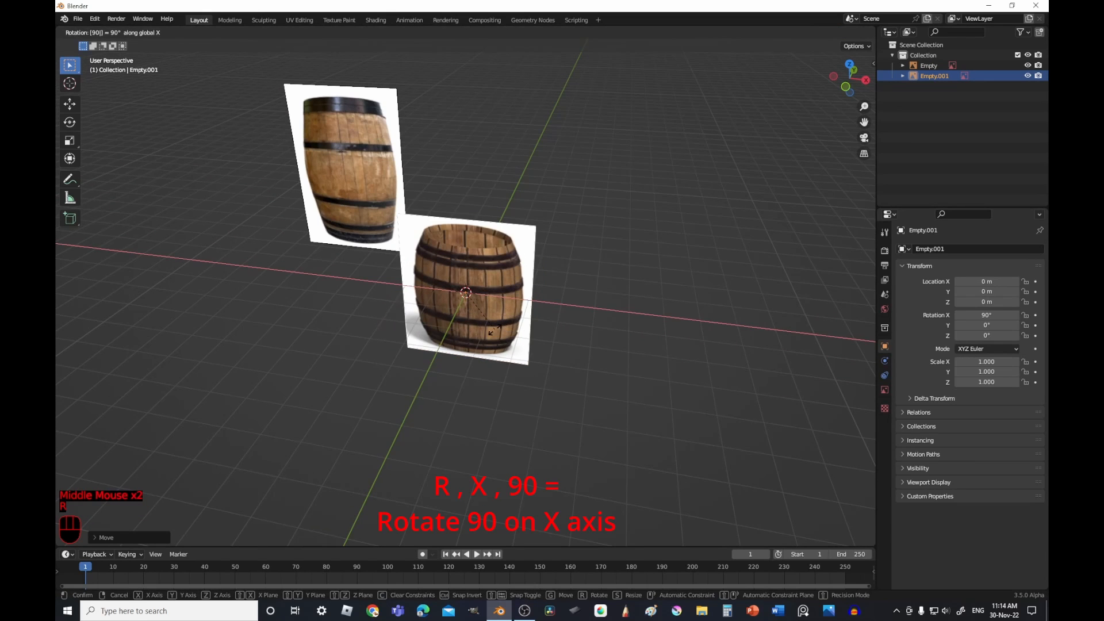
key(Return)
middle_drag(494, 329, 509, 307)
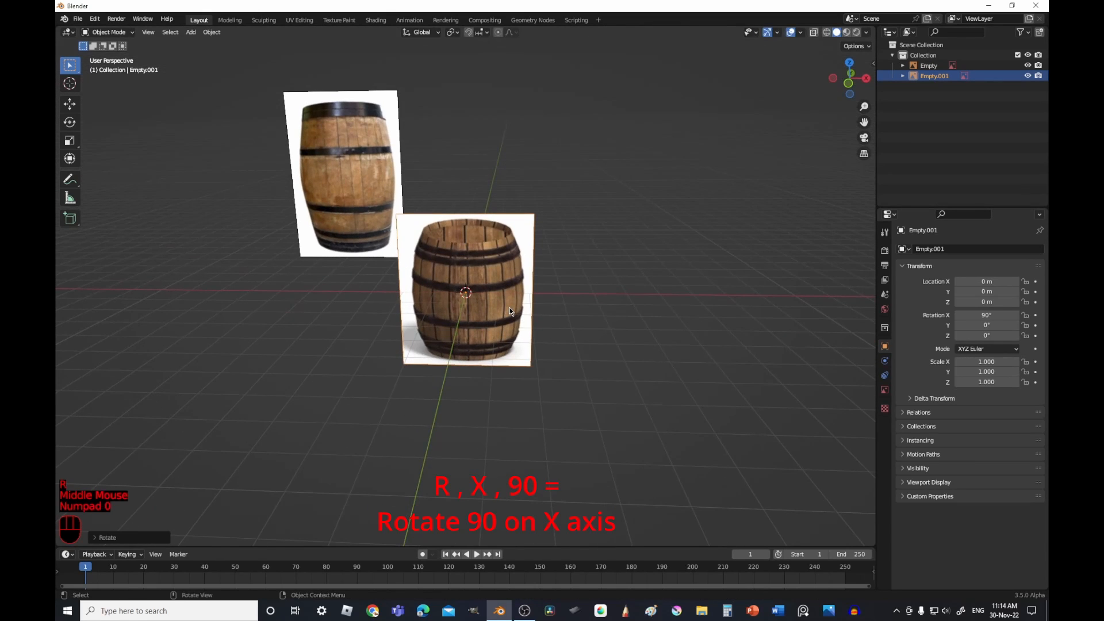
- In front view, place the second barrel image beside the first, and shift both farther from the origin along negative X
key(KP_1)
key(g)
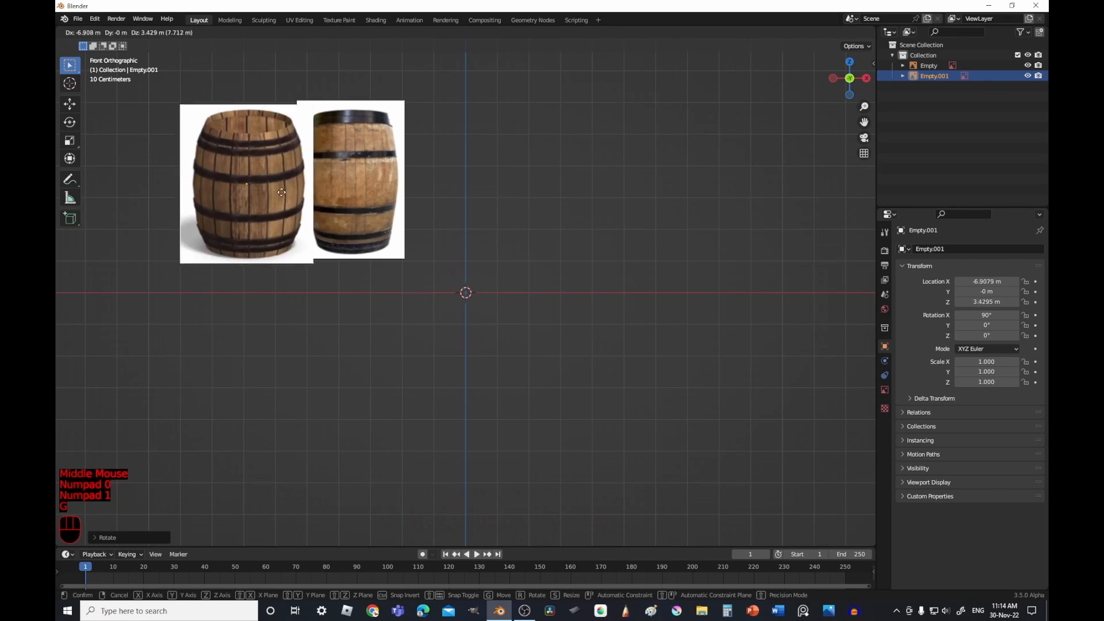
click(257, 192)
drag(221, 177, 446, 285)
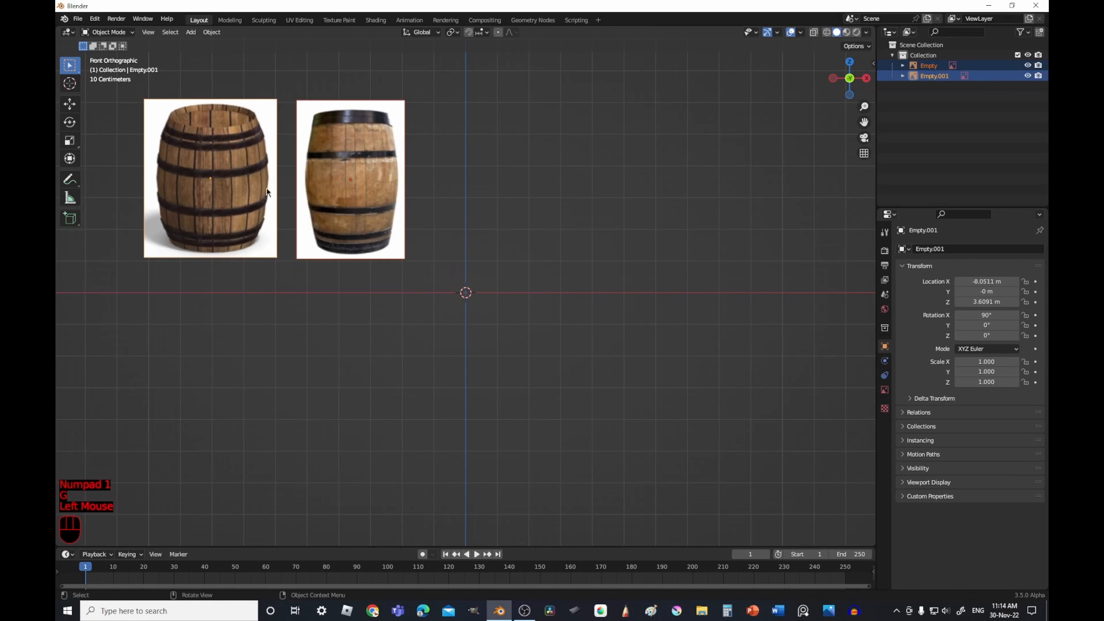
key(g)
click(336, 212)
click(425, 196)
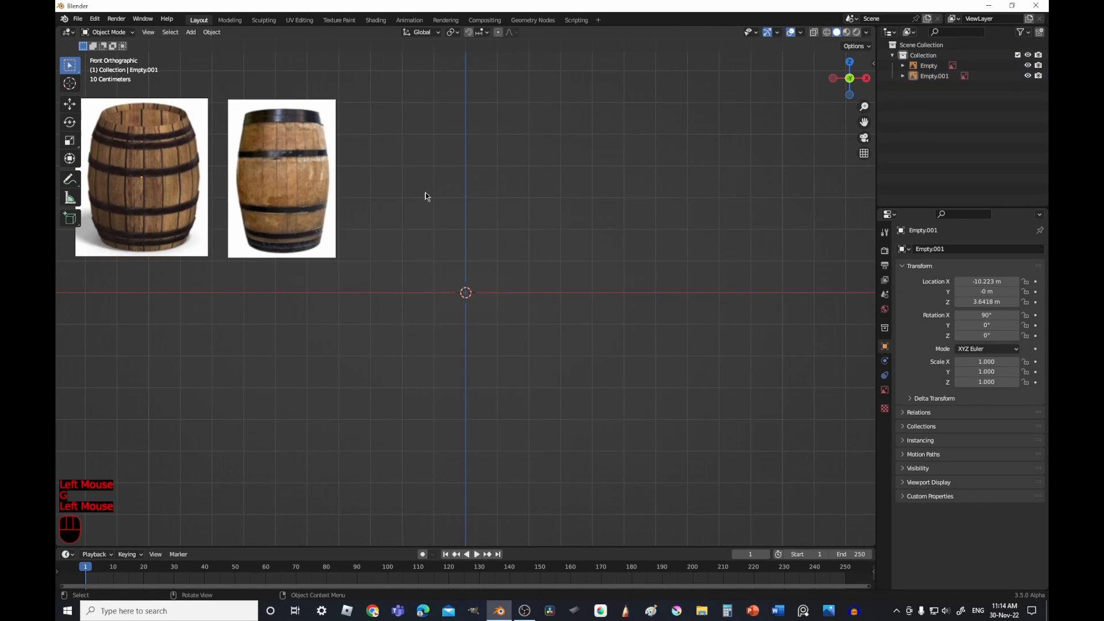
- Examine the two barrel reference images up close for their body shape and metal bands
shift+middle_drag(395, 214, 437, 227)
shift+middle_drag(437, 227, 468, 245)
scroll(480, 239, up, 1)
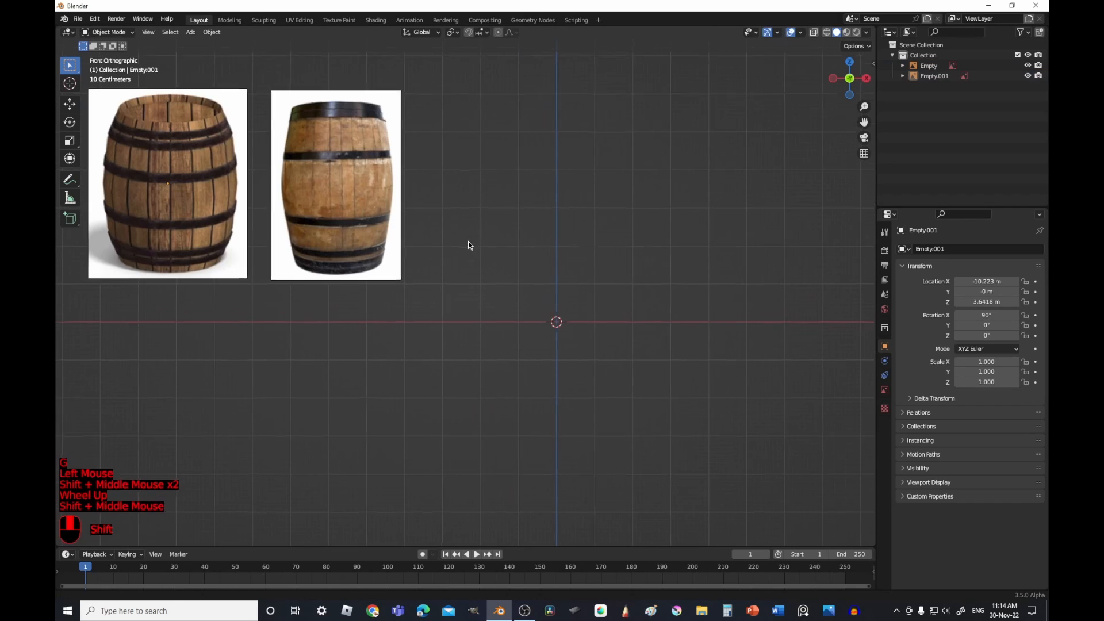
scroll(477, 258, down, 1)
key(shift+a)
mouse_move(469, 179)
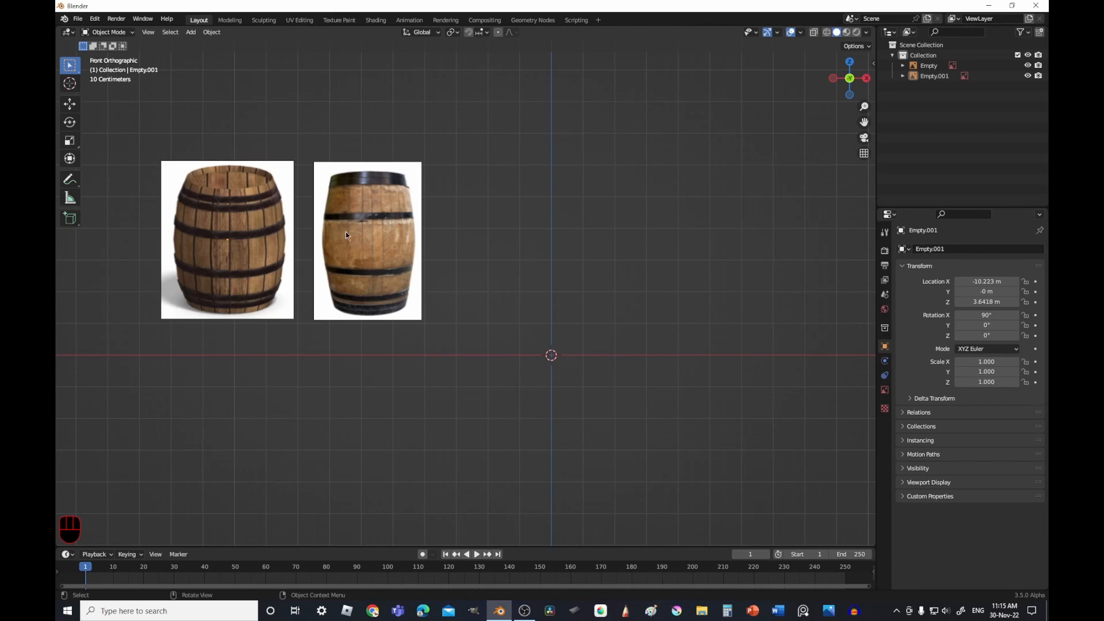
shift+middle_drag(343, 341, 557, 422)
scroll(447, 367, up, 3)
scroll(558, 421, up, 1)
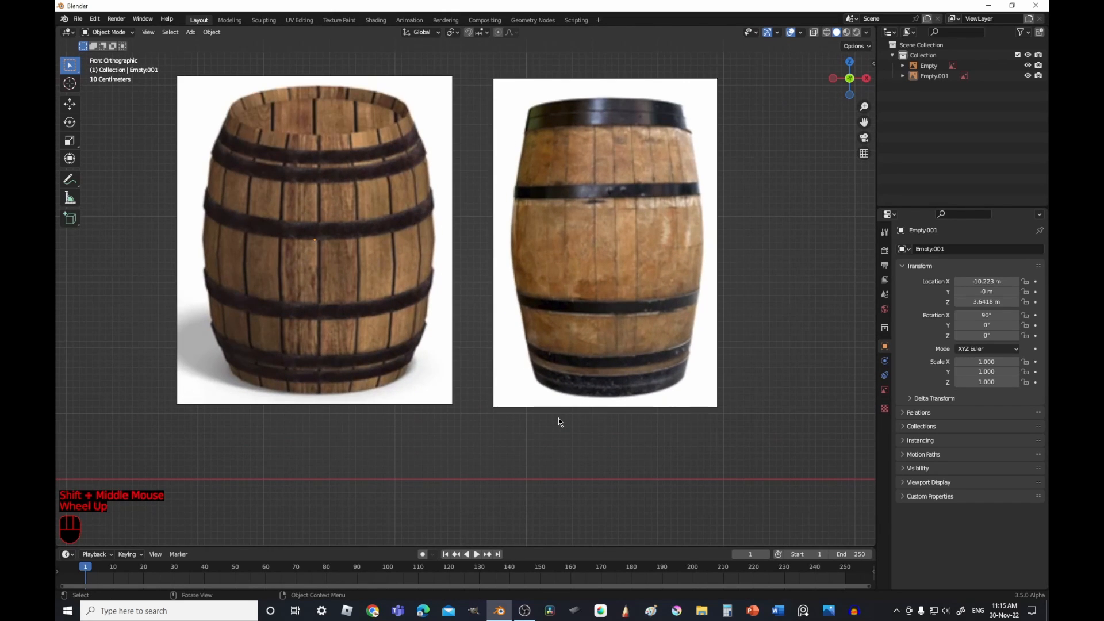
scroll(557, 418, down, 2)
shift+middle_drag(643, 399, 536, 411)
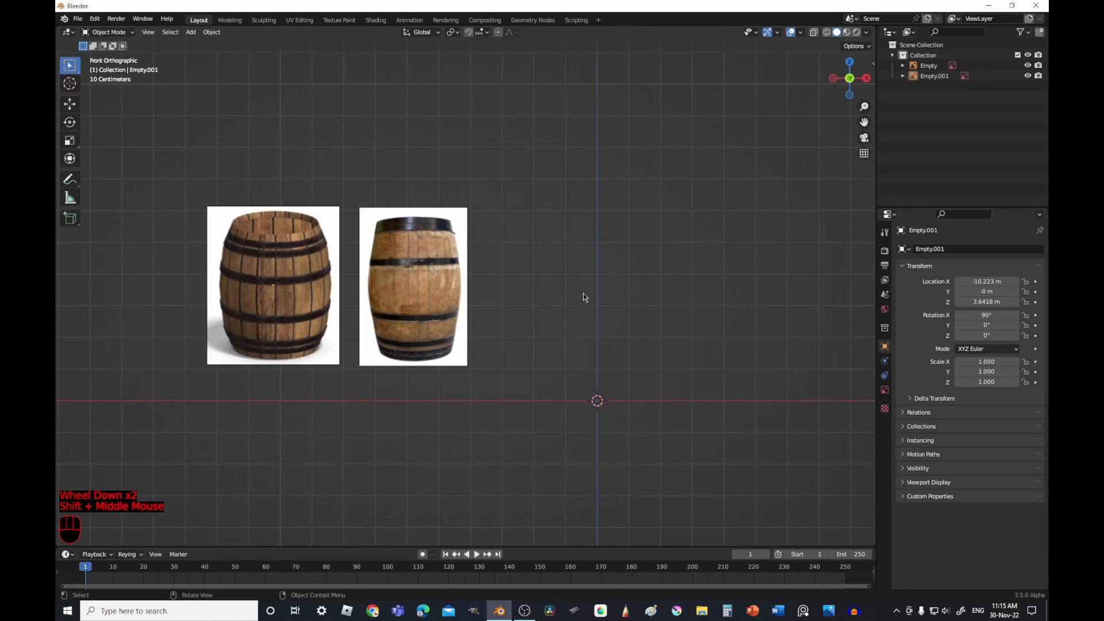
- Add a cylinder and raise it along the Z axis to about 3.79 m, level with the reference images
key(shift+a)
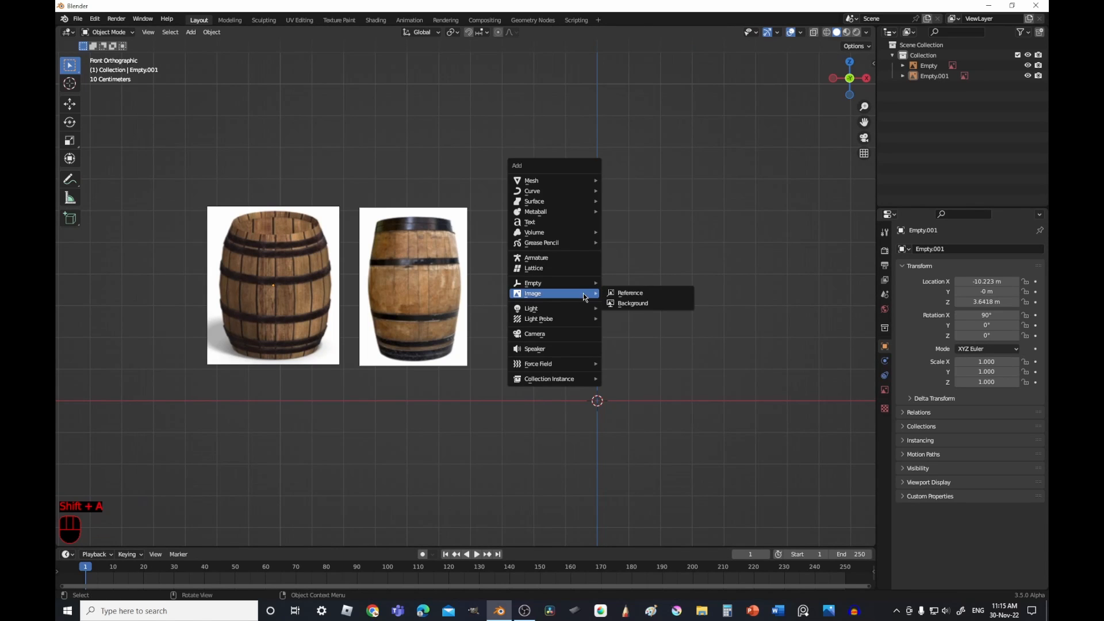
mouse_move(552, 182)
click(623, 233)
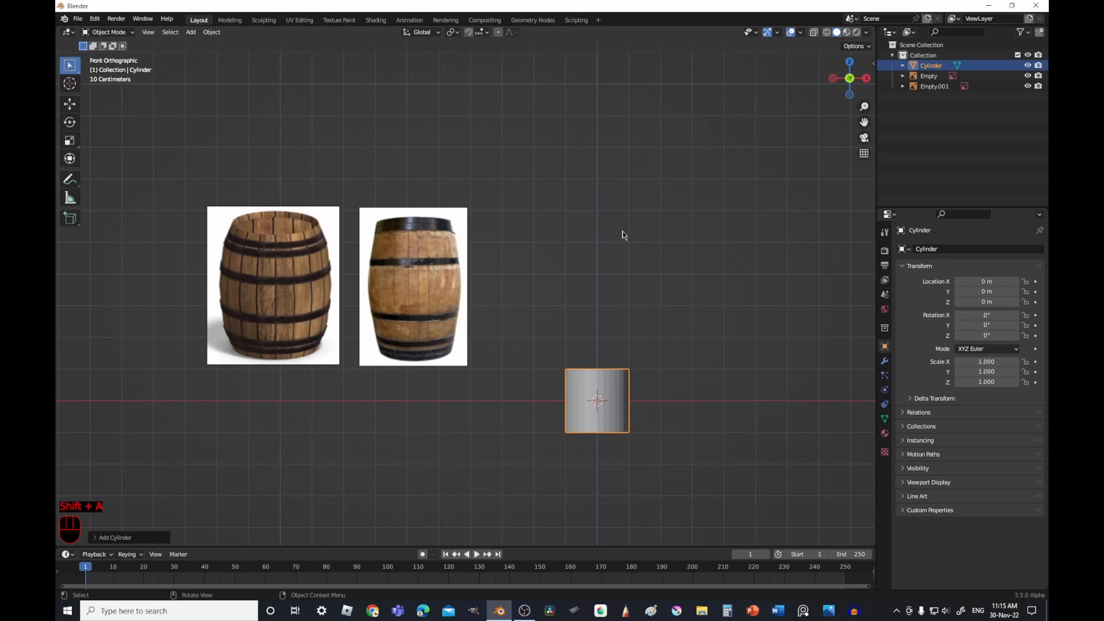
key(g)
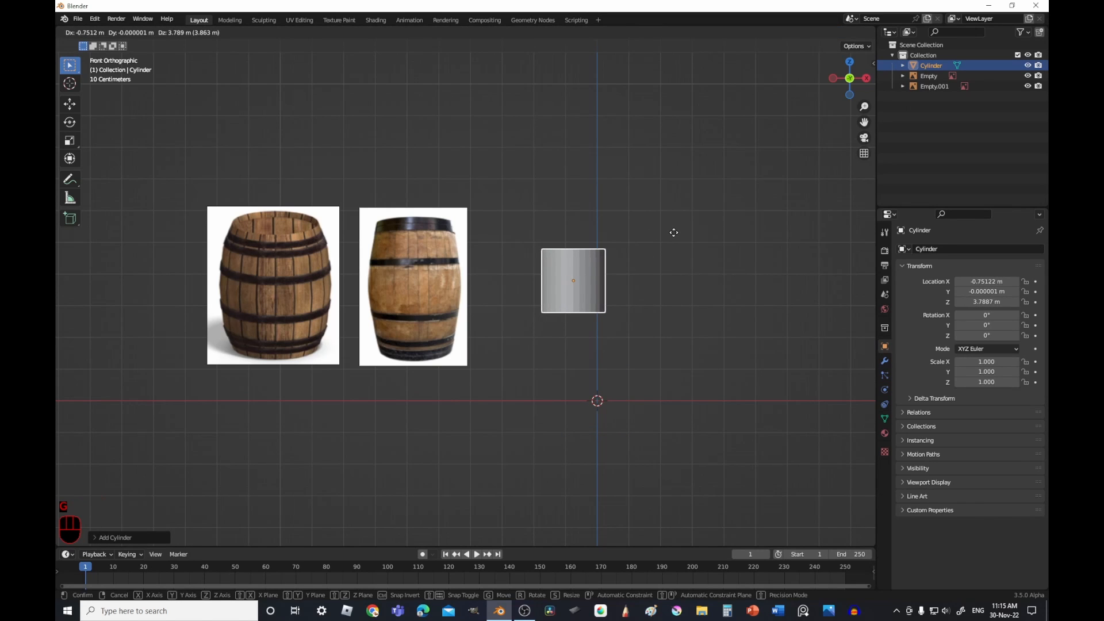
key(z)
click(684, 237)
shift+middle_drag(673, 244, 614, 248)
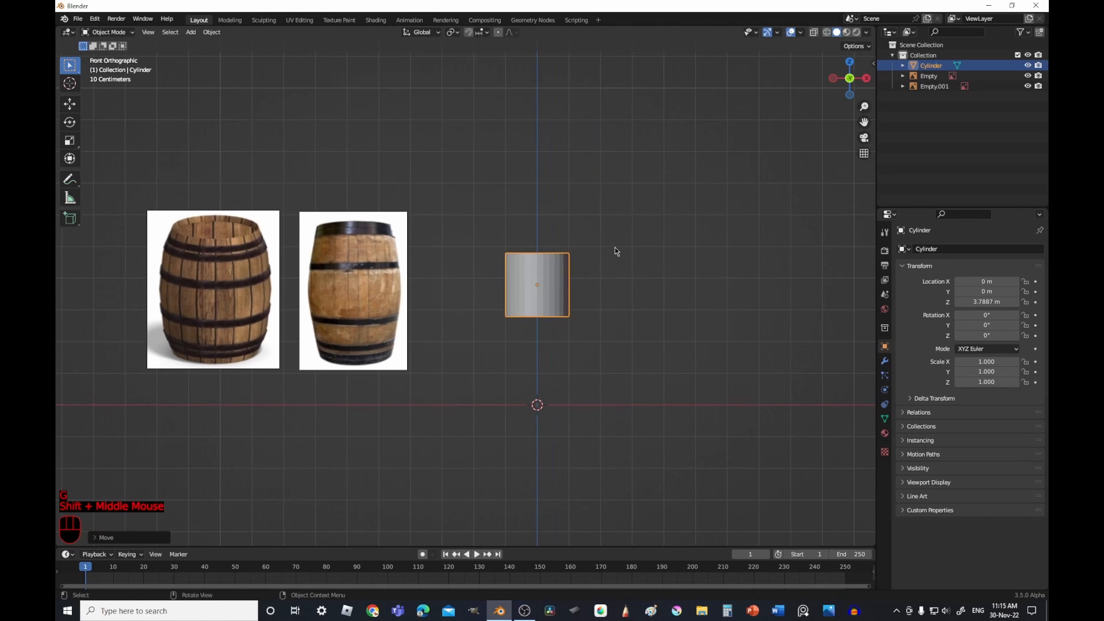
- Scale the cylinder uniformly to about 1.73 and return to the front view
key(s)
click(653, 338)
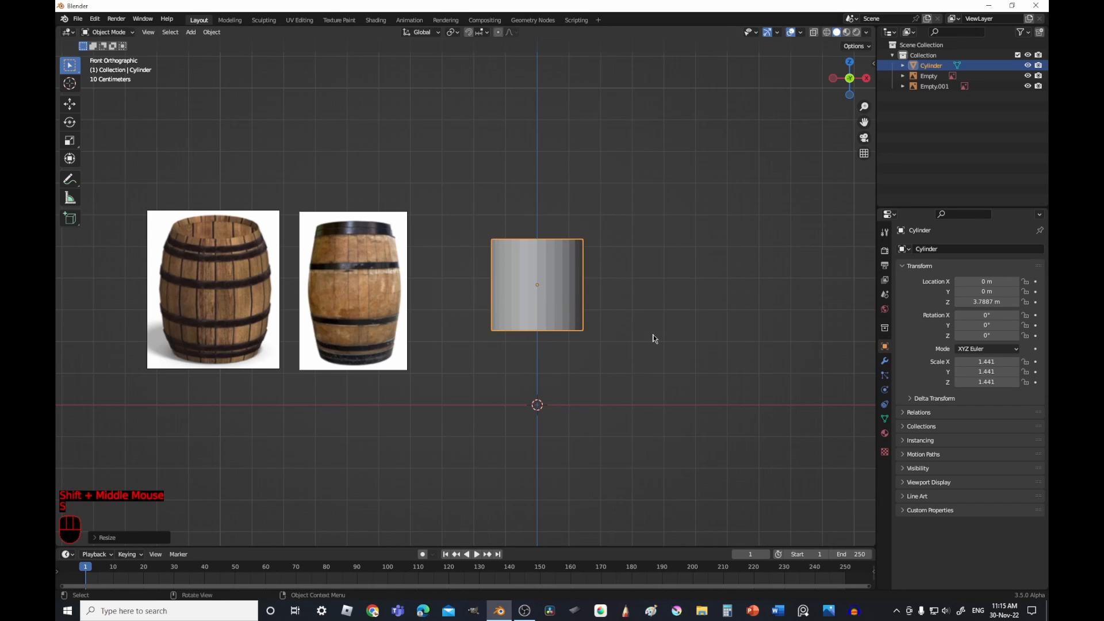
middle_drag(718, 288, 726, 319)
key(s)
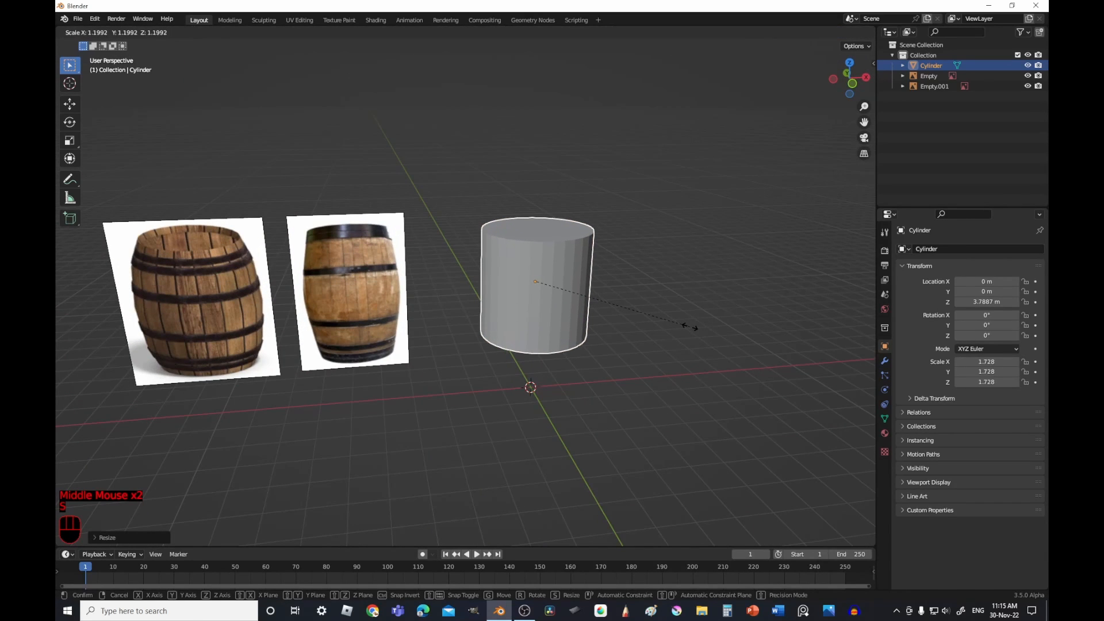
click(690, 327)
key(KP_1)
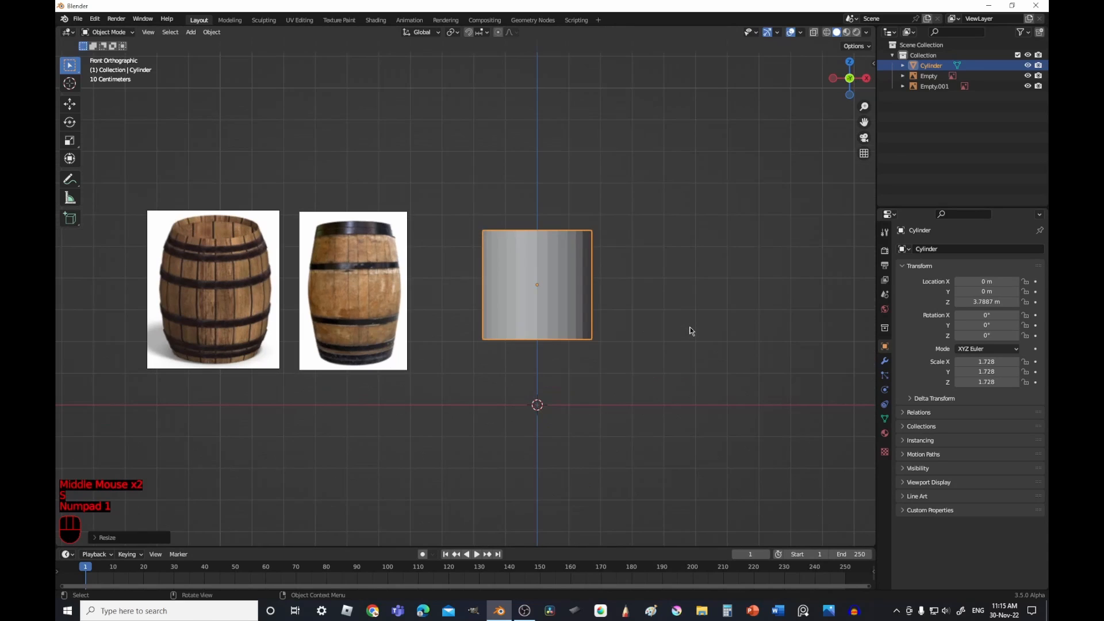
- In Edit Mode with X-ray on, select the cylinder's bottom vertex ring and move it down along Z to lengthen the body
key(Tab)
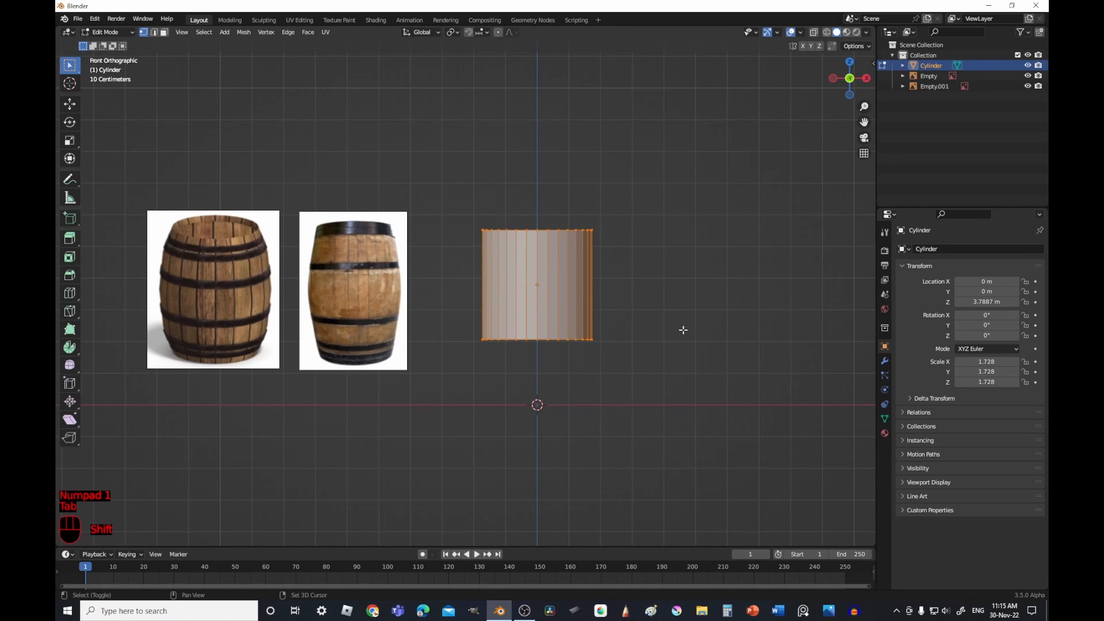
shift+middle_drag(683, 328, 606, 340)
scroll(563, 320, up, 1)
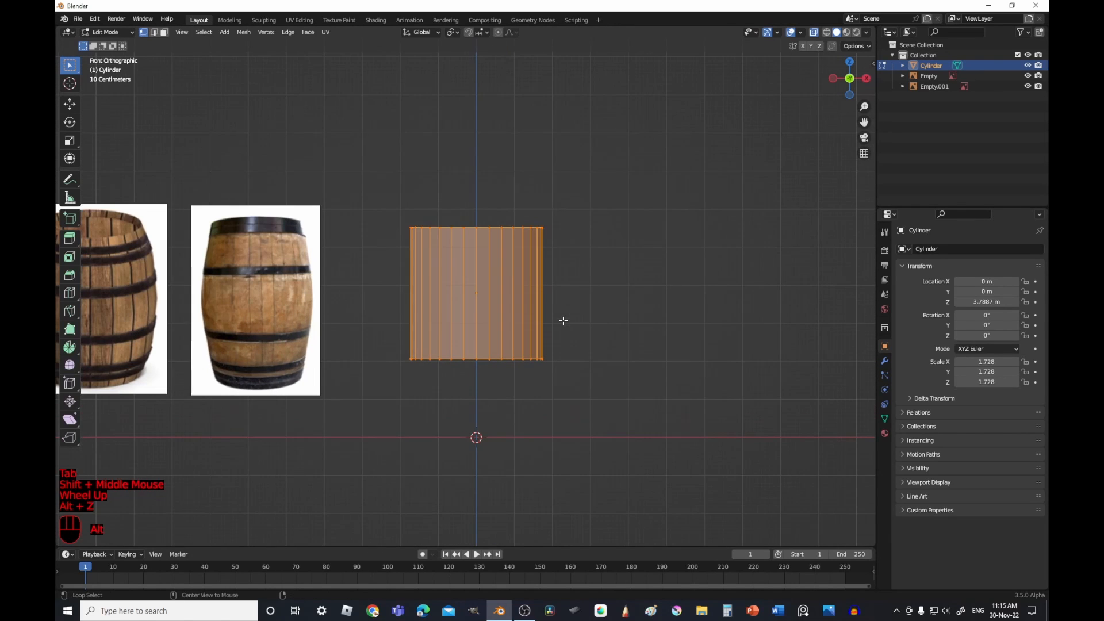
key(alt+z)
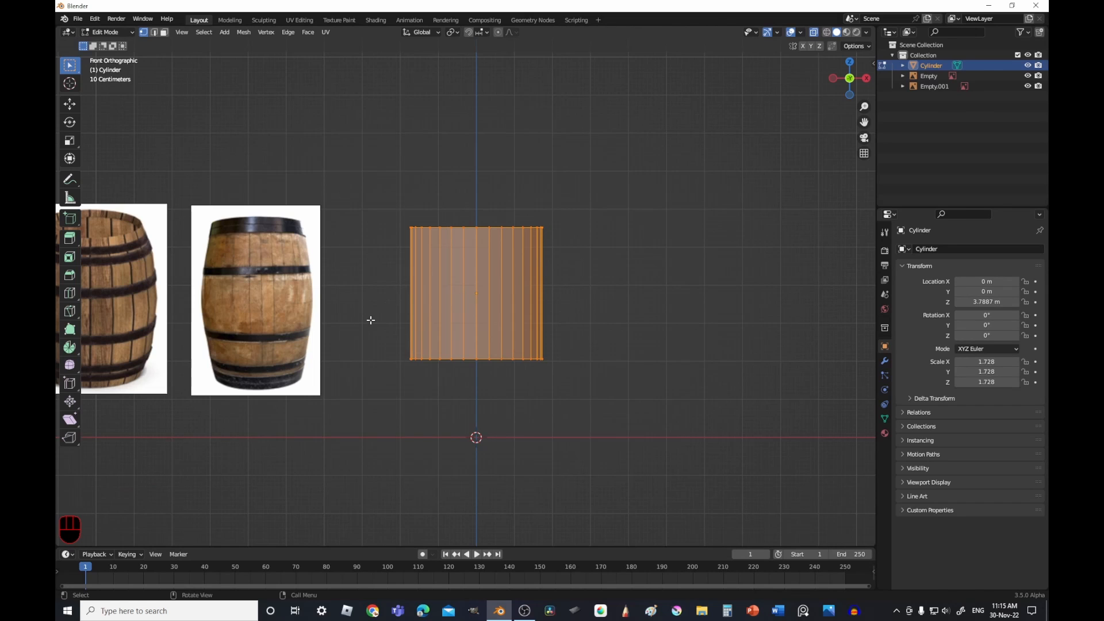
drag(370, 320, 682, 402)
shift+middle_drag(682, 401, 641, 353)
scroll(641, 353, up, 1)
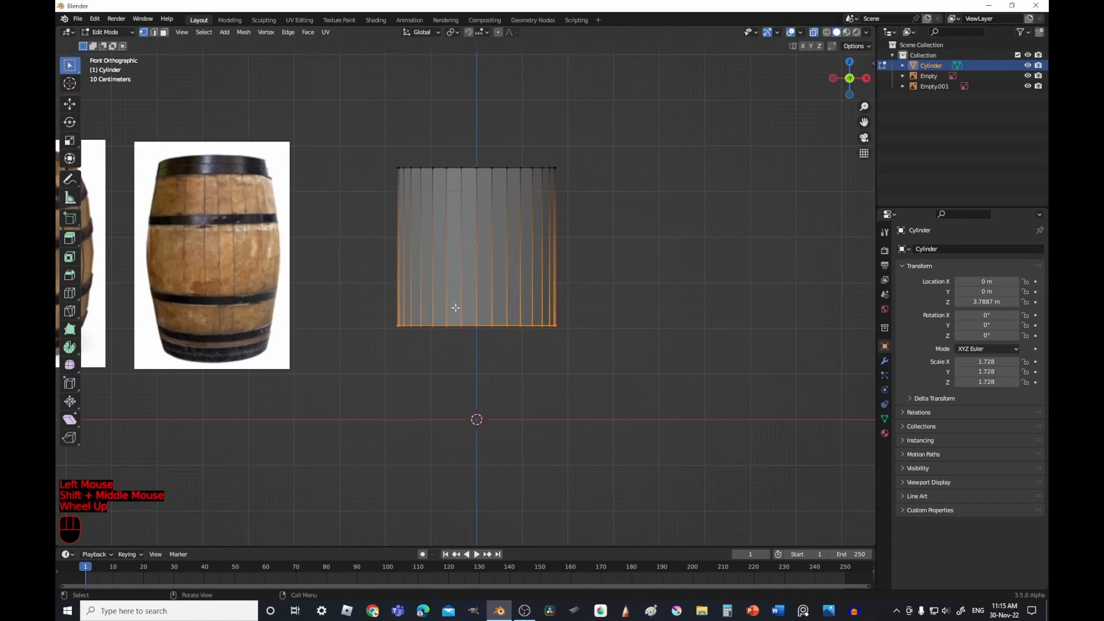
drag(378, 293, 595, 359)
drag(330, 284, 601, 378)
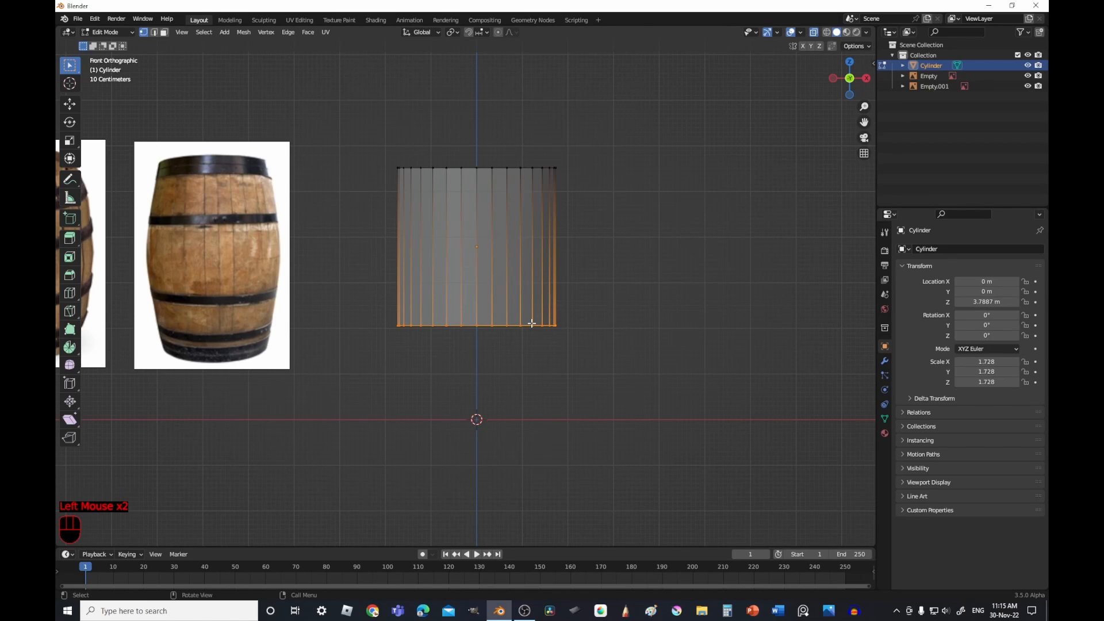
key(g)
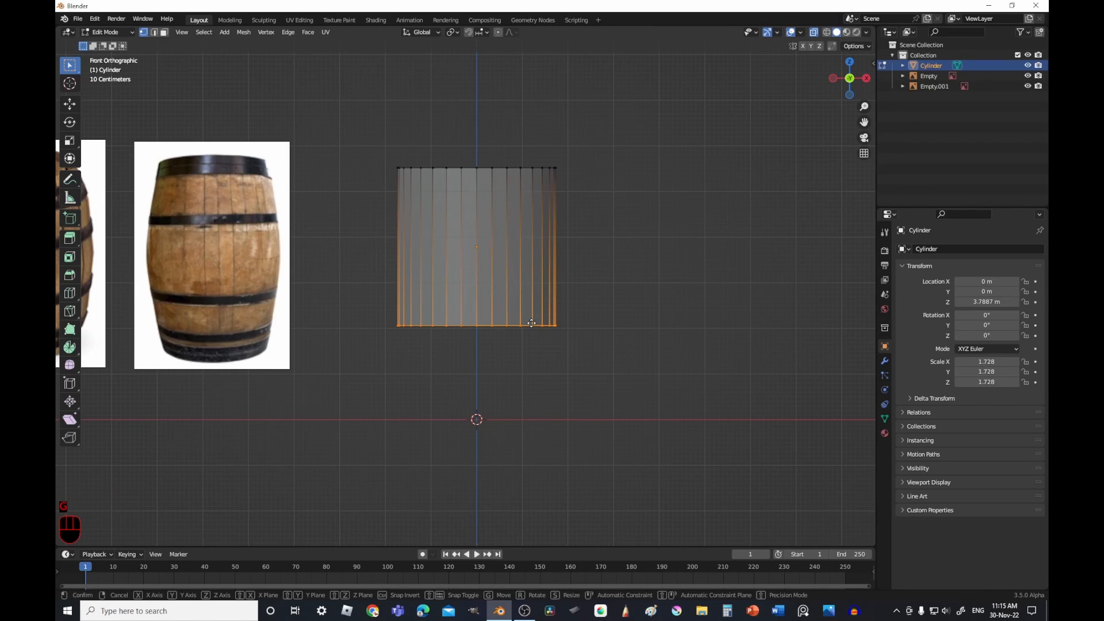
key(z)
click(528, 379)
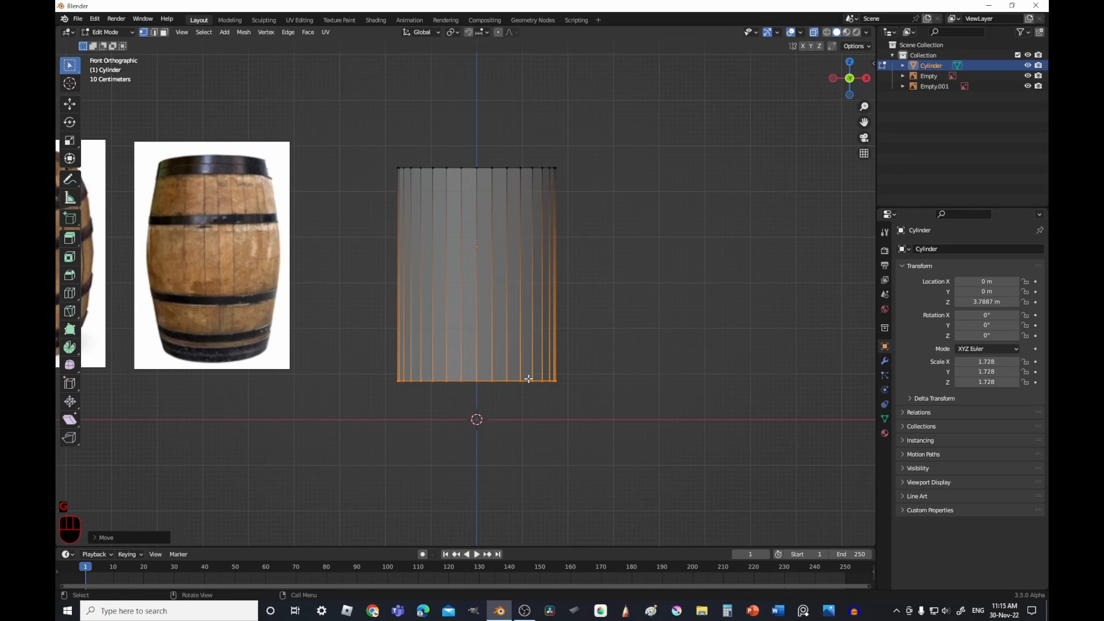
middle_drag(534, 366, 544, 397)
key(KP_1)
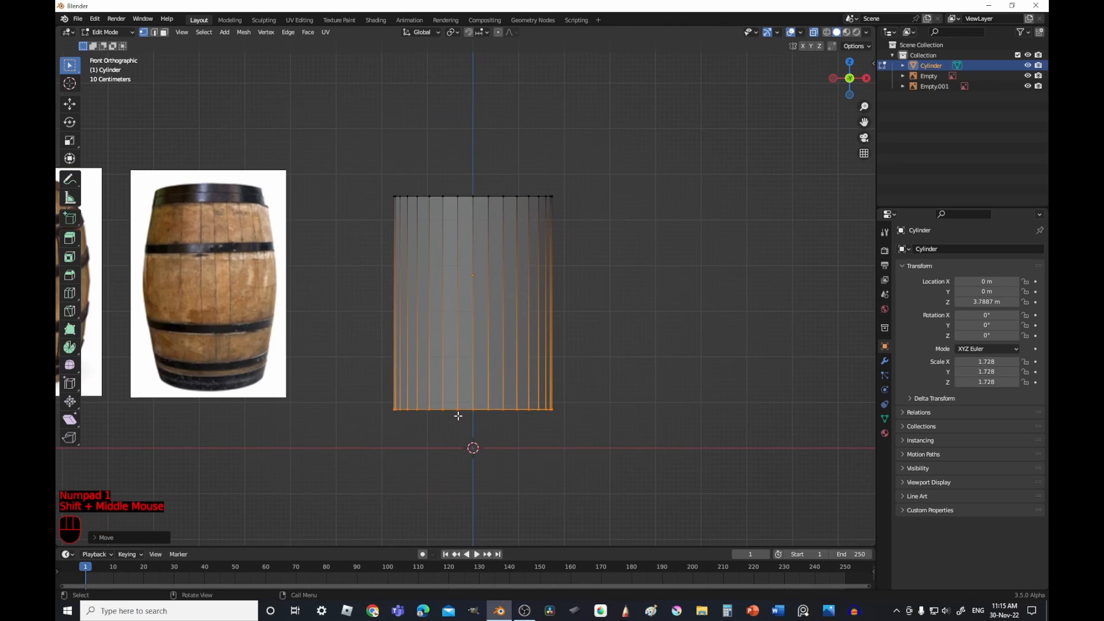
middle_drag(457, 415, 457, 457)
key(KP_1)
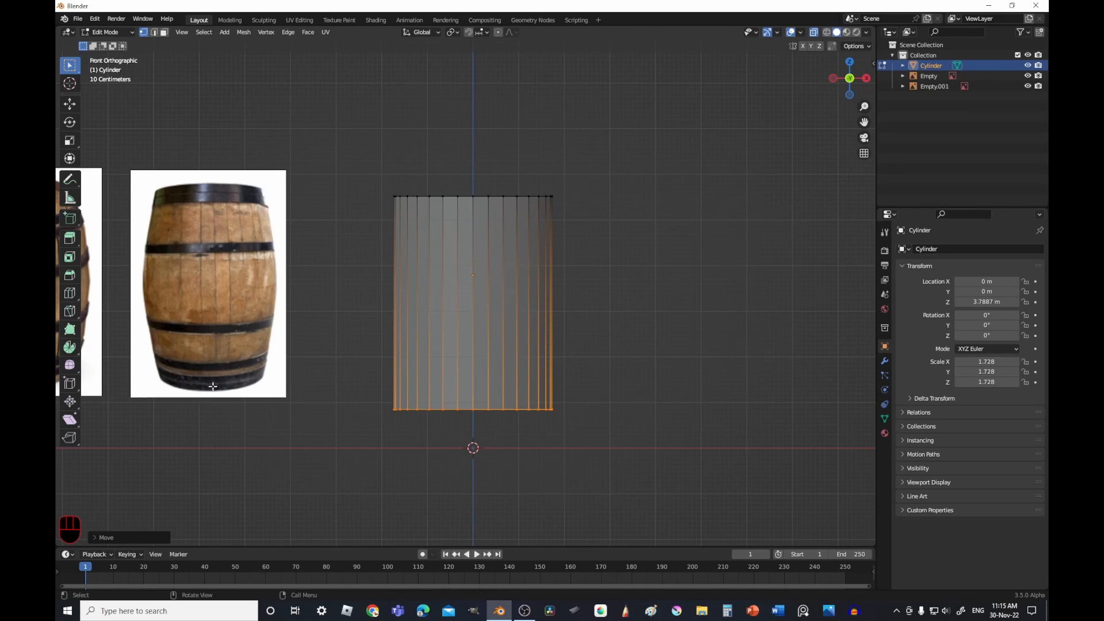
key(s)
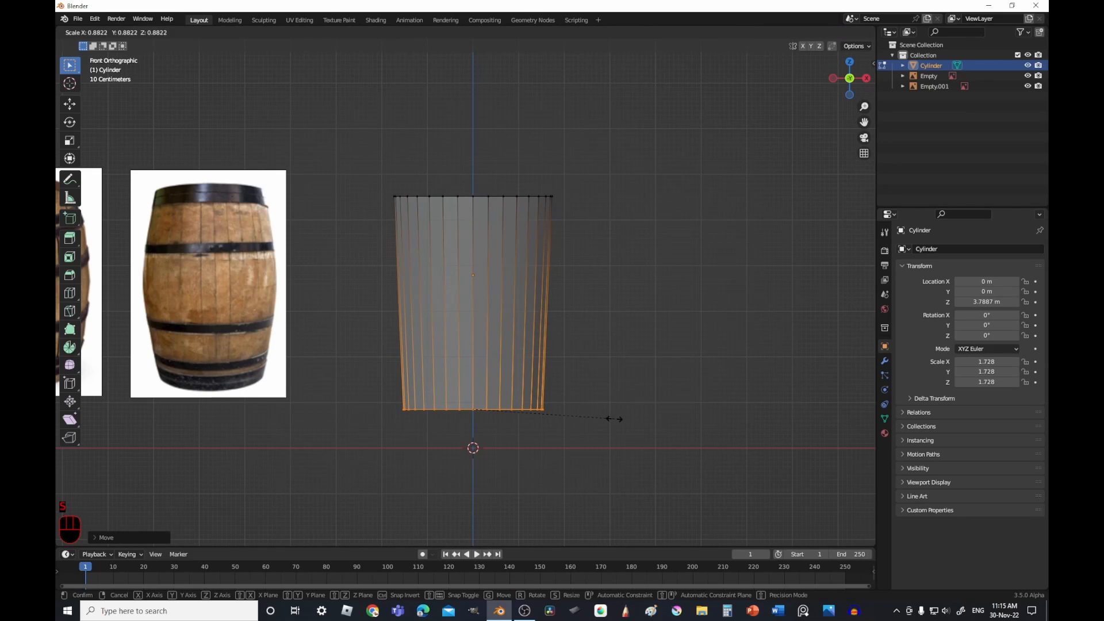
right_click(612, 418)
drag(341, 129, 656, 512)
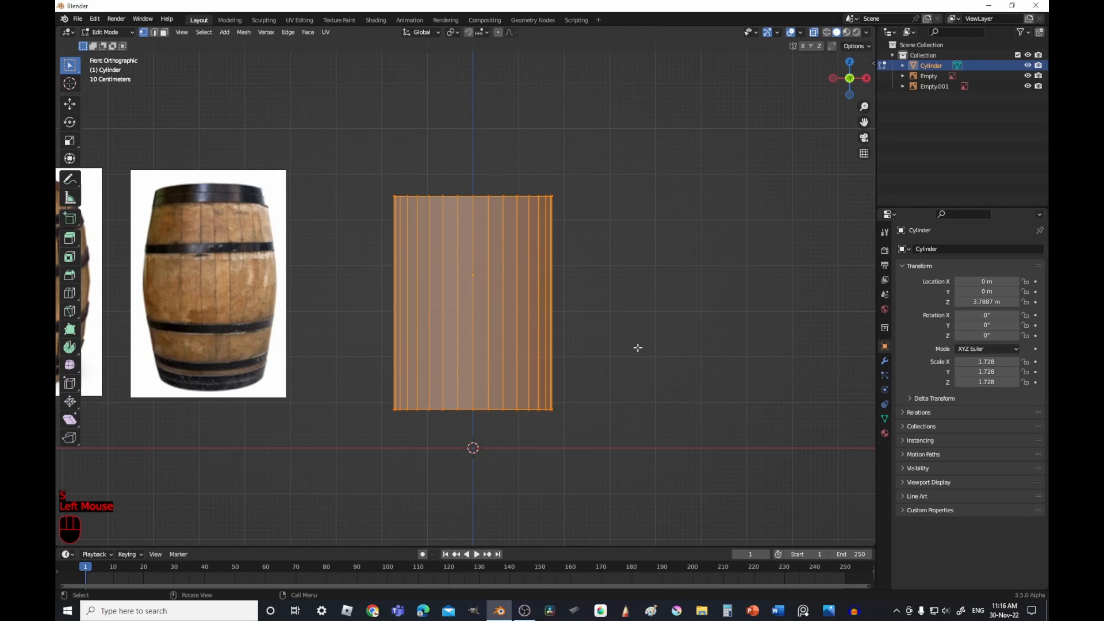
click(636, 342)
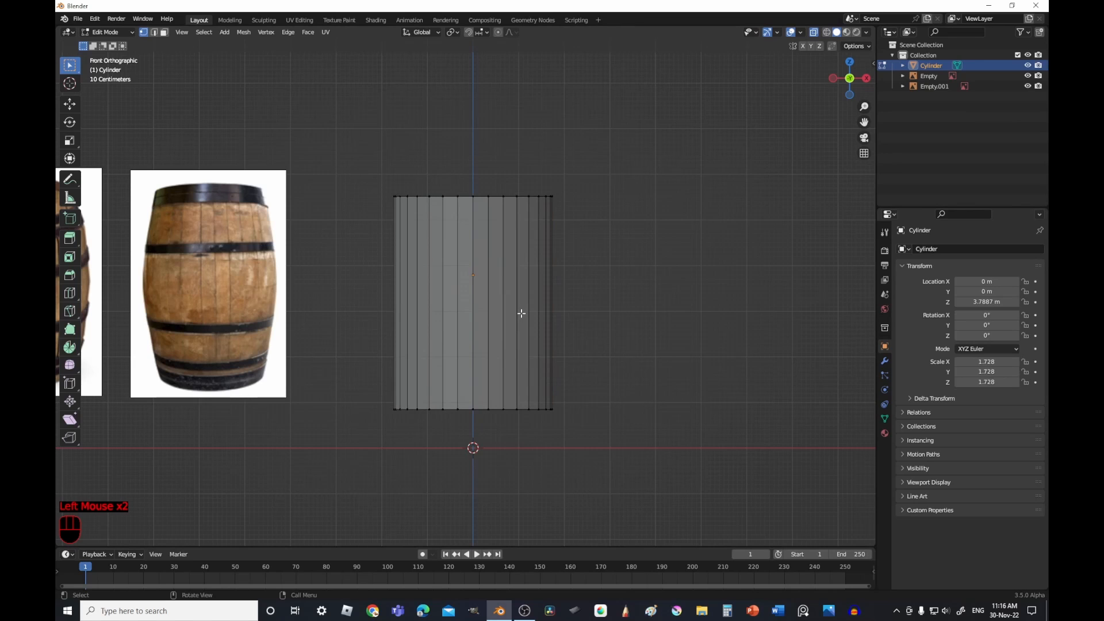
- Add four evenly spaced horizontal loop cuts around the cylinder's side, without sliding them, and clear the selection
key(ctrl)
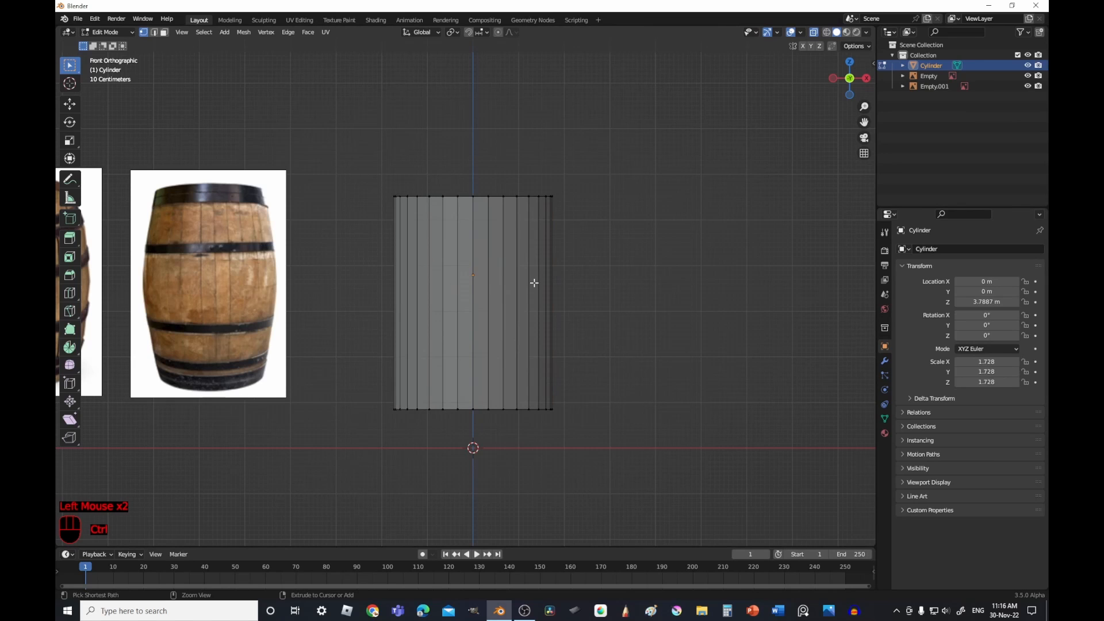
key(ctrl+r)
scroll(534, 283, up, 1)
scroll(534, 283, down, 1)
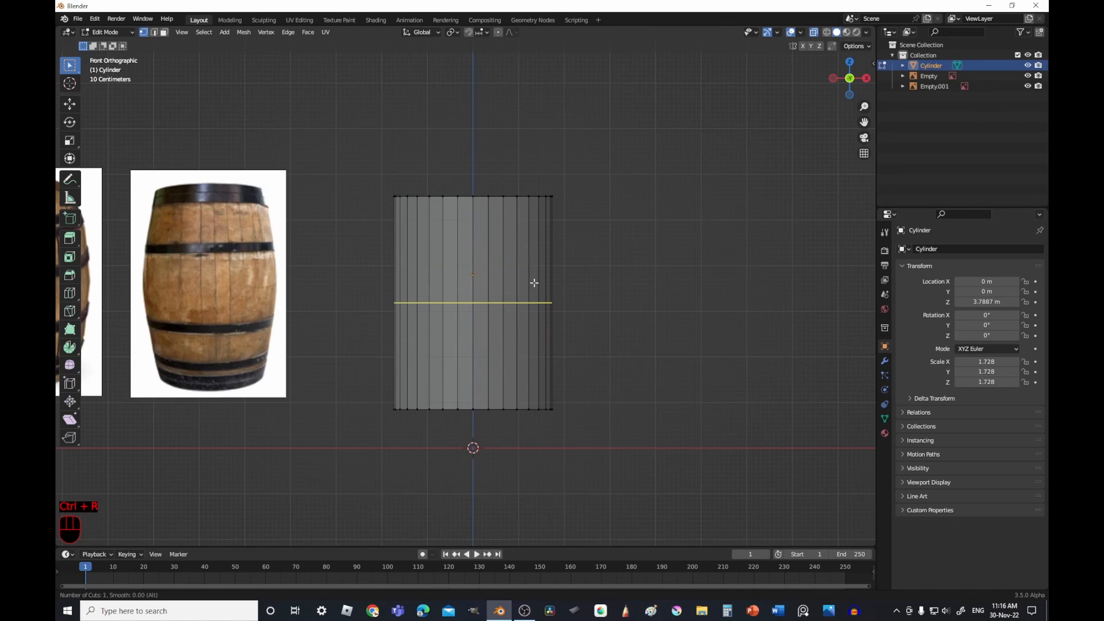
scroll(534, 282, up, 2)
scroll(534, 282, down, 2)
scroll(534, 283, up, 4)
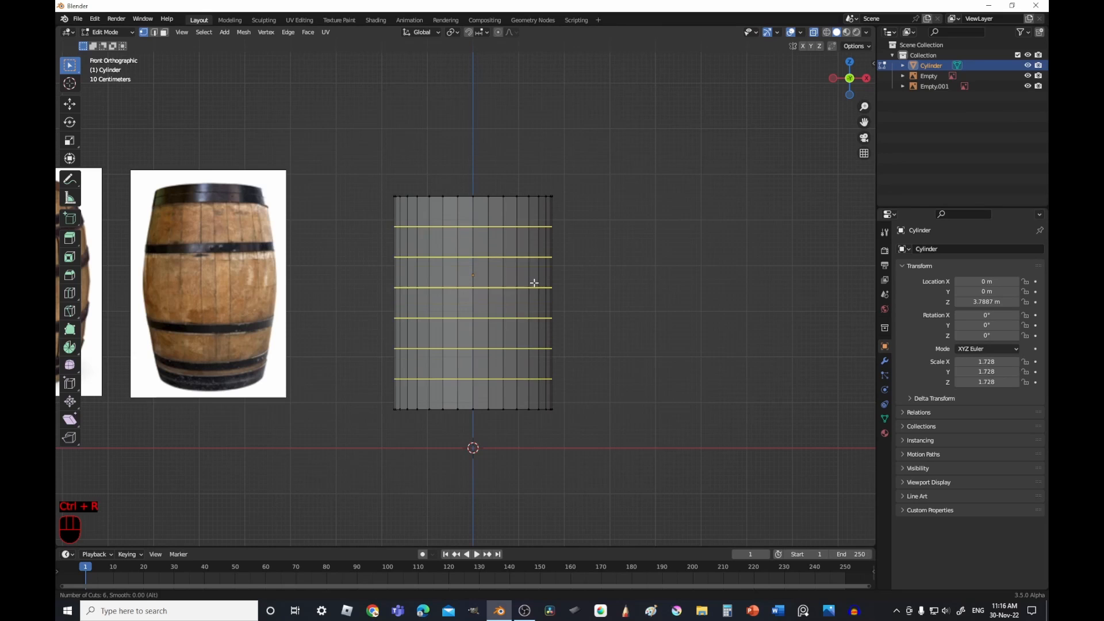
scroll(535, 283, down, 4)
scroll(534, 283, up, 4)
scroll(534, 283, down, 2)
scroll(534, 283, up, 2)
scroll(534, 283, down, 2)
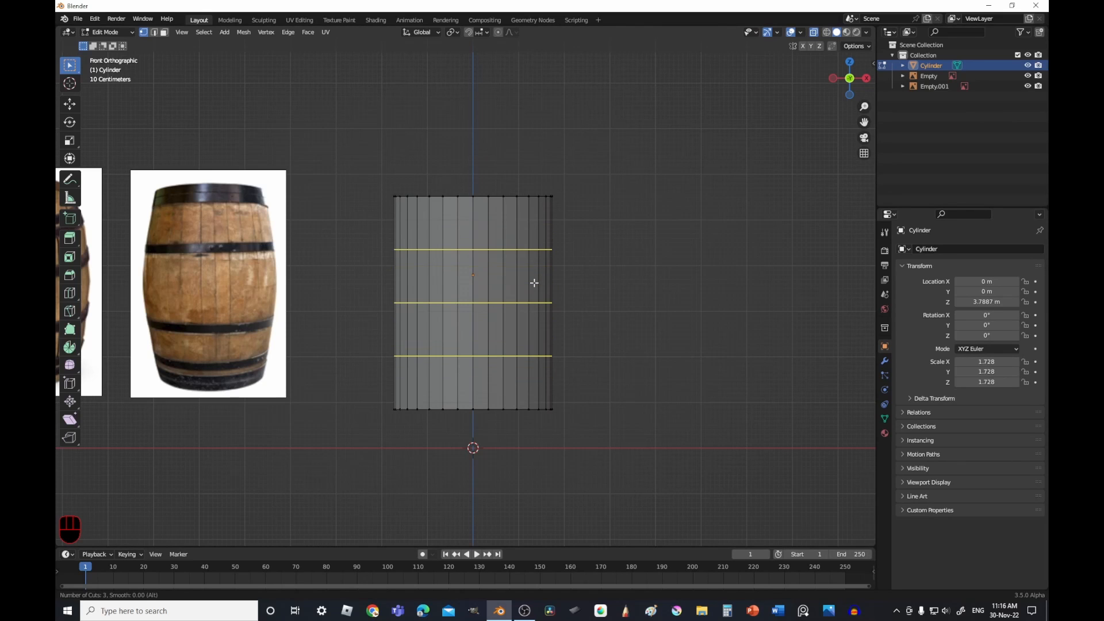
scroll(535, 283, up, 1)
click(535, 282)
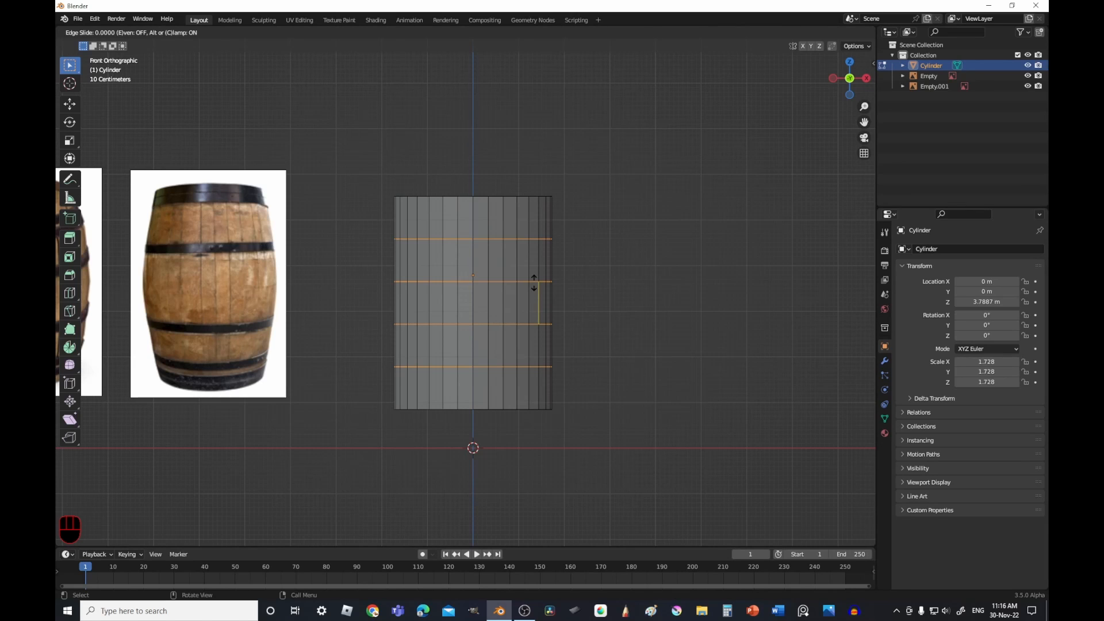
right_click(534, 283)
click(613, 279)
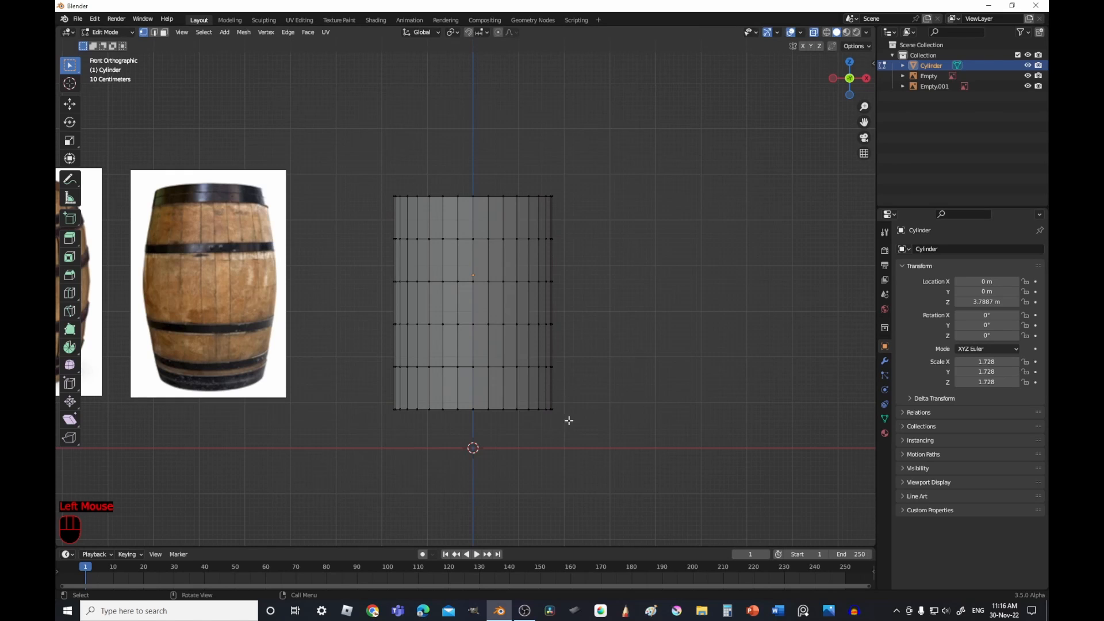
- Select the cylinder's top and bottom vertex rings together and scale them inward to about 0.95 to taper both ends
drag(569, 421, 354, 402)
shift+drag(364, 168, 586, 212)
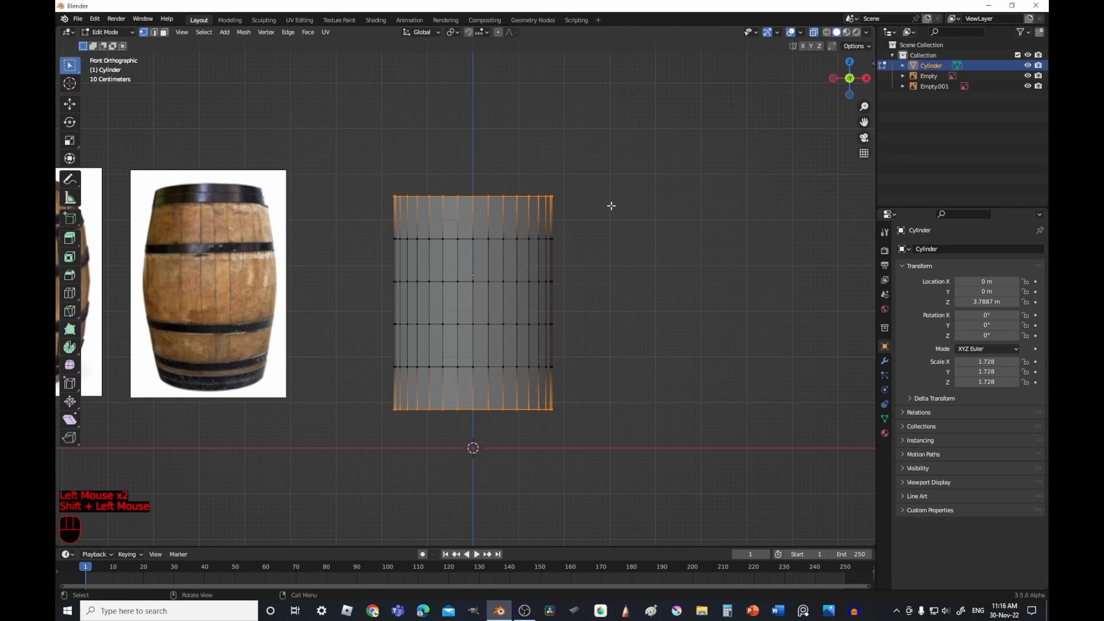
key(s)
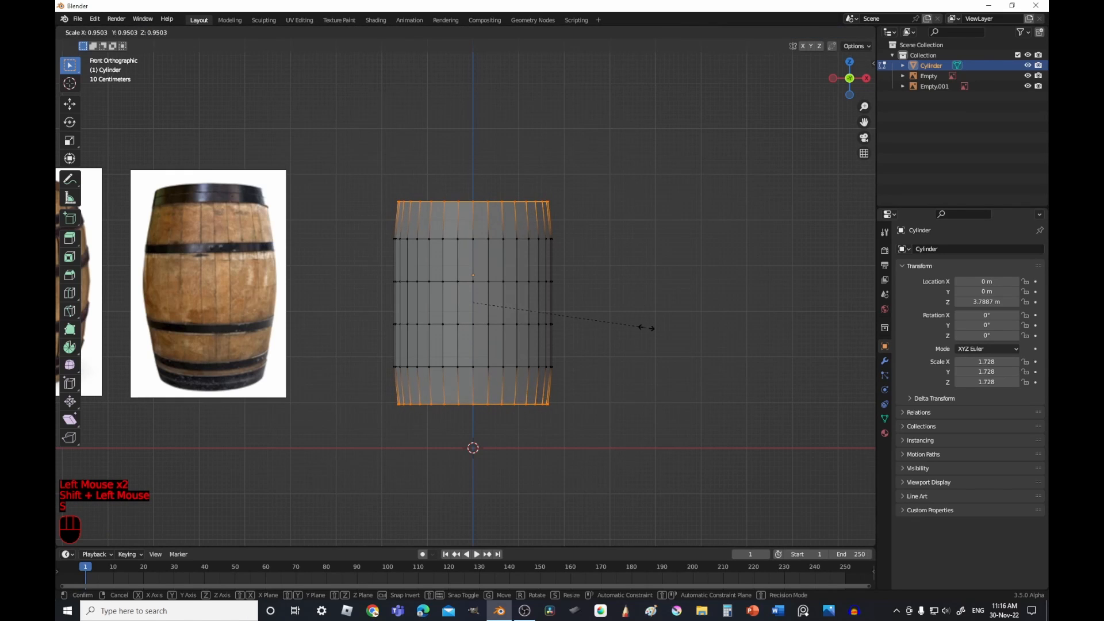
click(645, 313)
click(654, 282)
- Compare the tapered cylinder with the barrel references, then inspect it in Object Mode with X-ray off
middle_drag(653, 278, 643, 306)
key(KP_1)
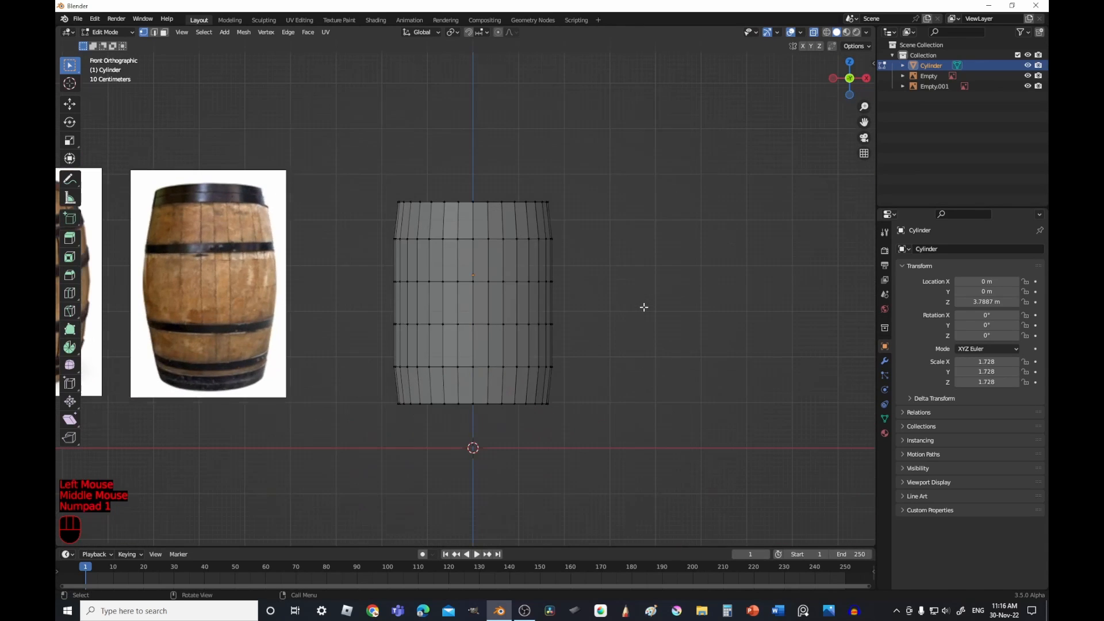
scroll(643, 307, up, 2)
scroll(643, 307, down, 2)
shift+middle_drag(443, 278, 548, 287)
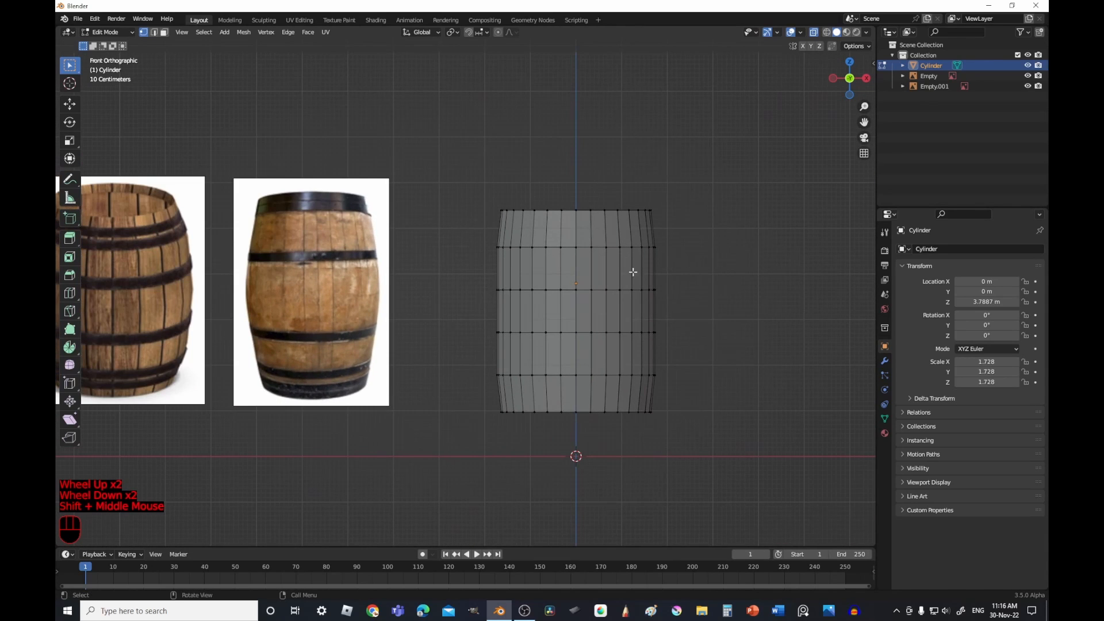
scroll(384, 279, down, 1)
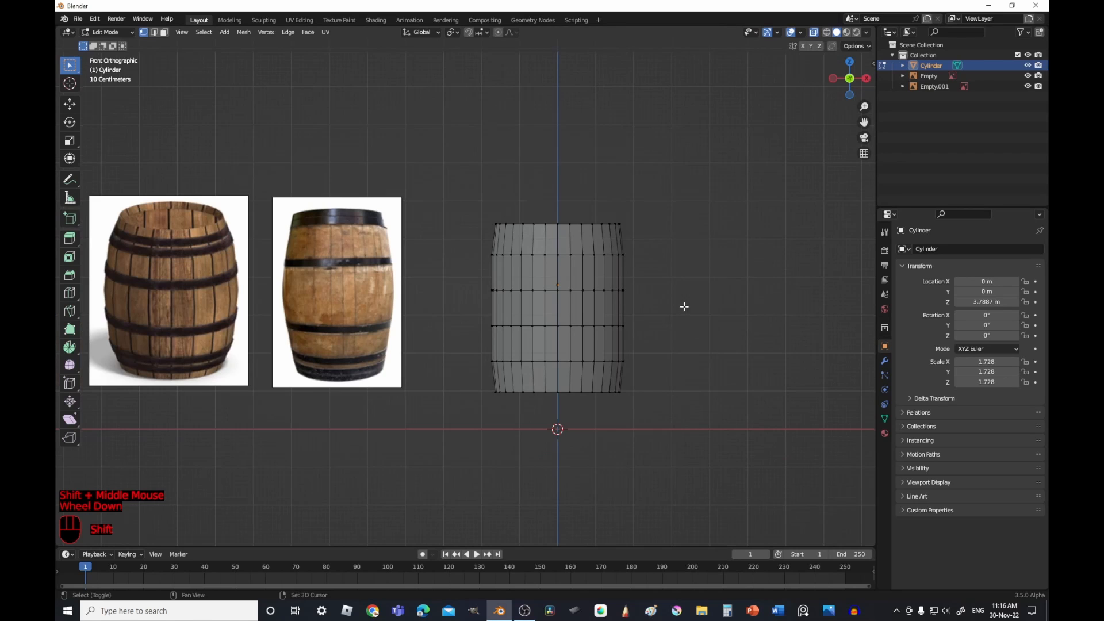
scroll(634, 315, up, 1)
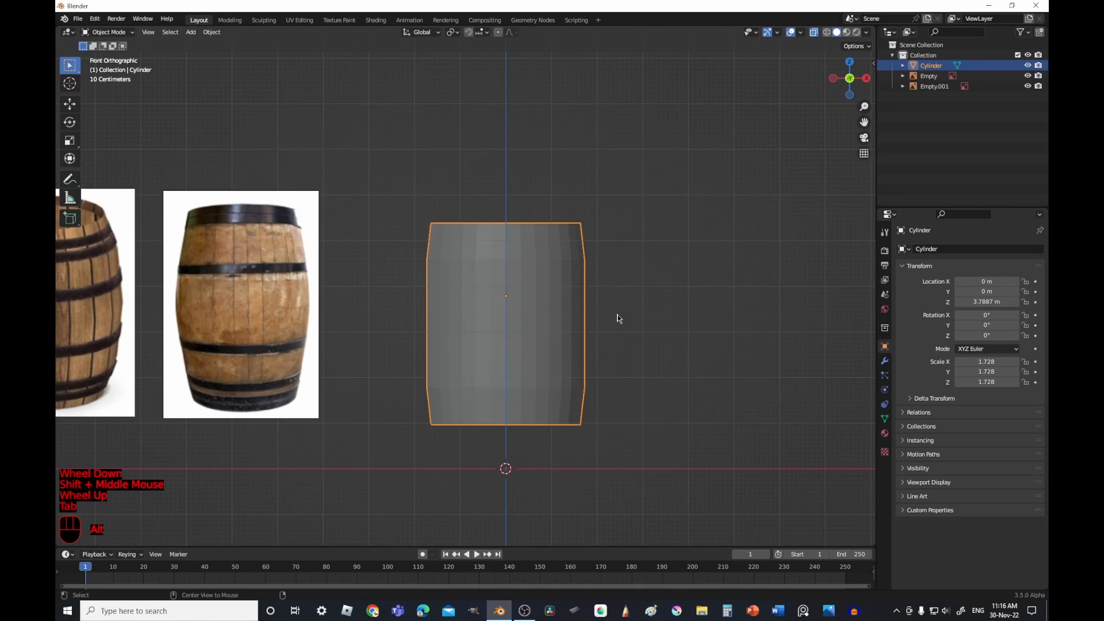
key(alt+z)
middle_drag(616, 316, 588, 376)
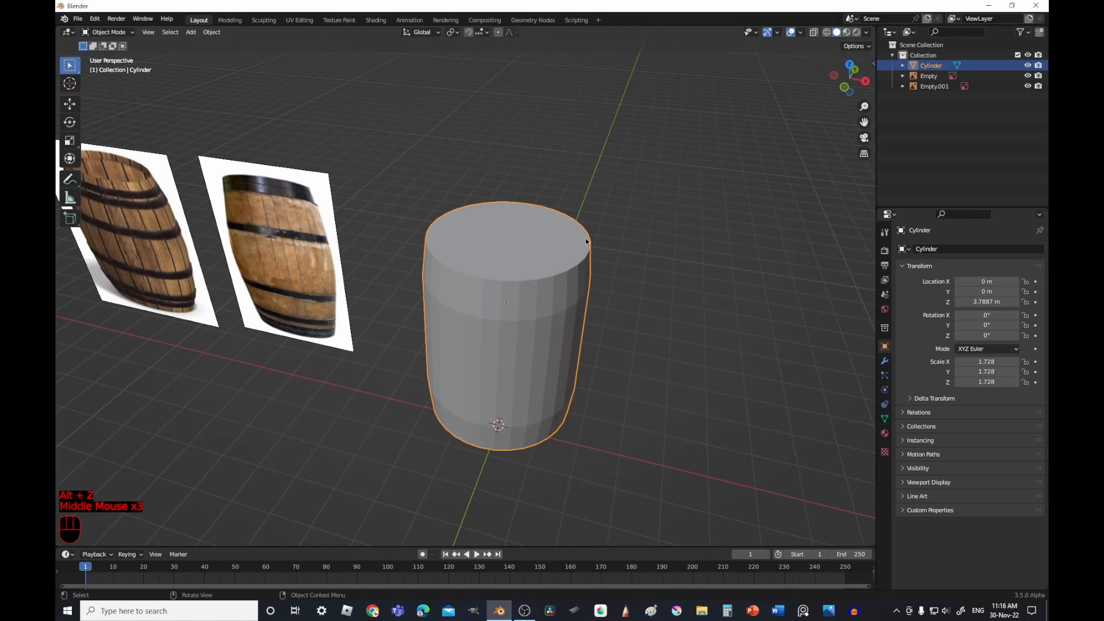
- Select the cylinder's entire mesh in Edit Mode, subdivide it with one cut, and expand the Subdivide settings
key(Tab)
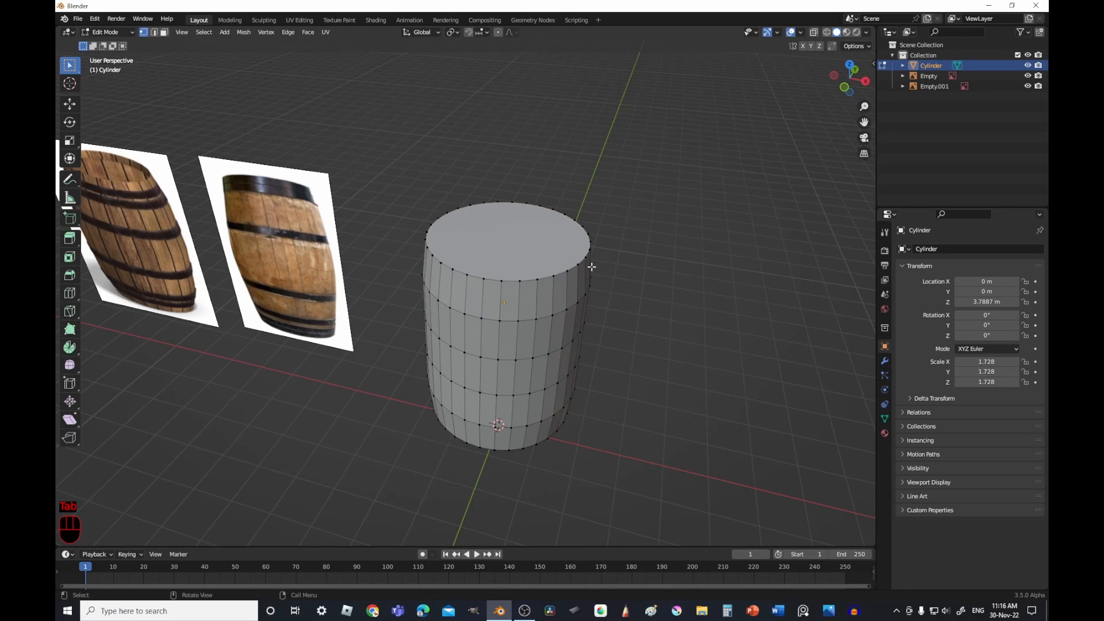
key(KP_1)
key(alt+z)
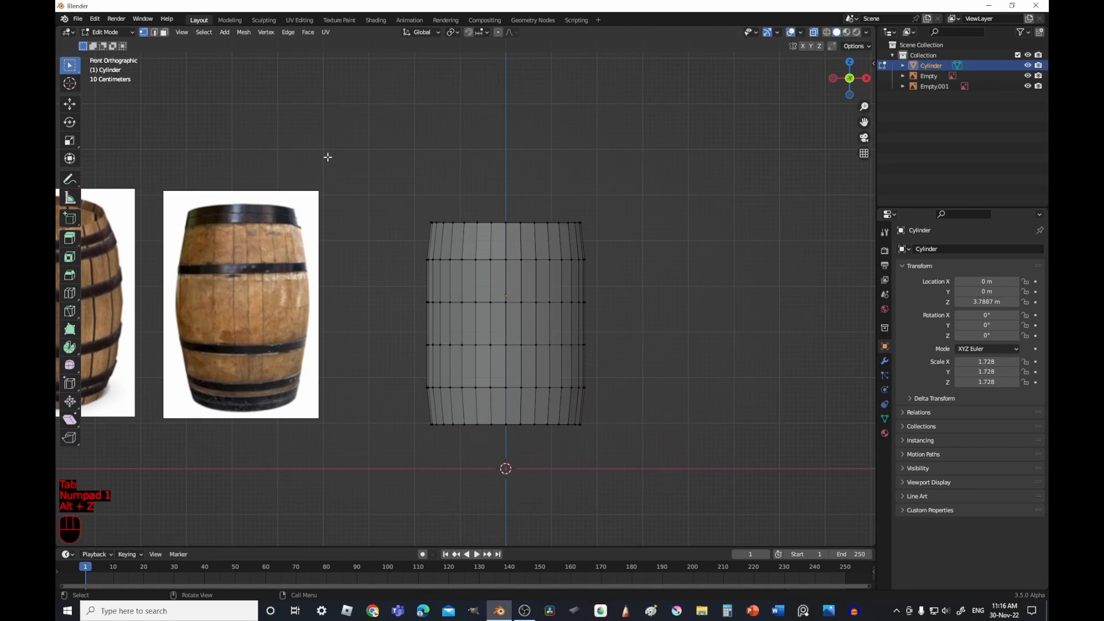
drag(327, 157, 741, 589)
key(a)
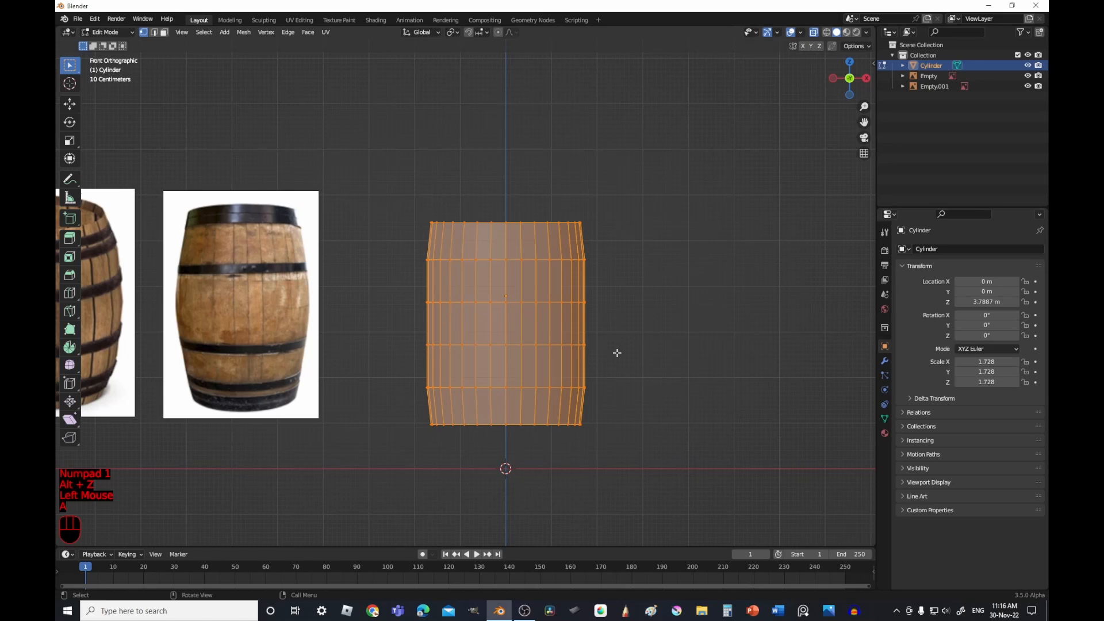
right_click(503, 307)
click(503, 308)
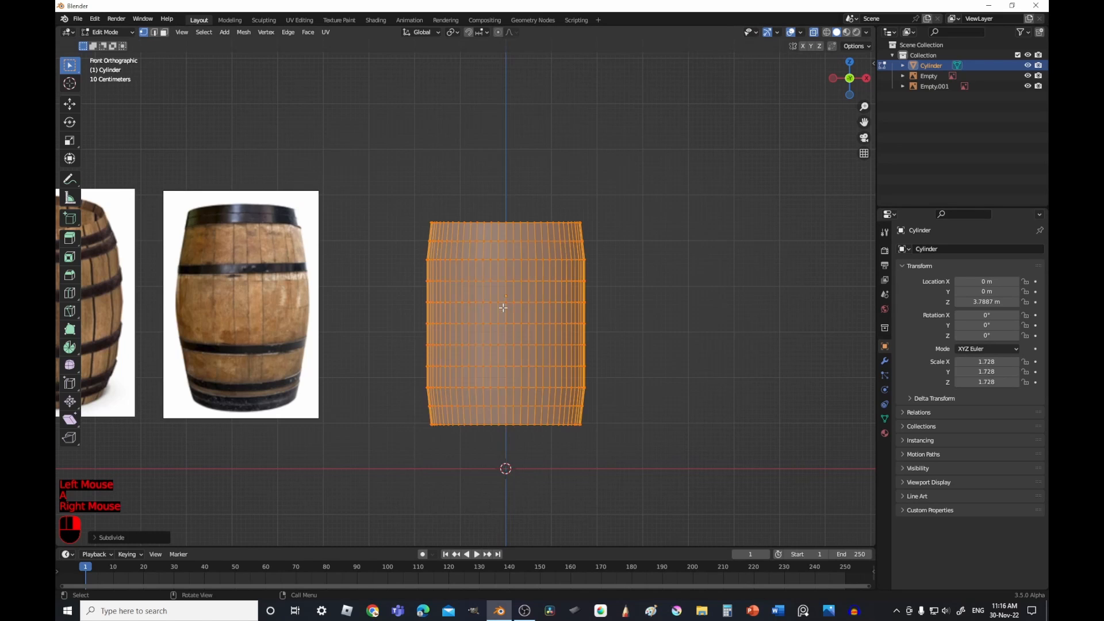
right_click(503, 308)
right_click(649, 295)
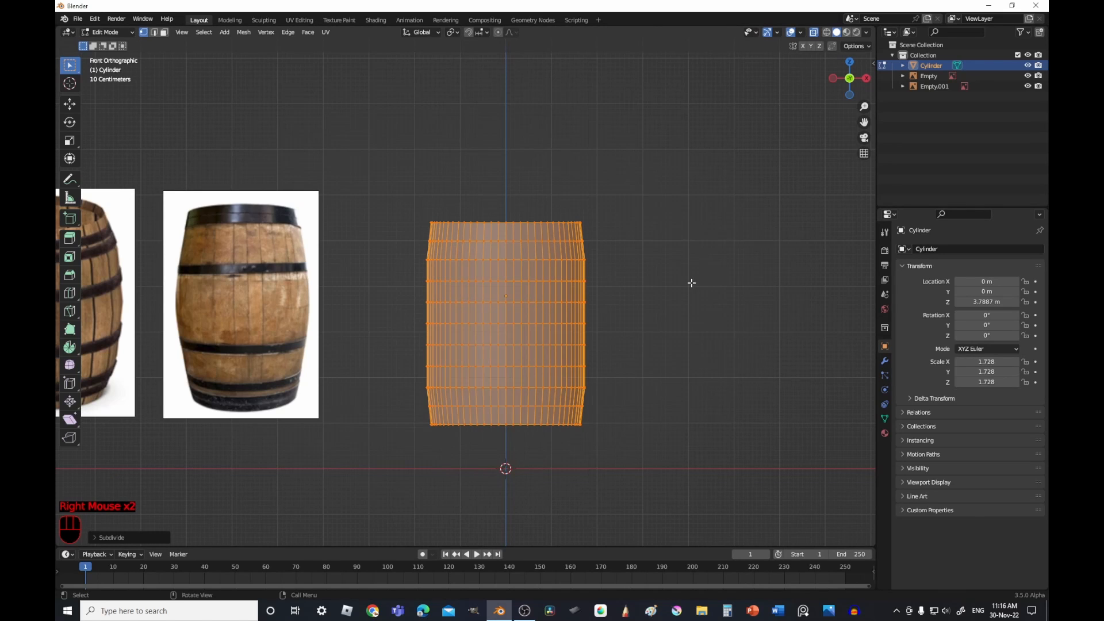
click(115, 537)
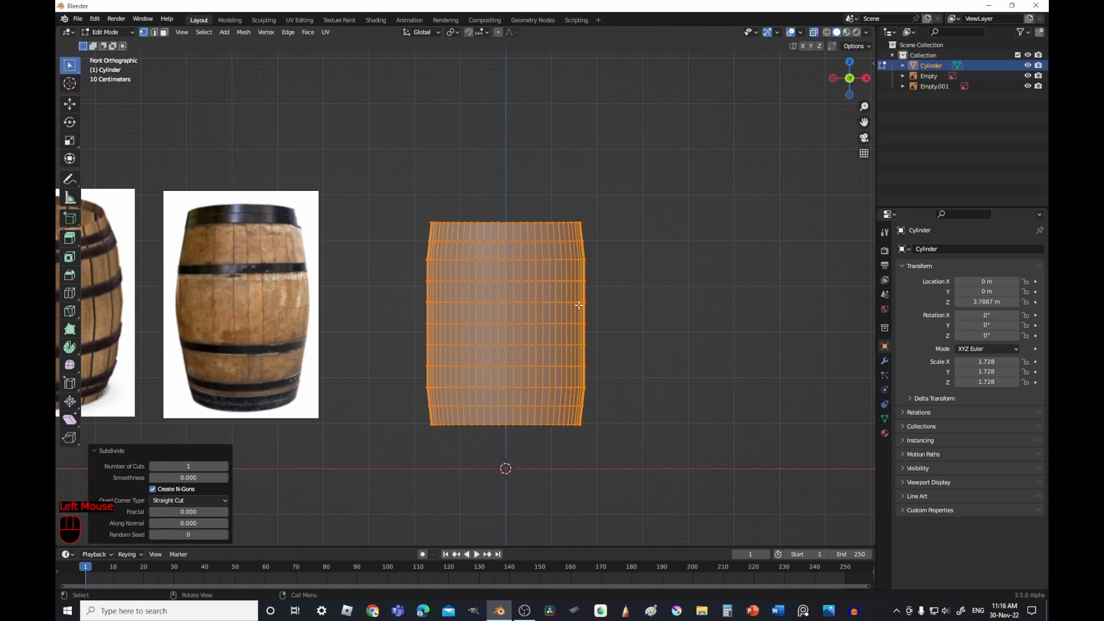
- Return to Object Mode with X-ray turned off and inspect the subdivided cylinder from above
key(Tab)
middle_drag(694, 274, 599, 375)
key(alt+z)
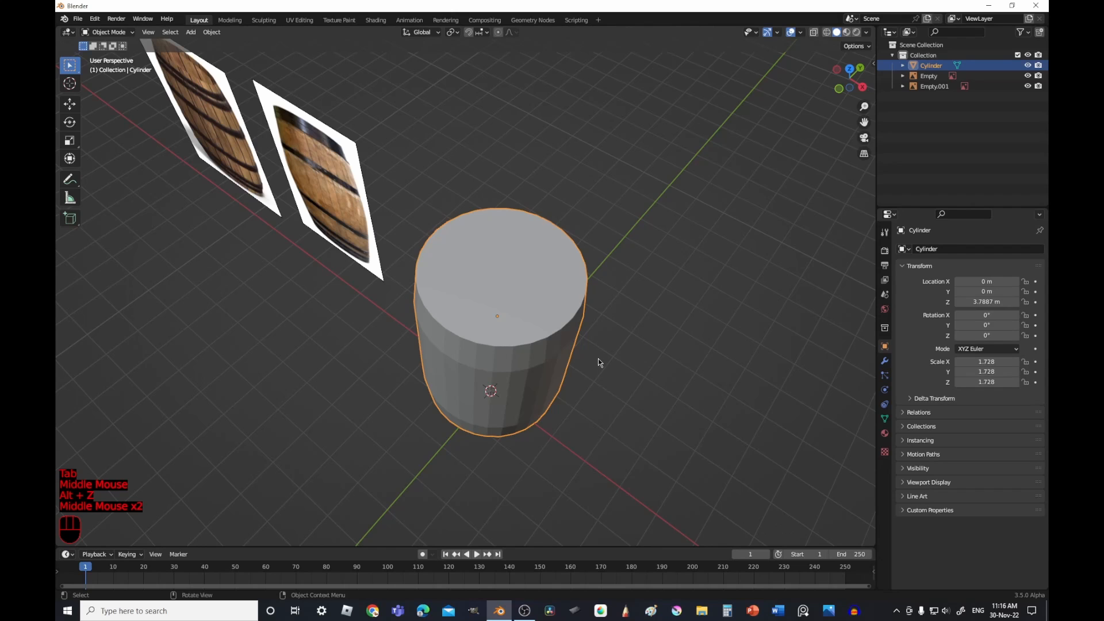
click(554, 339)
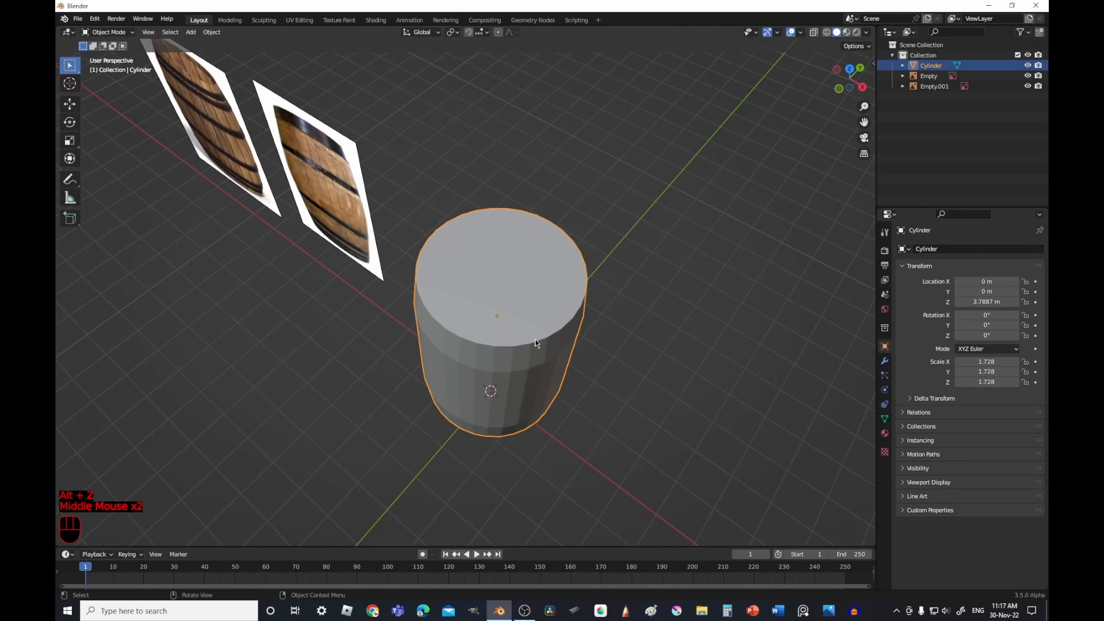
middle_drag(538, 340, 517, 317)
click(509, 312)
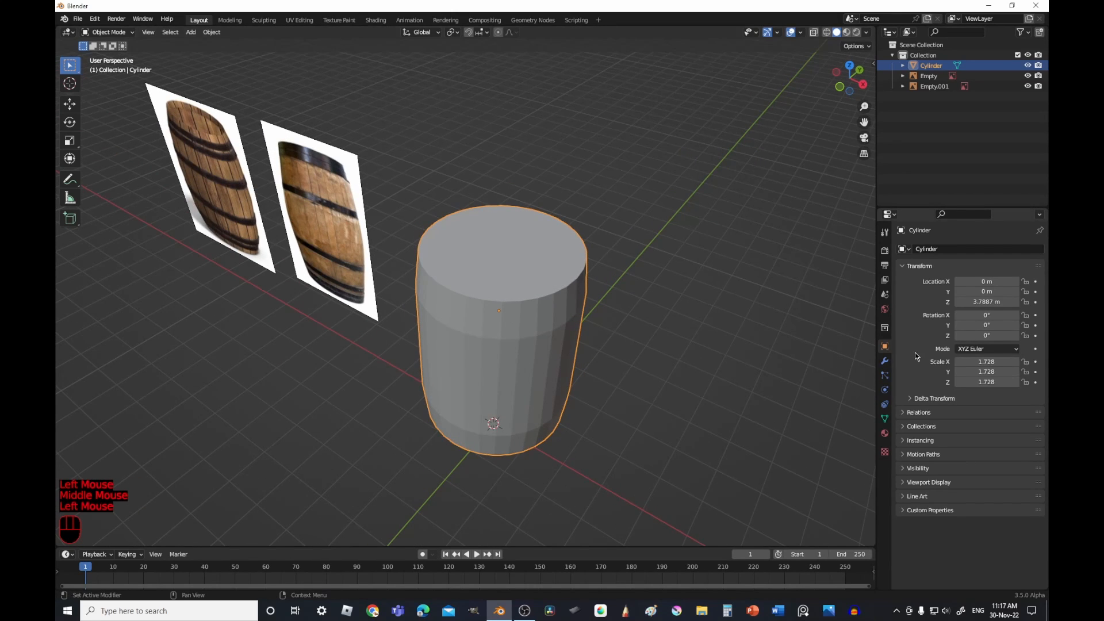
- Show the cylinder's modifier properties and rename the object as Barrel
click(885, 362)
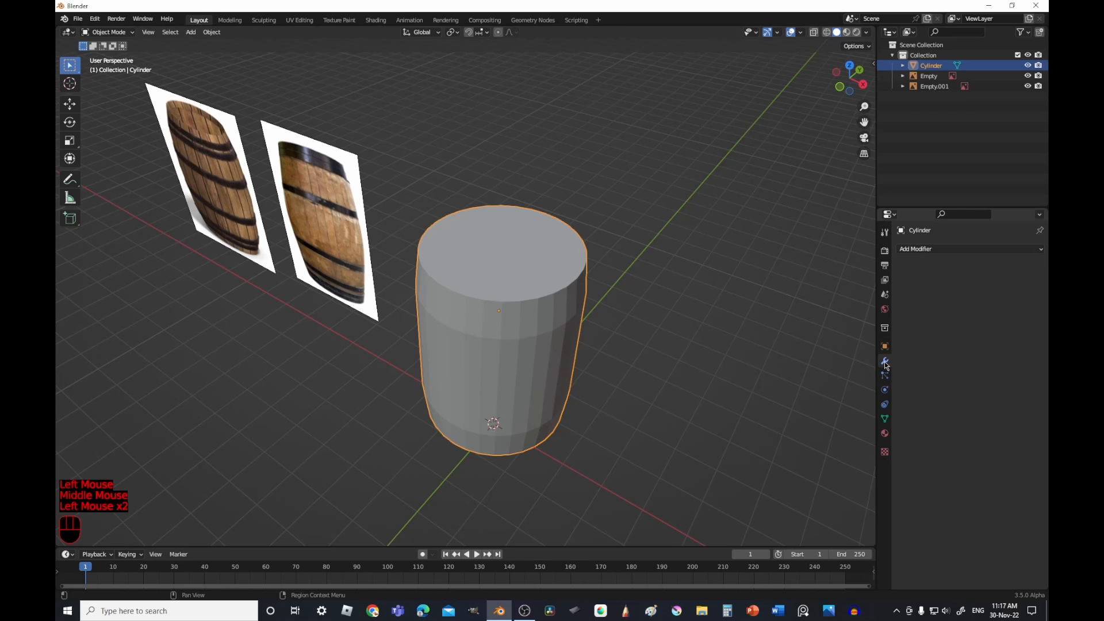
click(540, 309)
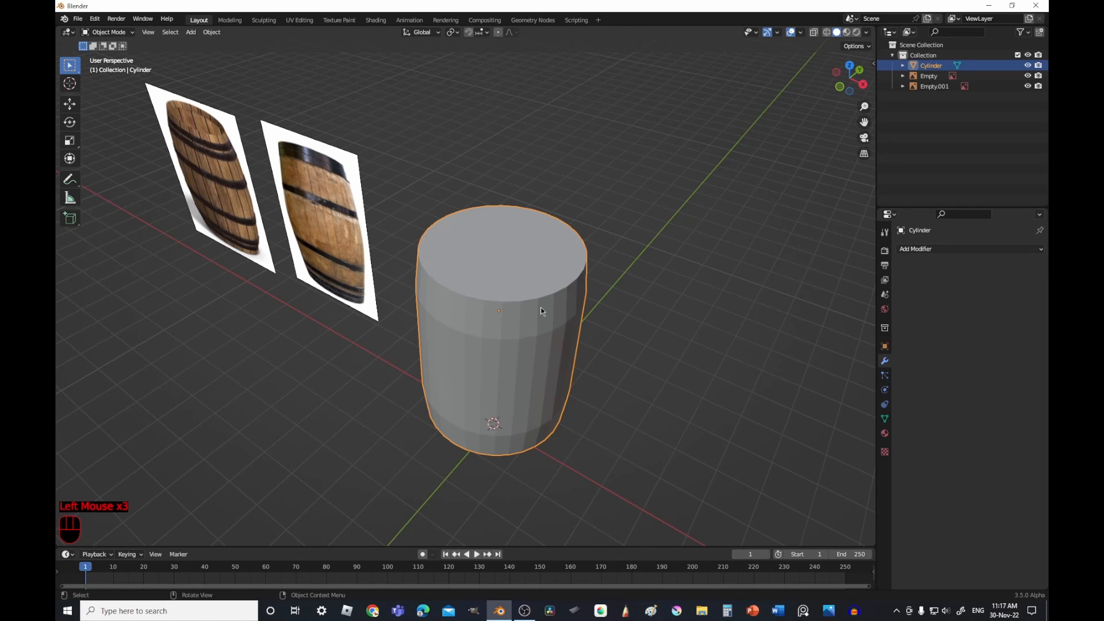
key(F2)
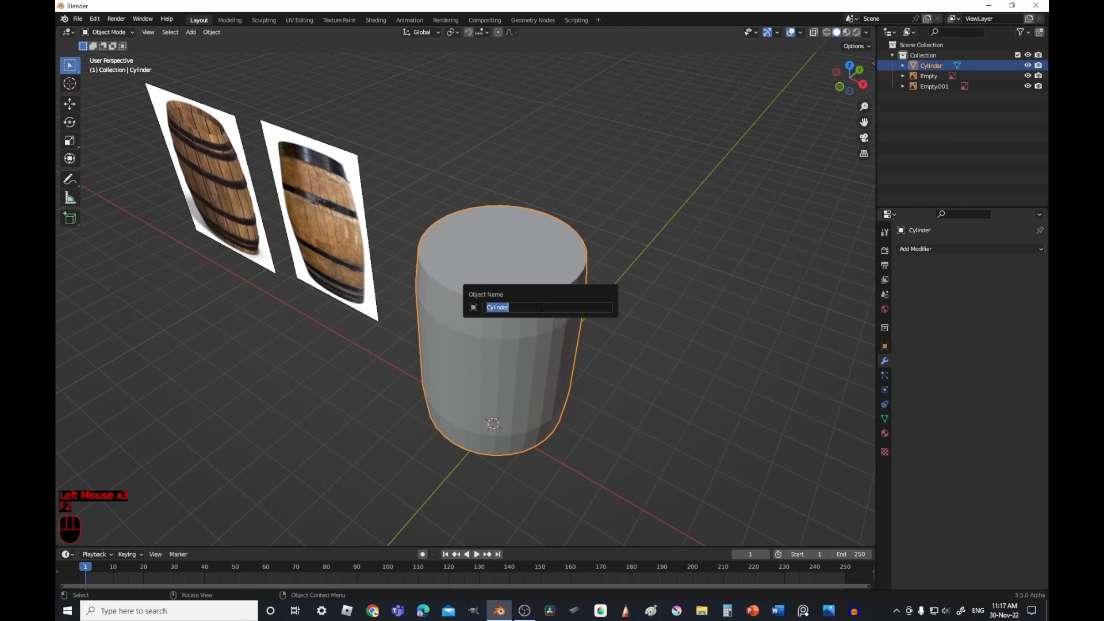
text(Barr)
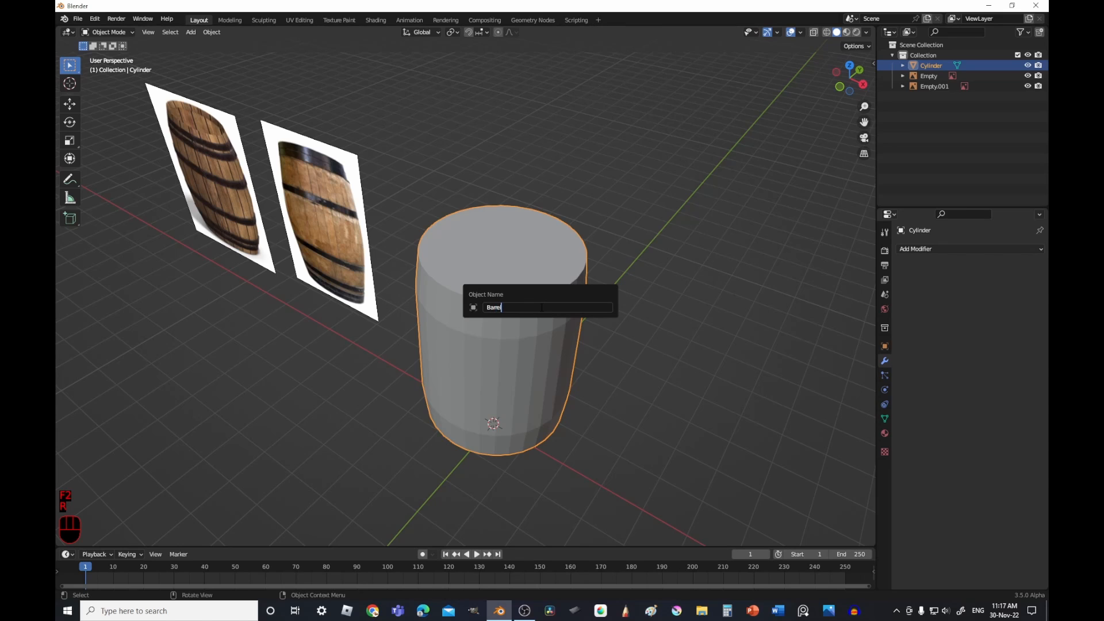
text(el)
key(Return)
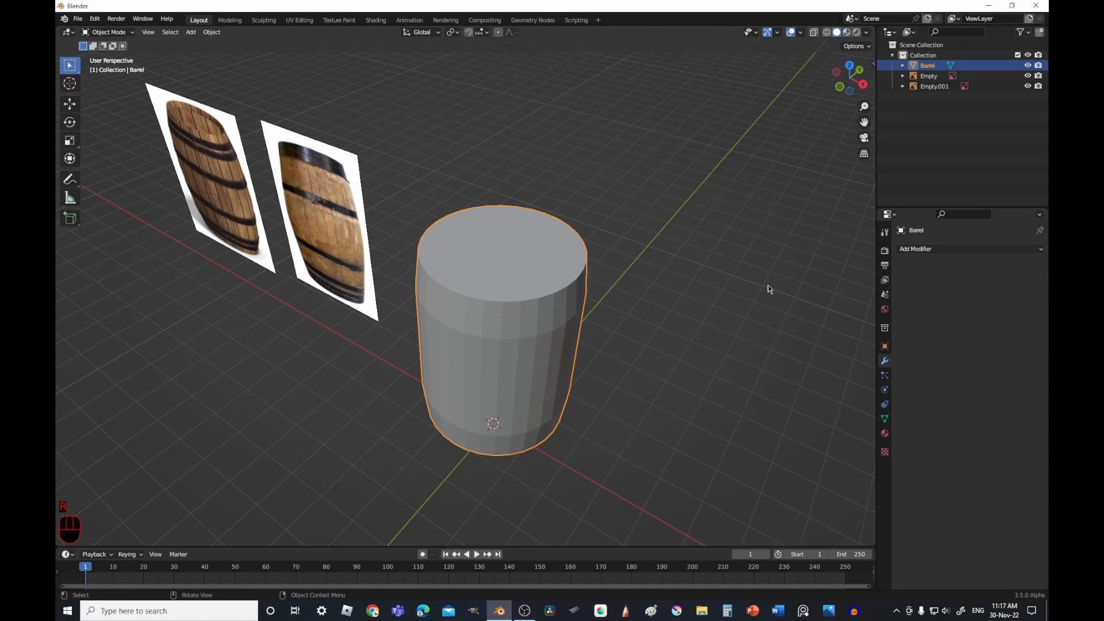
- Add a Subdivision Surface modifier to the barrel and set its viewport level to 2
click(953, 249)
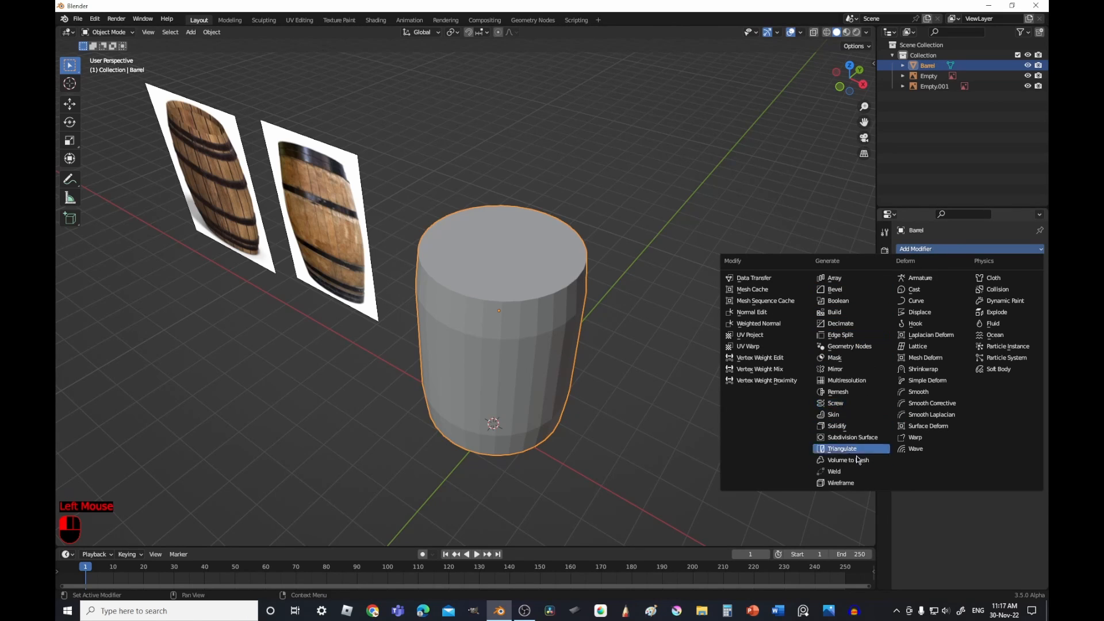
click(853, 437)
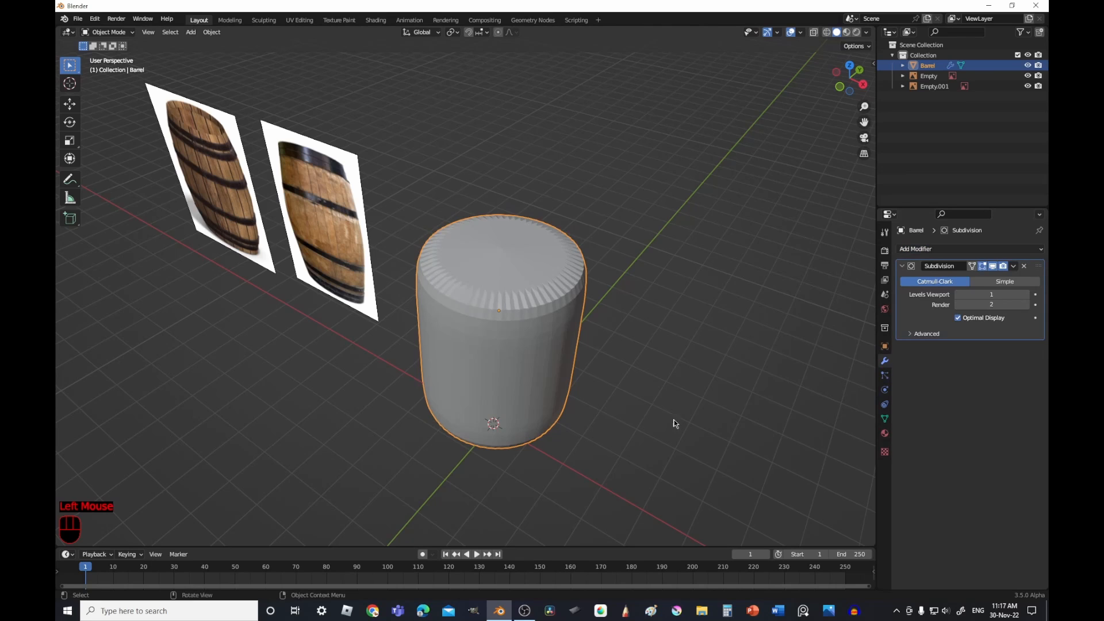
middle_drag(676, 423, 651, 409)
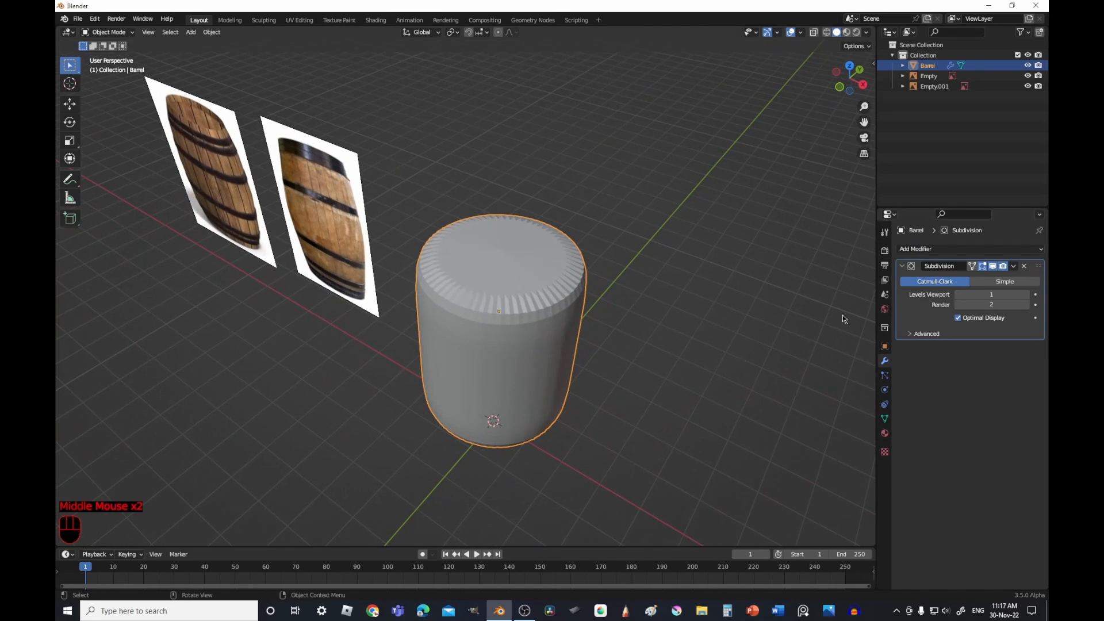
click(1028, 295)
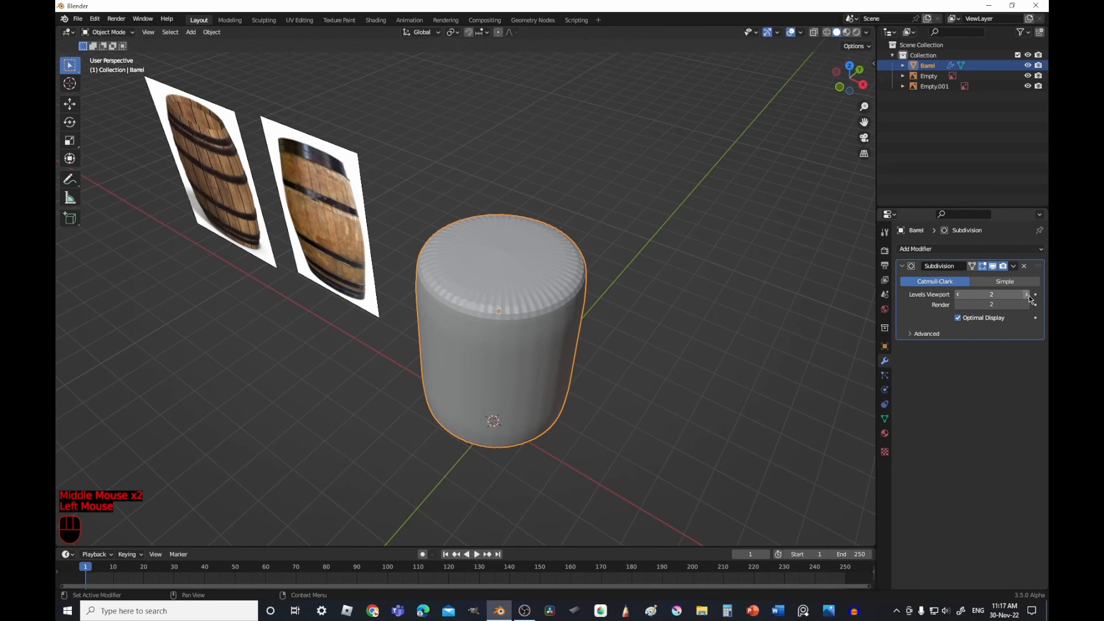
- Examine the smoothed shading on the barrel's top and bottom caps from above and below
key(Tab)
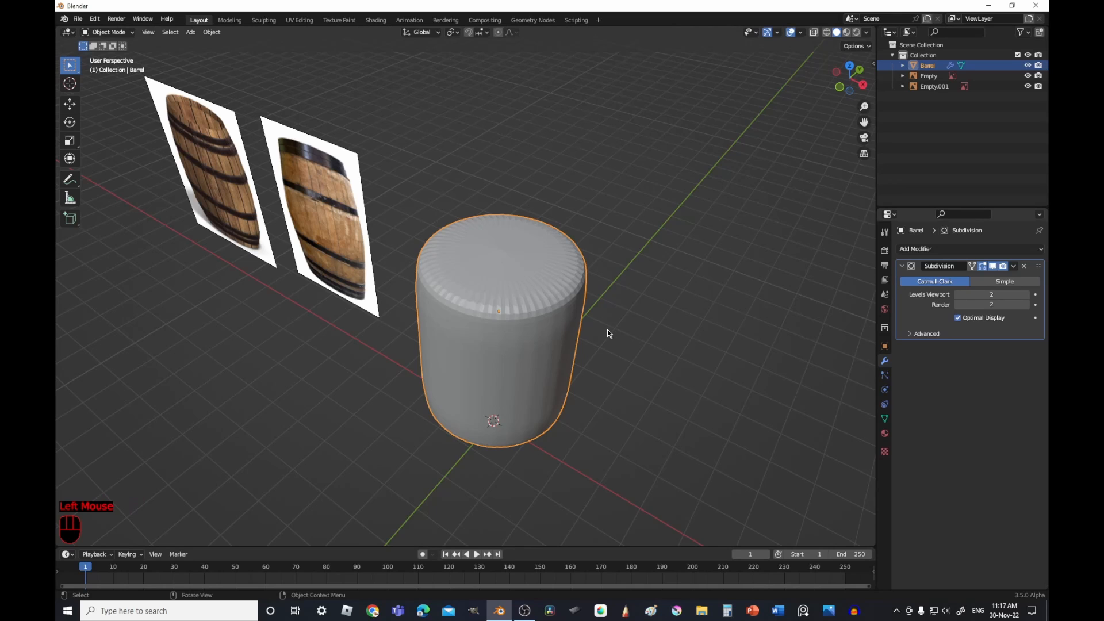
middle_drag(606, 327, 581, 359)
scroll(581, 359, up, 2)
key(Tab)
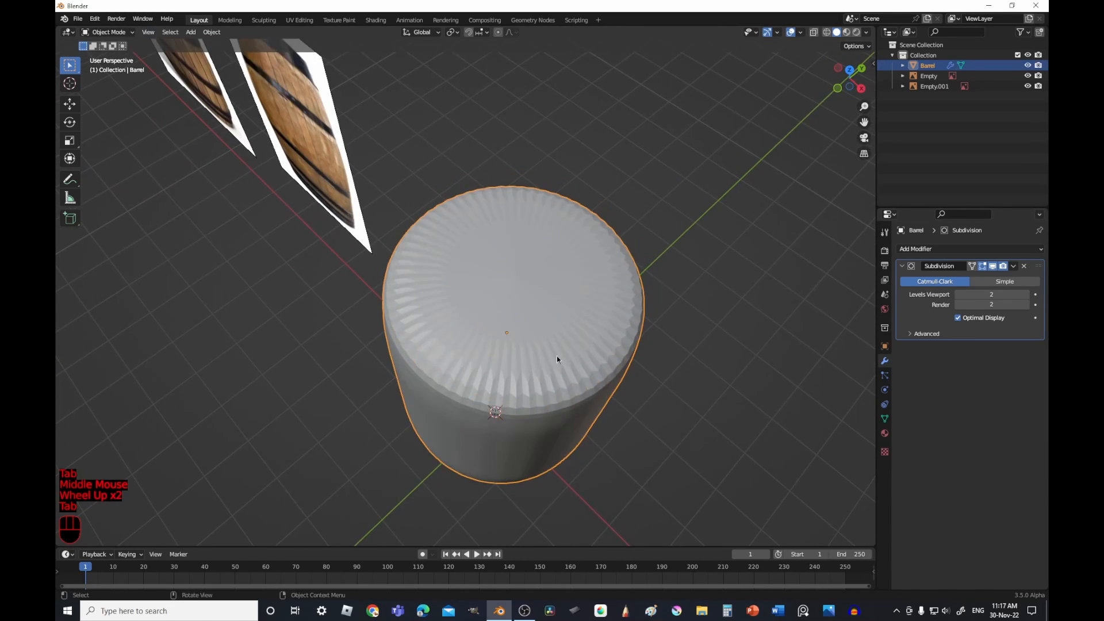
scroll(483, 301, up, 1)
middle_drag(553, 315, 562, 172)
scroll(562, 173, down, 1)
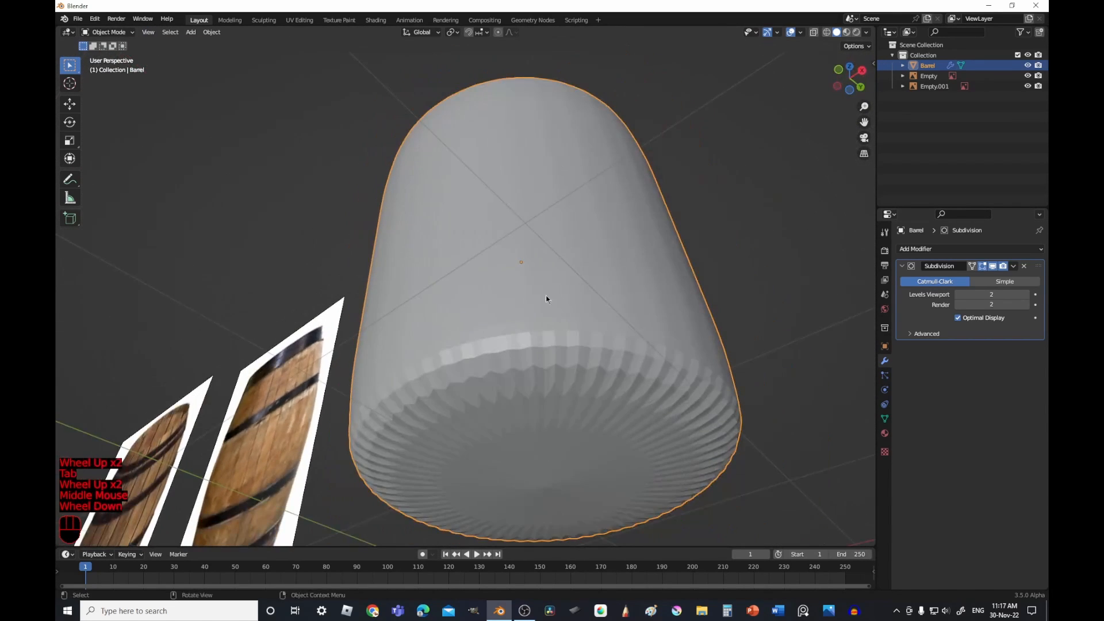
middle_drag(546, 295, 540, 348)
- Enter Edit Mode on the barrel, try selecting the top rim's loop, and clear the selection
key(Tab)
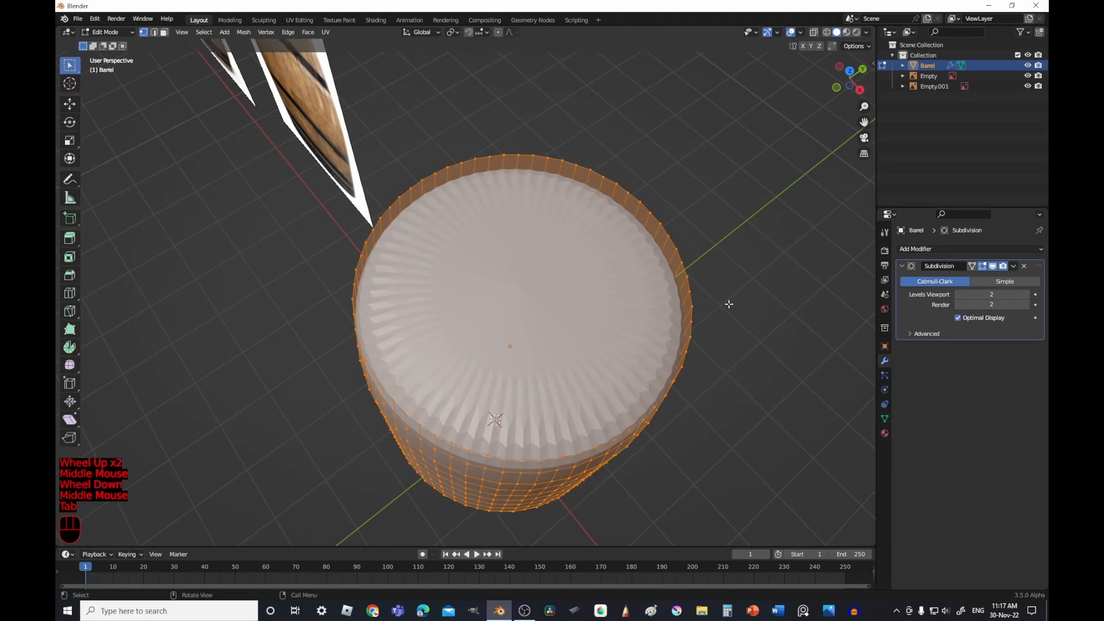
click(690, 315)
middle_drag(688, 311, 680, 308)
click(678, 297)
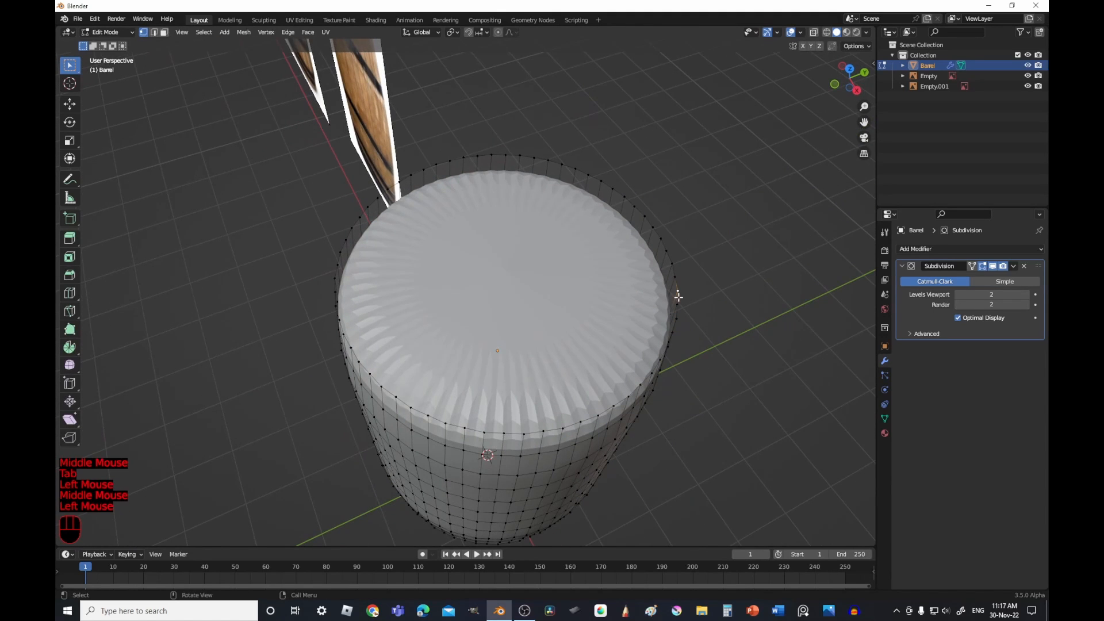
key(alt)
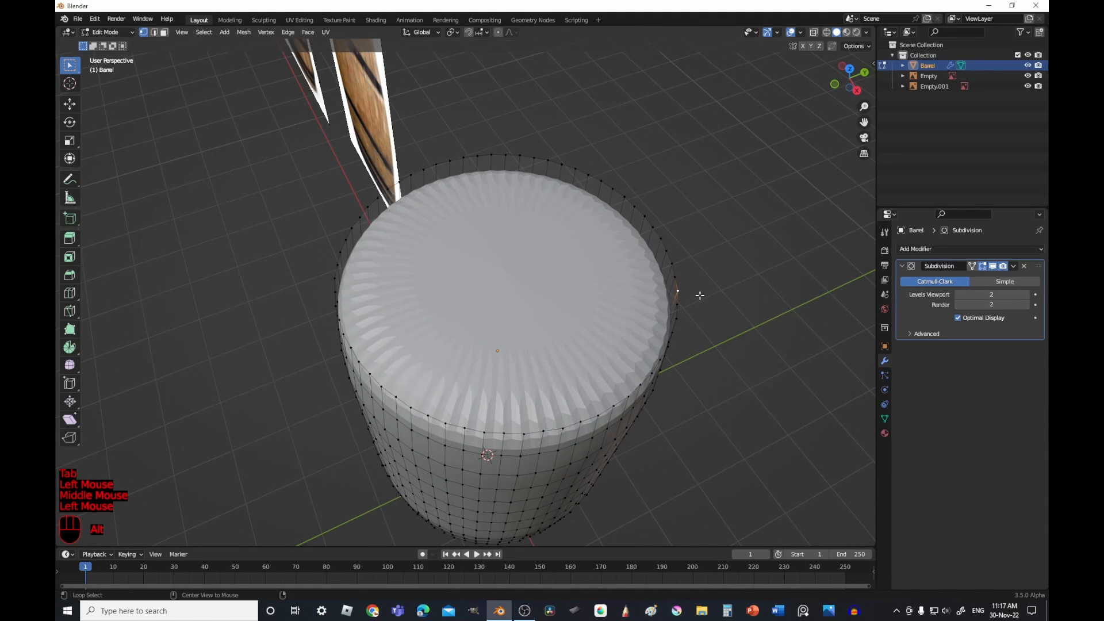
alt+click(673, 268)
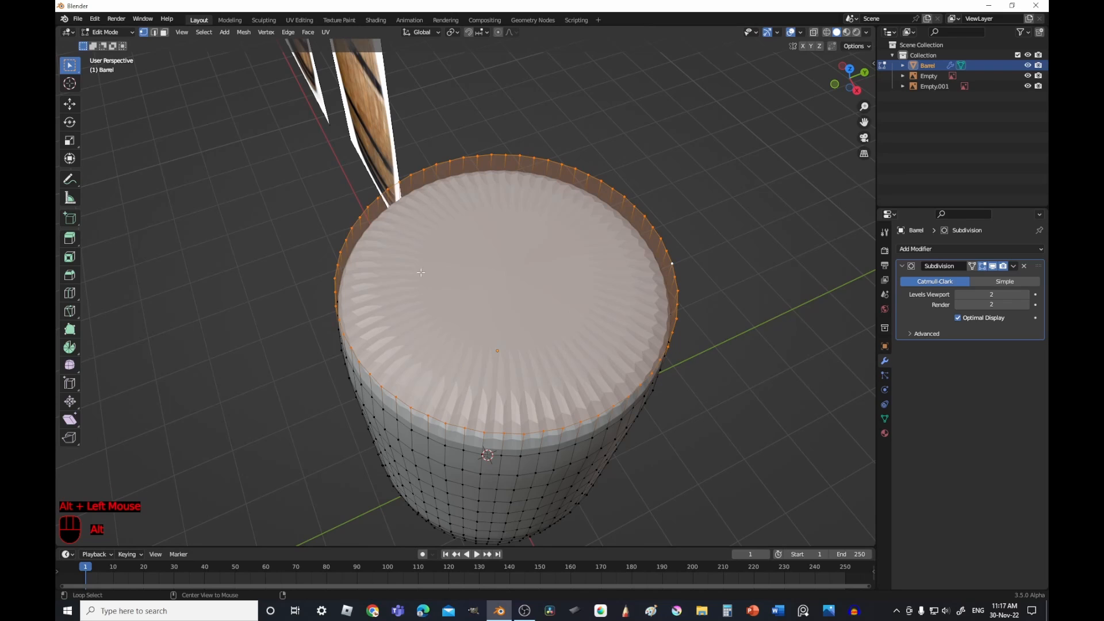
middle_drag(572, 198, 304, 78)
click(227, 106)
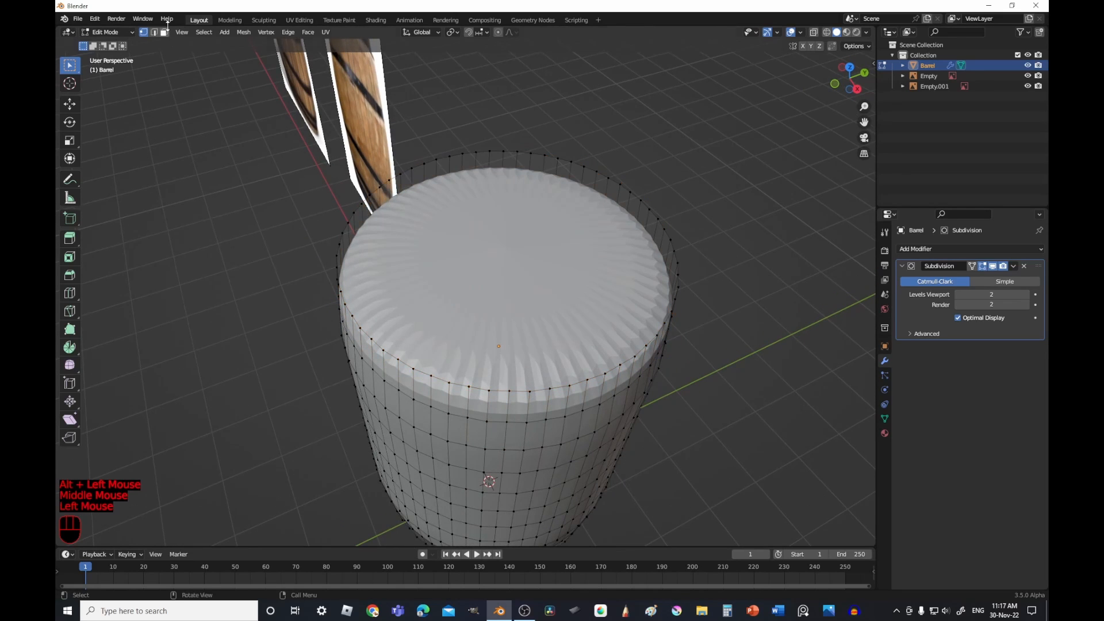
- Switch to face selection and select the barrel's top and bottom cap faces together
click(164, 32)
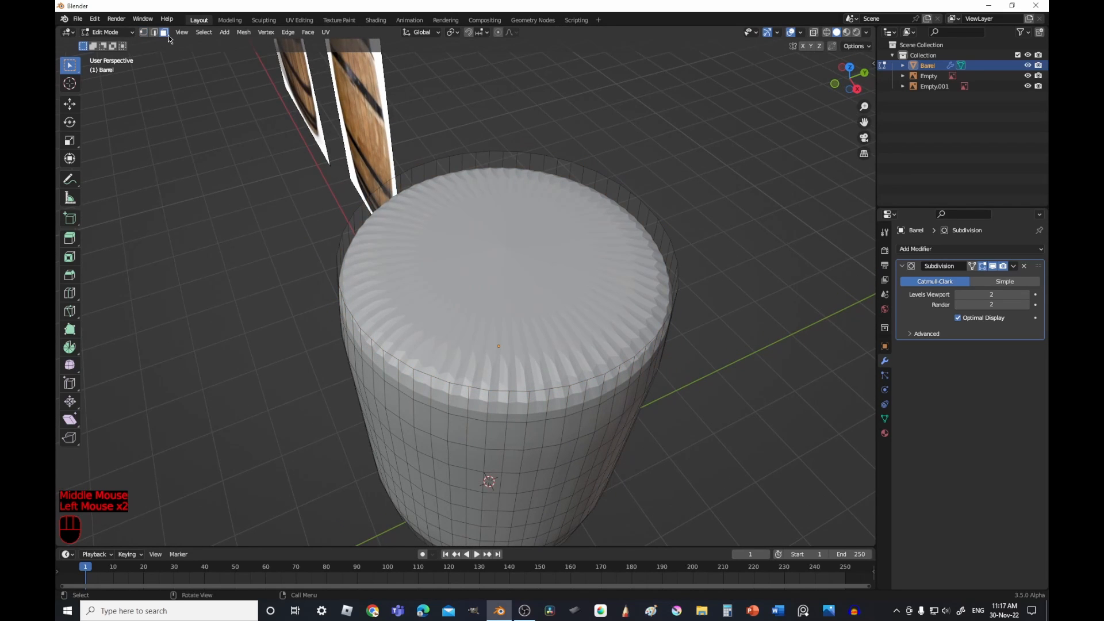
click(521, 266)
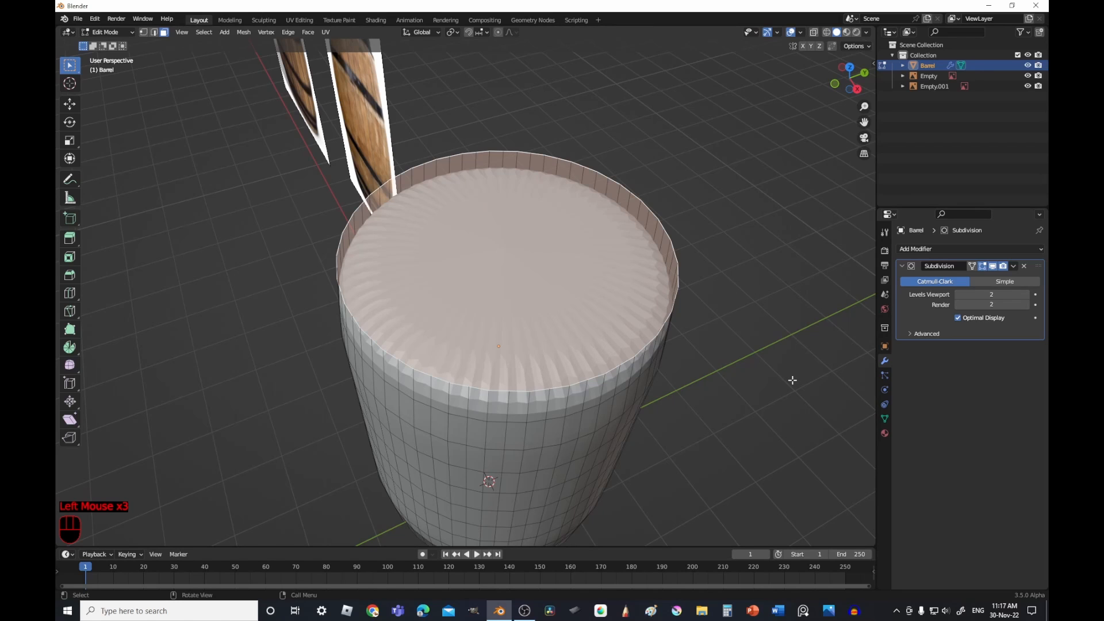
middle_drag(792, 380, 694, 339)
scroll(734, 281, down, 1)
shift+click(584, 394)
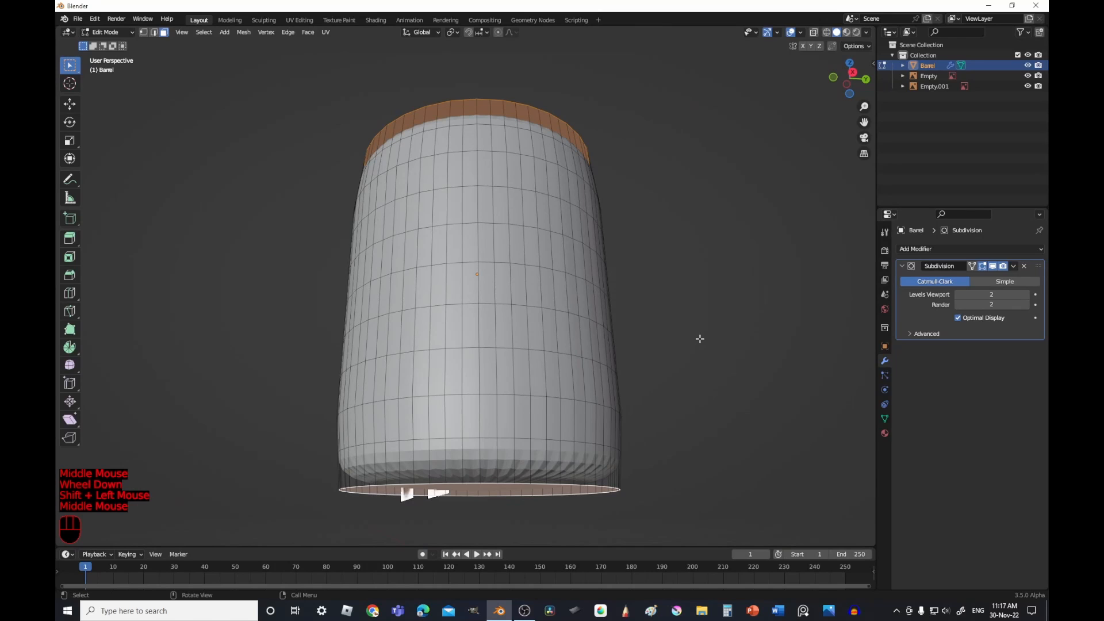
- Inset both cap faces with a thickness of 0.2974 m and check the top cap's shading in Object Mode
key(i)
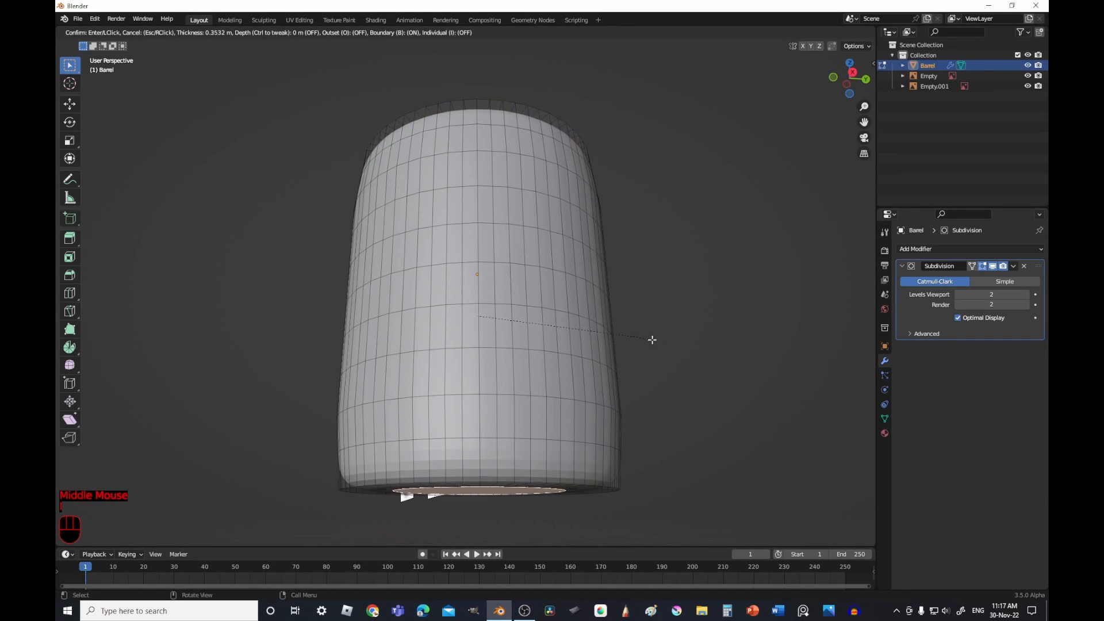
click(659, 221)
middle_drag(658, 217, 700, 342)
key(i)
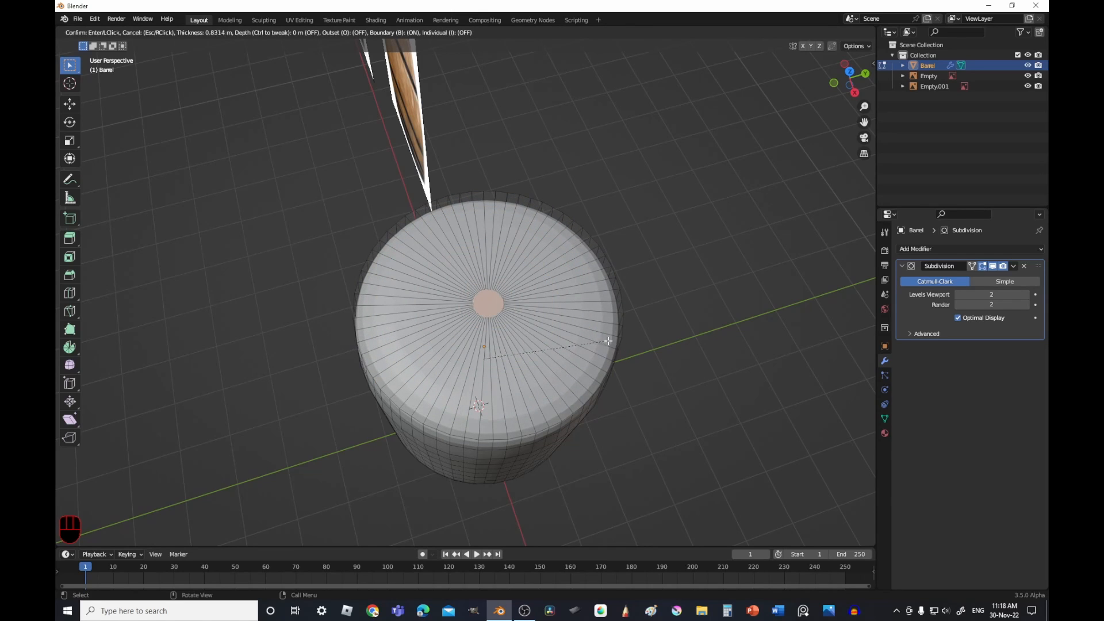
click(667, 344)
middle_drag(666, 344, 648, 222)
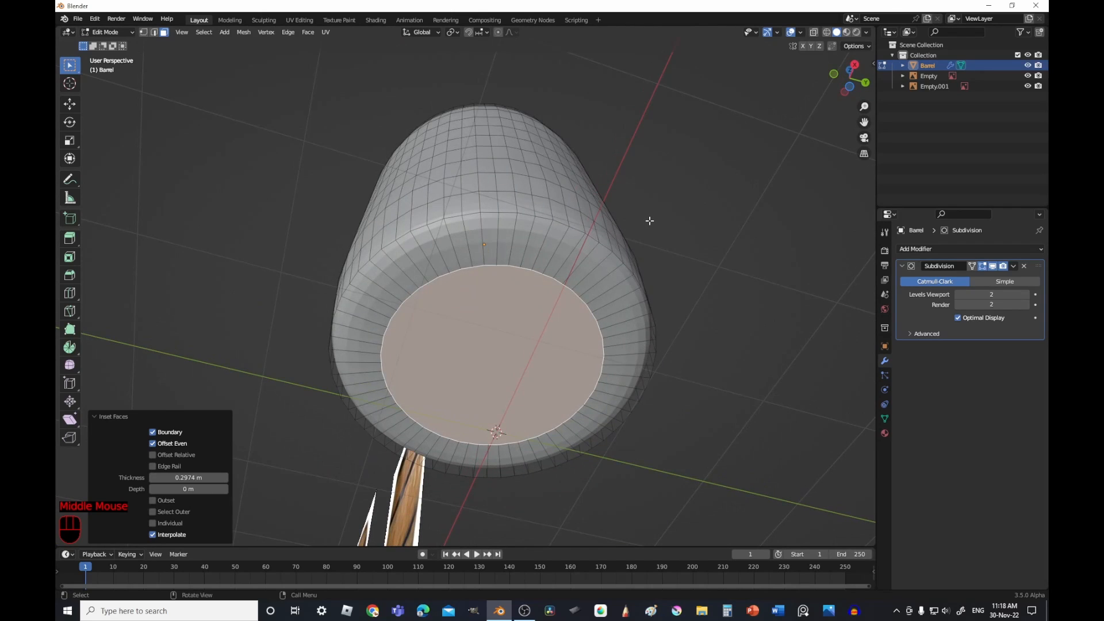
key(Tab)
middle_drag(654, 174, 645, 354)
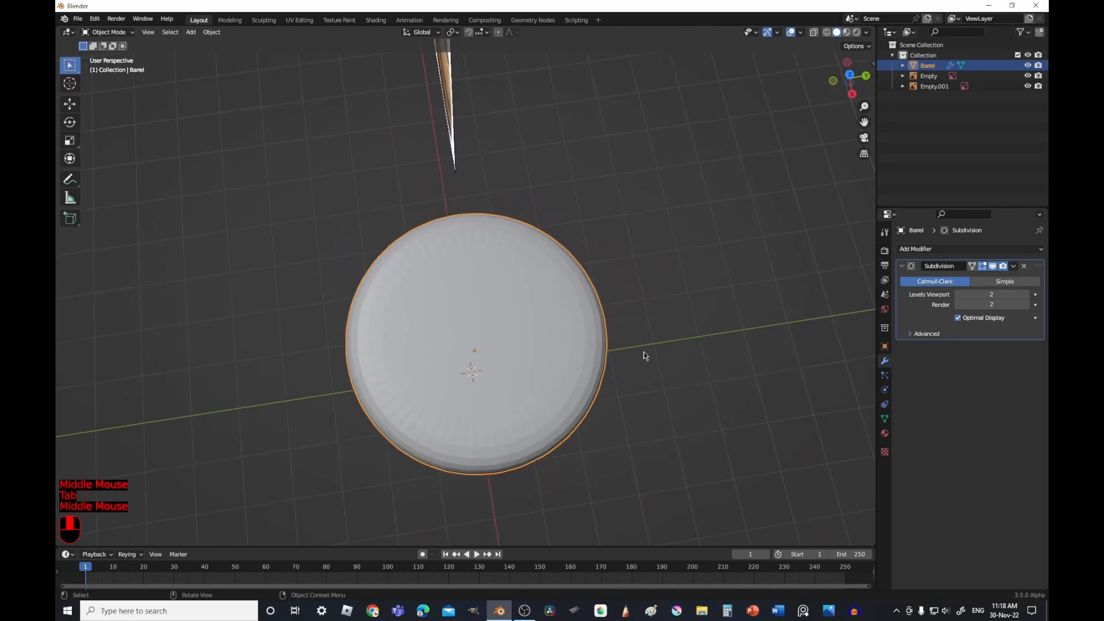
scroll(643, 353, up, 2)
scroll(642, 355, up, 2)
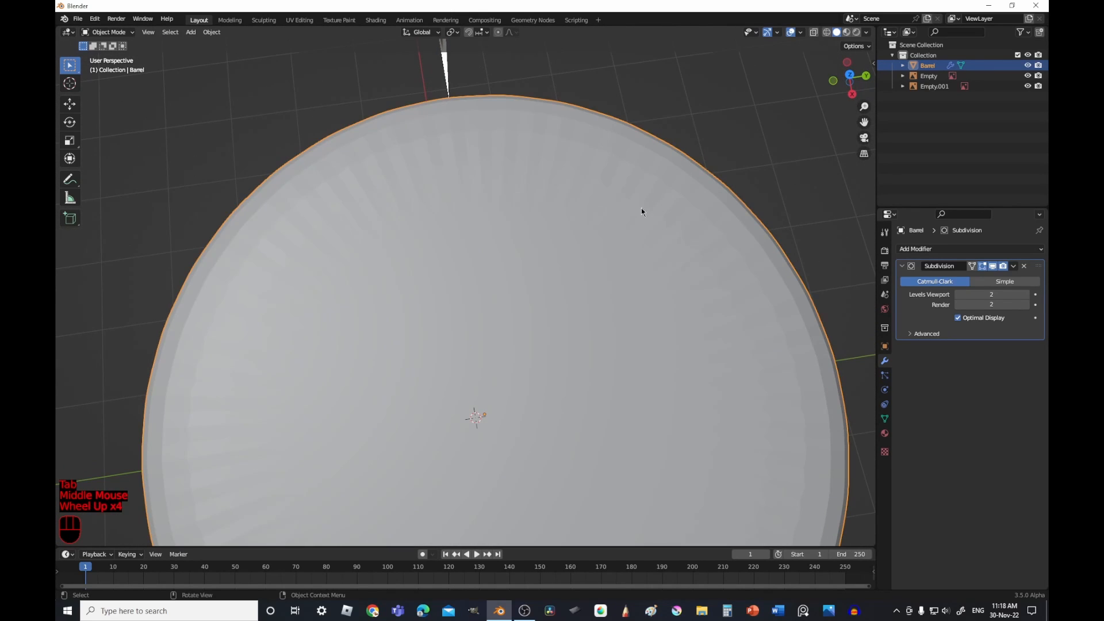
- Edge-slide the inset cap faces outward by a factor of 0.393 and examine the top cap in Object Mode
key(Tab)
scroll(642, 211, down, 2)
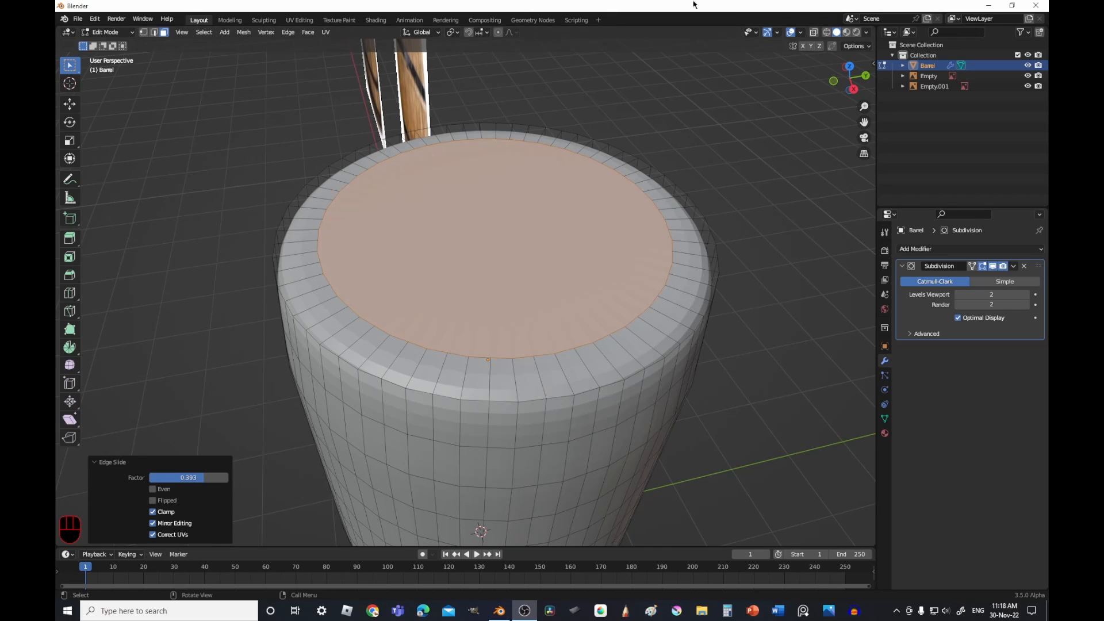
click(694, 4)
key(Tab)
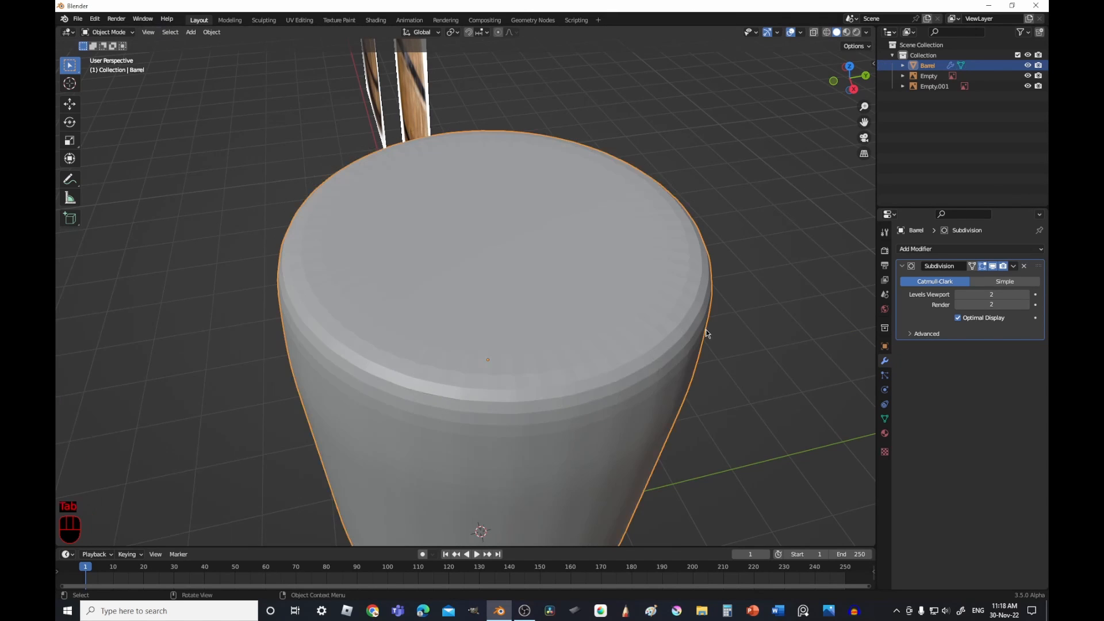
middle_drag(449, 310, 459, 374)
scroll(446, 207, up, 2)
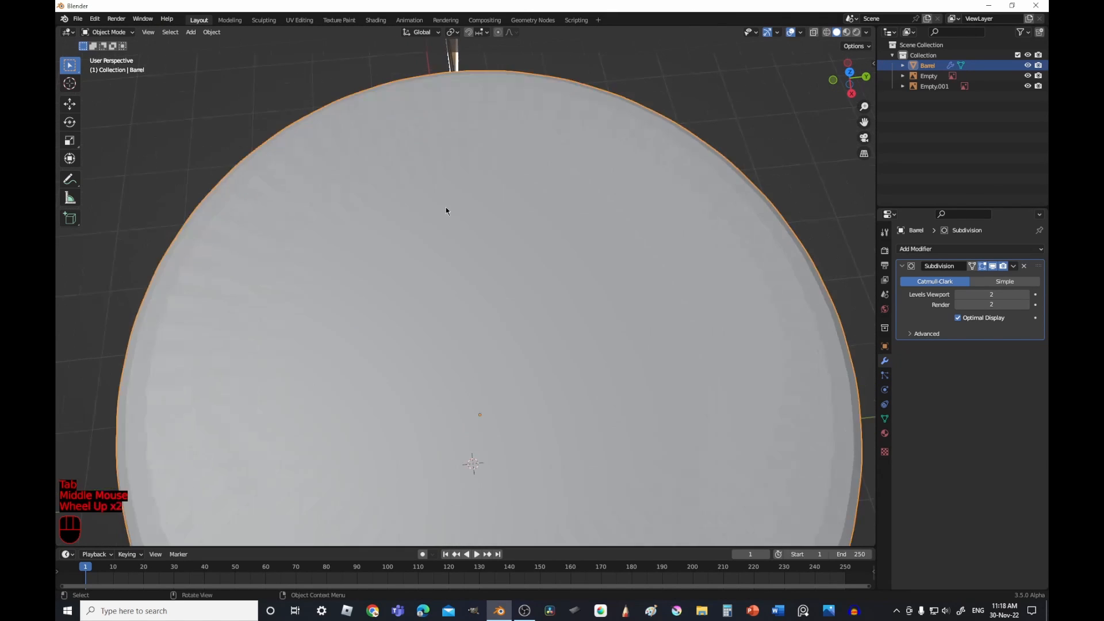
scroll(425, 187, down, 1)
scroll(609, 275, down, 1)
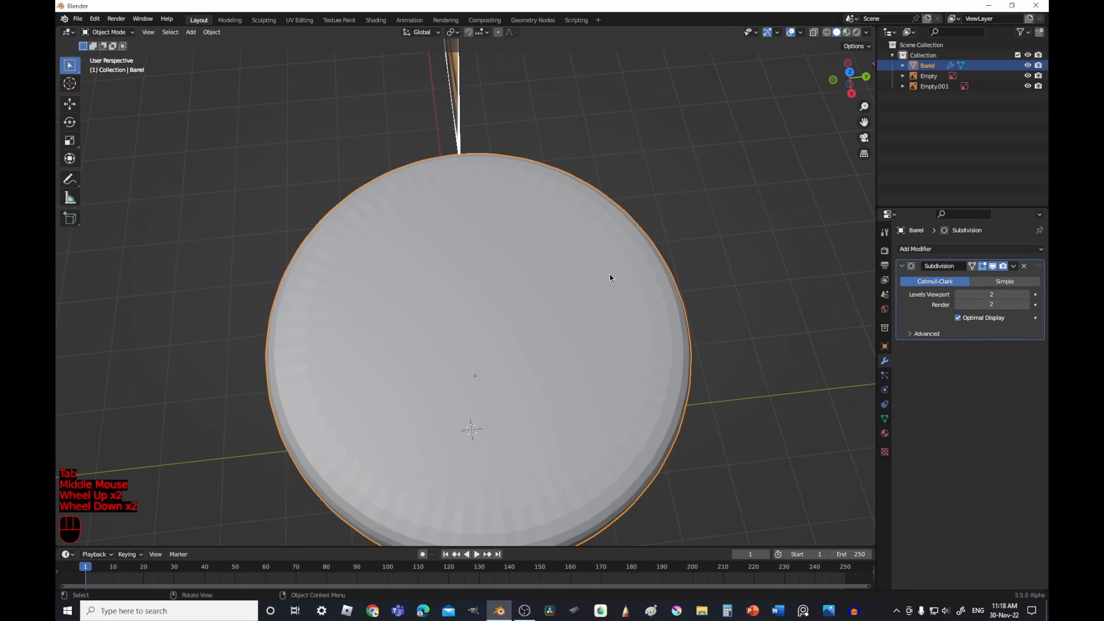
middle_drag(635, 405, 637, 379)
scroll(636, 378, up, 1)
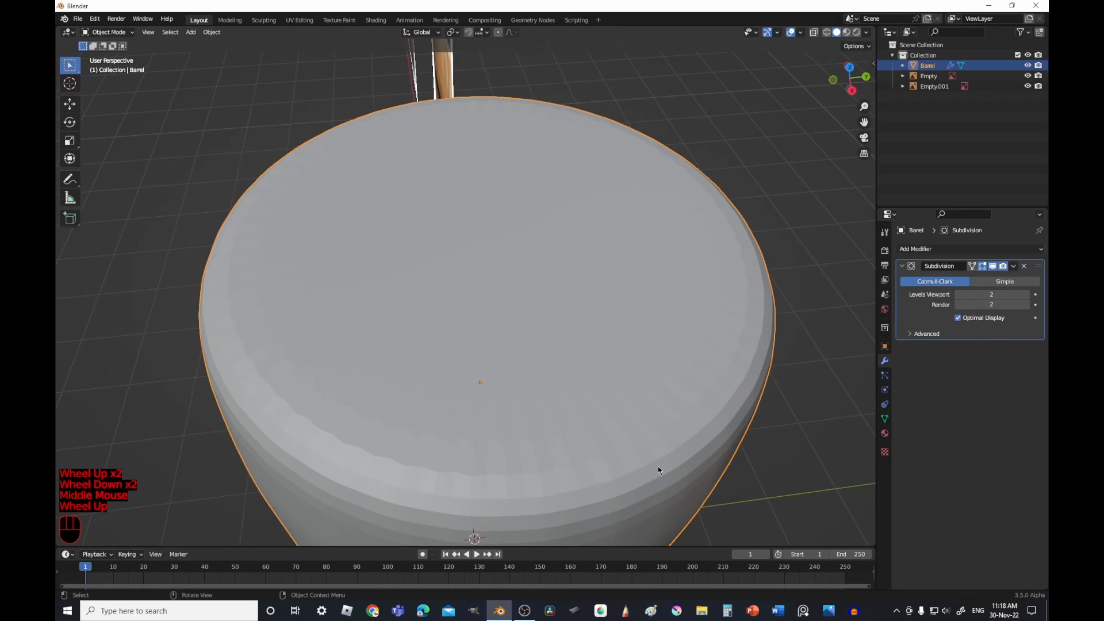
- Edge-slide the inset cap faces inward by about -0.426 to a small central disc, then review the barrel in Object Mode
key(Tab)
key(g)
key(g)
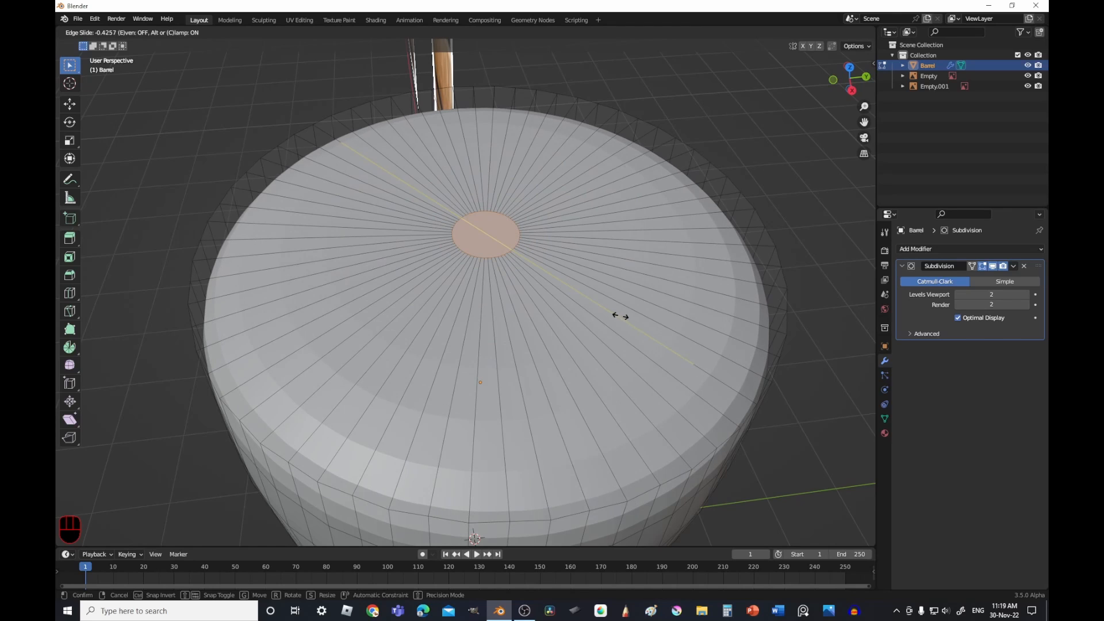
click(620, 315)
key(Tab)
middle_drag(625, 321, 664, 313)
scroll(618, 323, down, 2)
scroll(623, 303, down, 1)
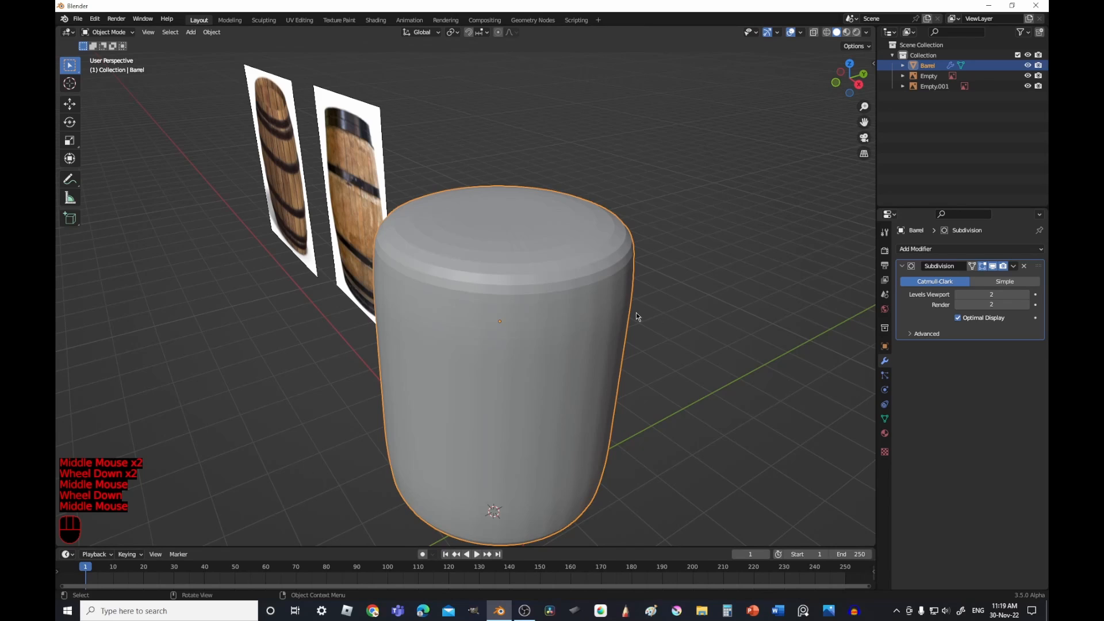
- Examine the barrel's sides, top and bottom in Object Mode alongside the reference images
scroll(636, 316, down, 1)
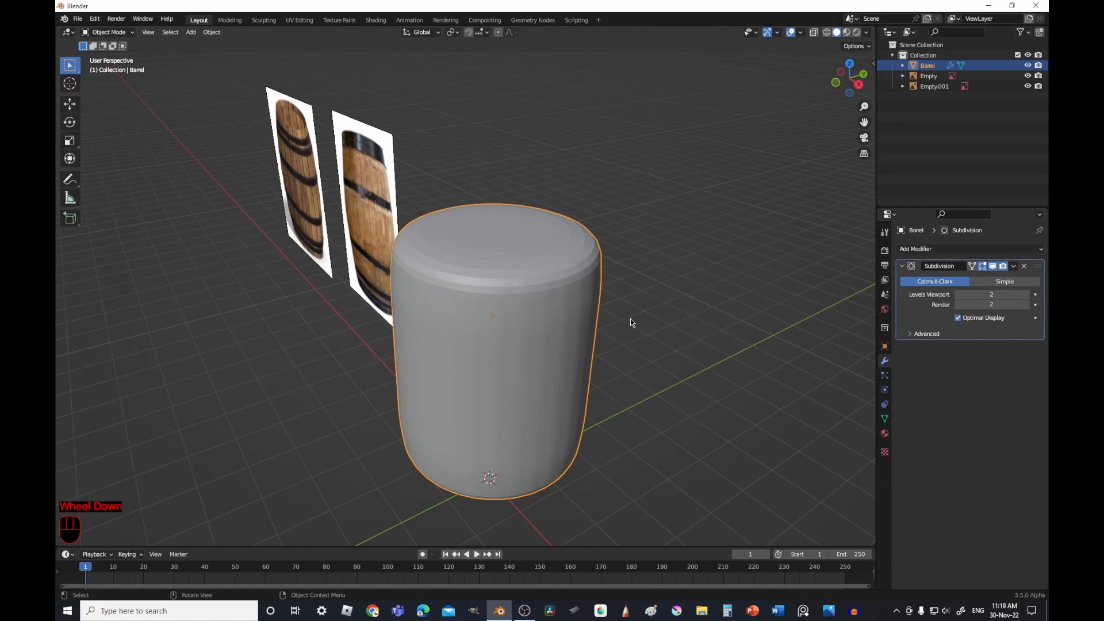
middle_drag(630, 319, 700, 285)
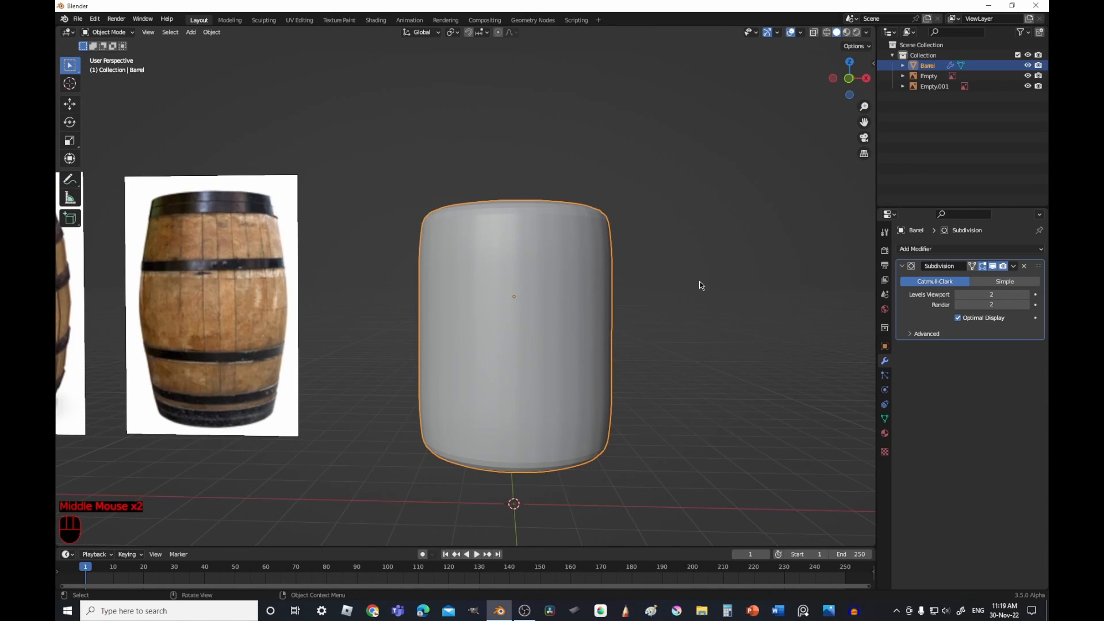
middle_drag(682, 274, 564, 227)
scroll(564, 226, up, 1)
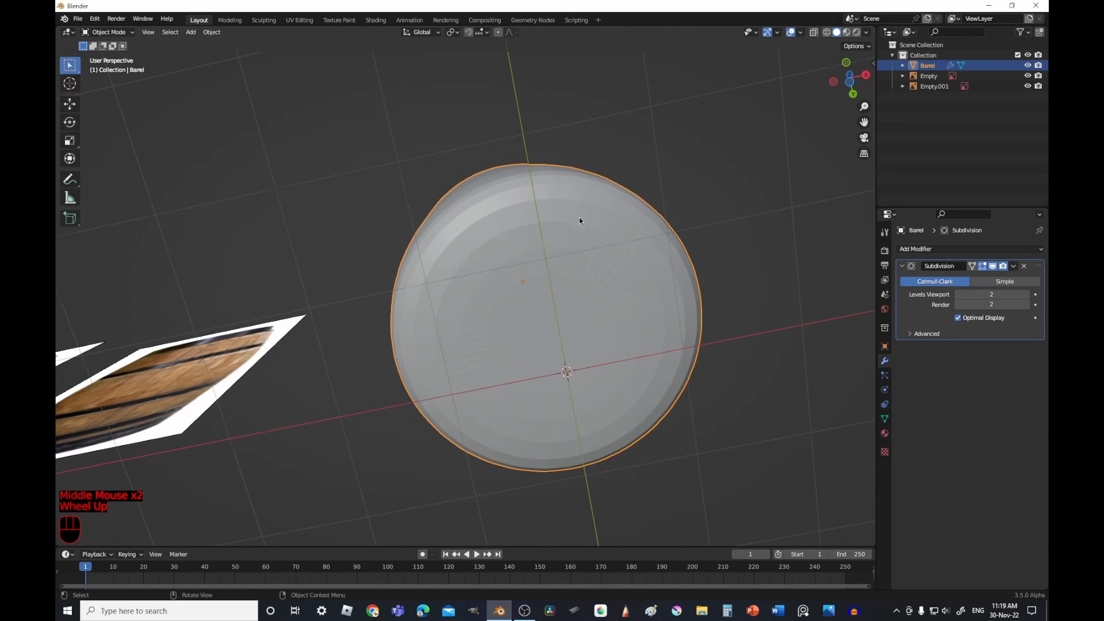
middle_drag(578, 217, 569, 337)
scroll(568, 340, down, 1)
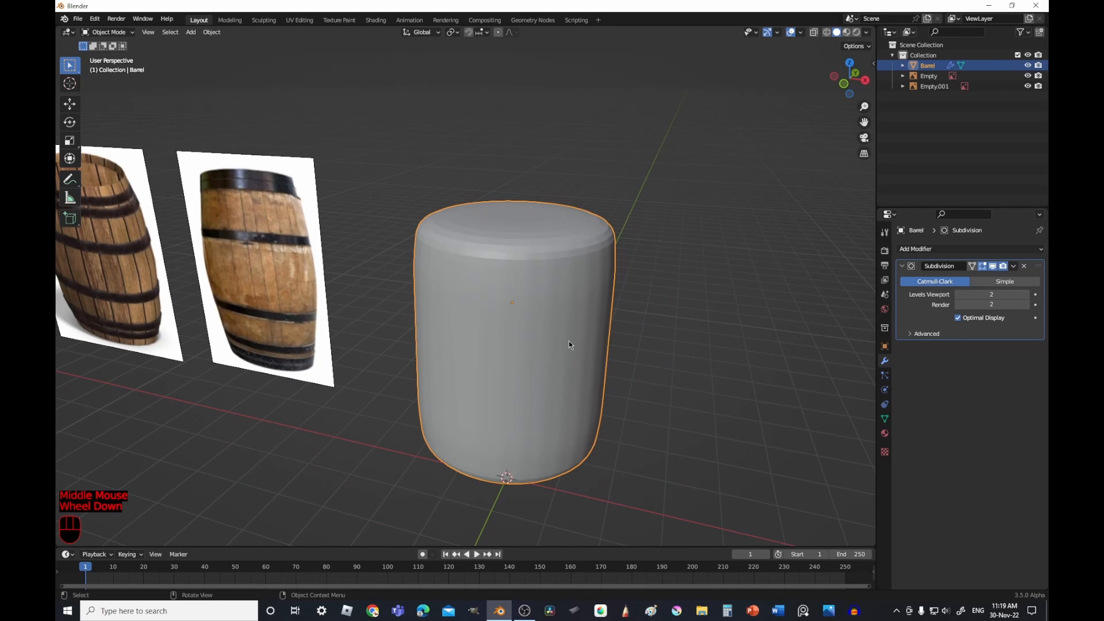
middle_drag(568, 341, 553, 366)
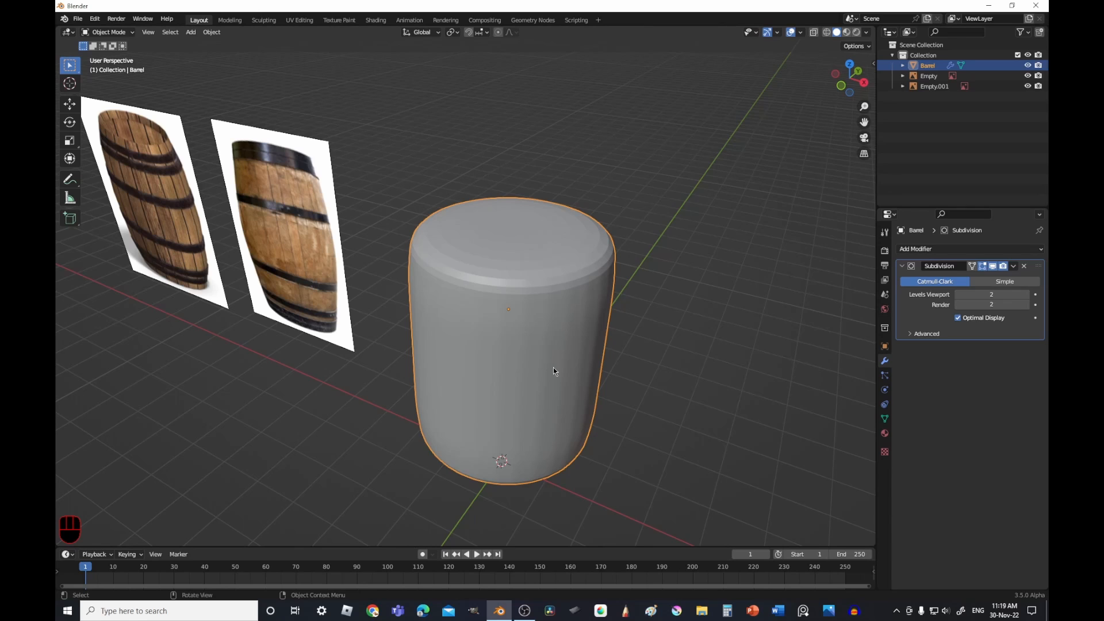
key(alt+Tab)
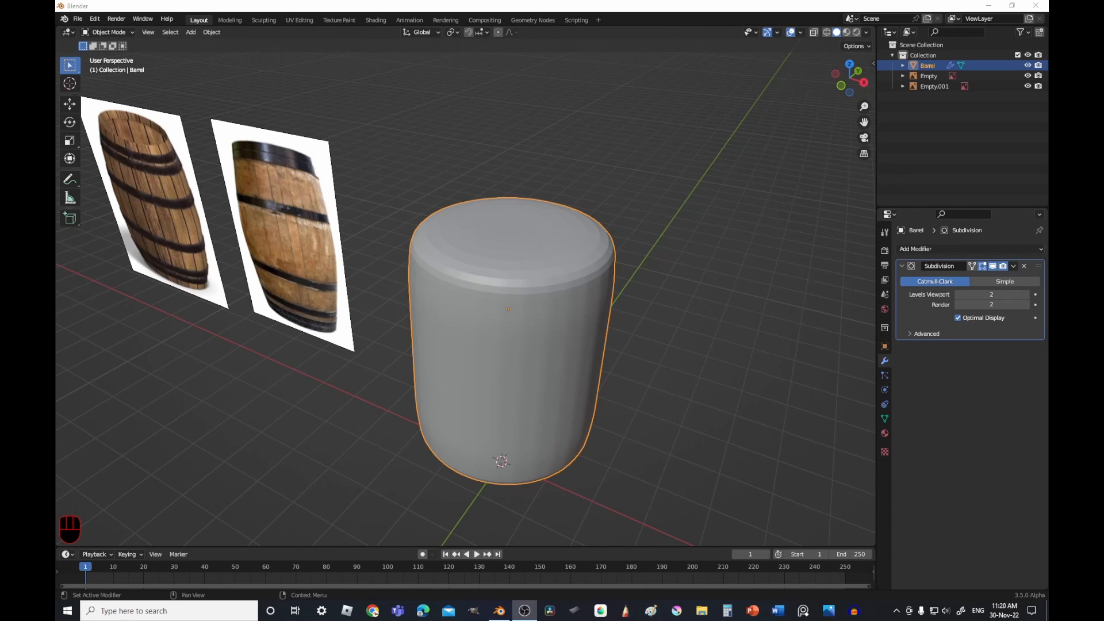
- Apply Shade Smooth to the barrel in Object Mode and check the shading around its top edge
click(728, 292)
middle_drag(678, 315, 676, 278)
scroll(592, 296, up, 1)
middle_drag(592, 295, 564, 340)
scroll(567, 278, up, 2)
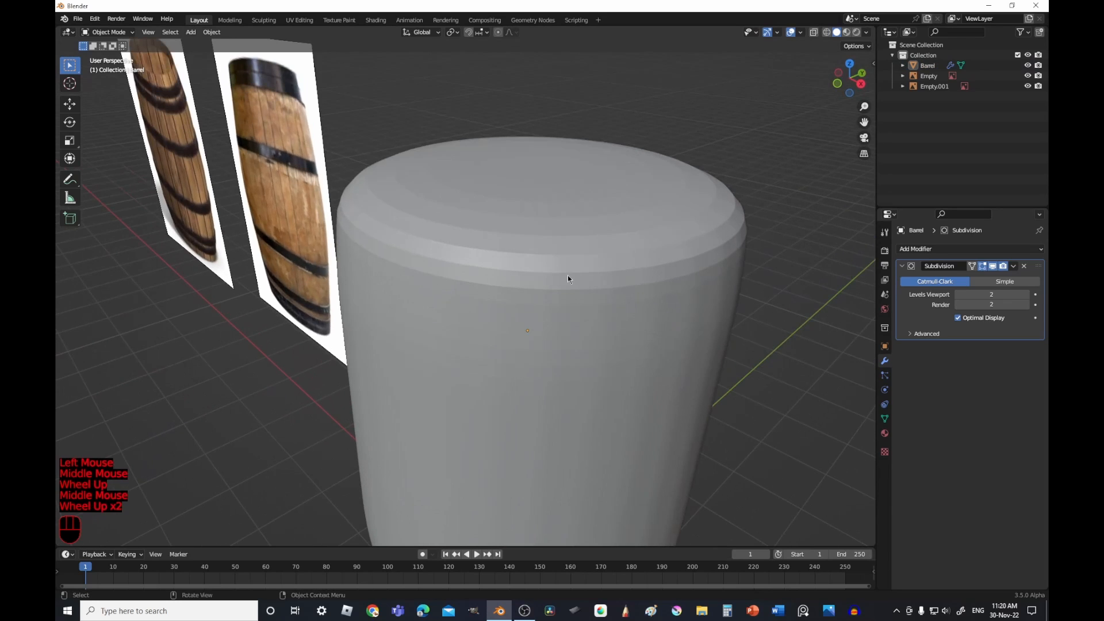
click(569, 262)
right_click(568, 261)
click(562, 259)
mouse_move(553, 264)
middle_down()
mouse_move(601, 315)
mouse_move(614, 278)
mouse_move(527, 259)
mouse_move(504, 276)
mouse_move(545, 273)
middle_up()
scroll(612, 279, down, 2)
scroll(613, 278, up, 1)
- Try a higher viewport level on the Subdivision modifier and return it to 2, comparing the barrel's smoothness
click(1027, 294)
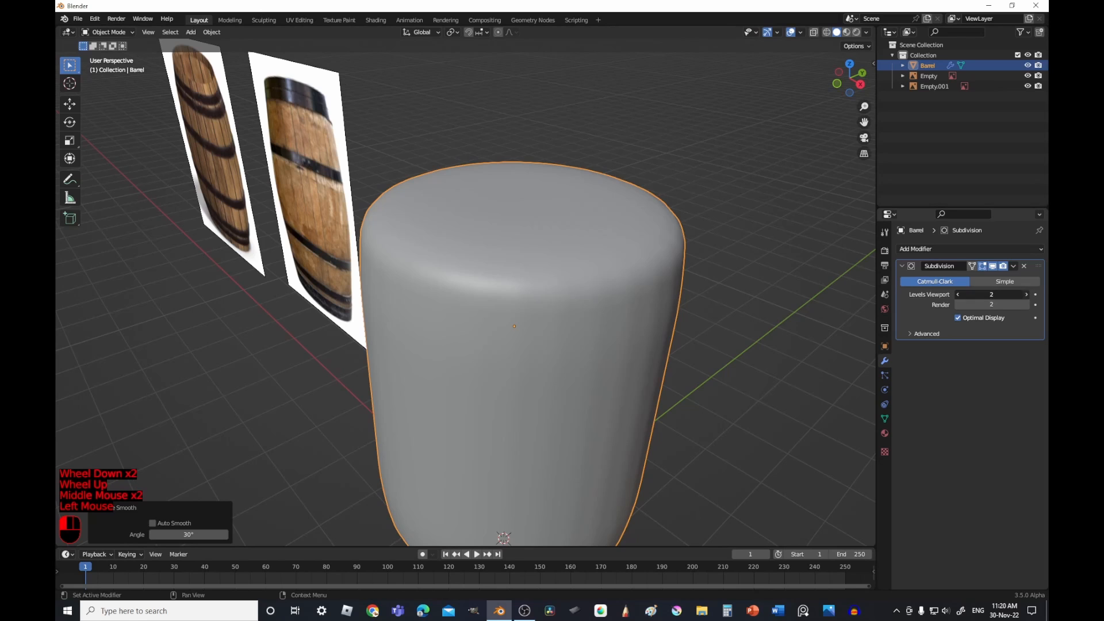
click(958, 294)
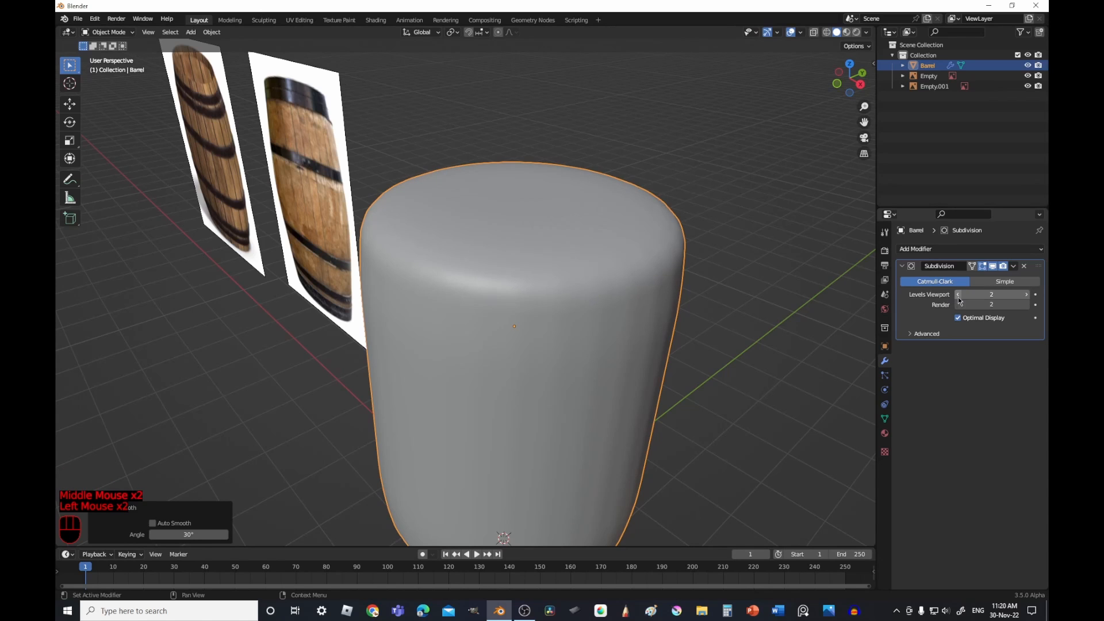
scroll(587, 298, down, 2)
middle_drag(588, 297, 633, 271)
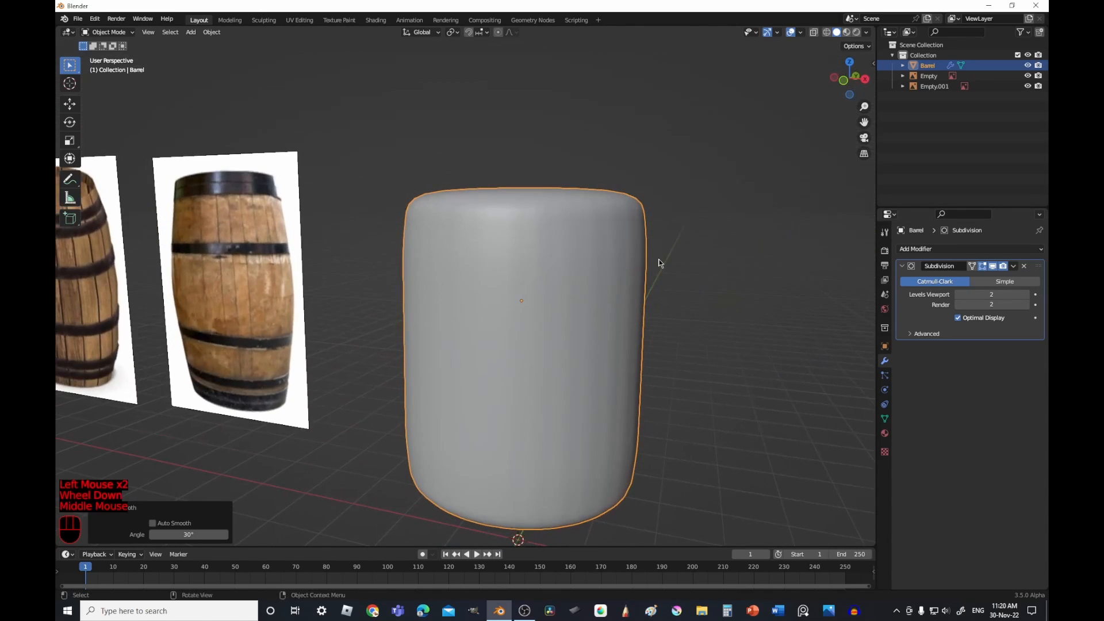
mouse_move(591, 308)
middle_down()
mouse_move(633, 310)
mouse_move(584, 377)
mouse_move(598, 308)
middle_up()
- Enter Edit Mode with edge selection and select the barrel's top and bottom rim edge loops together
key(Tab)
click(543, 198)
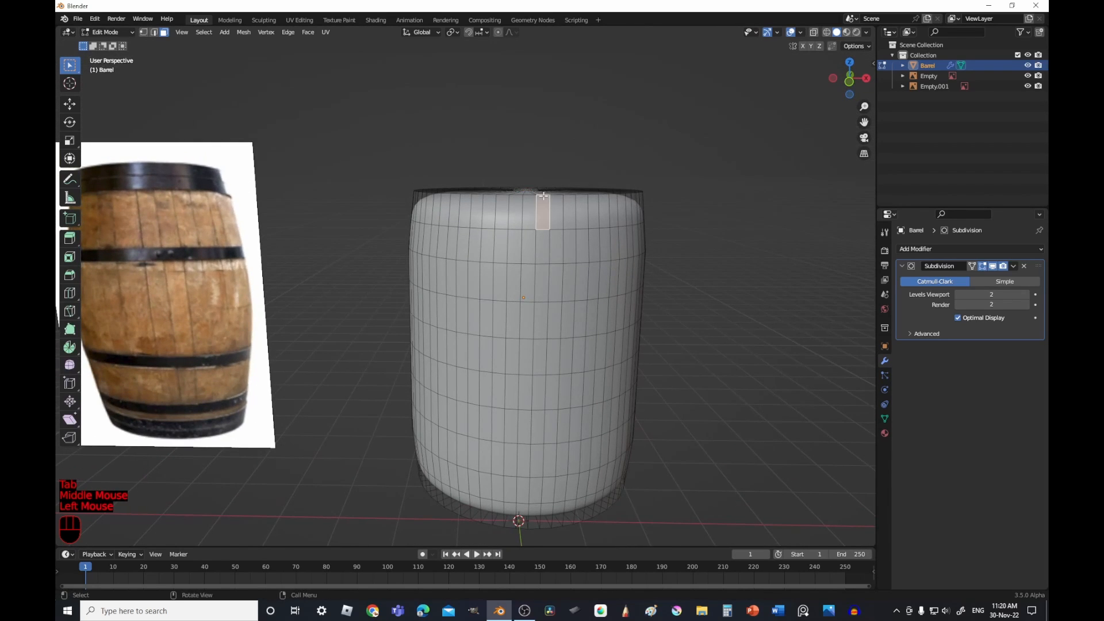
middle_drag(543, 198, 299, 104)
scroll(293, 100, up, 1)
scroll(293, 100, down, 1)
click(153, 32)
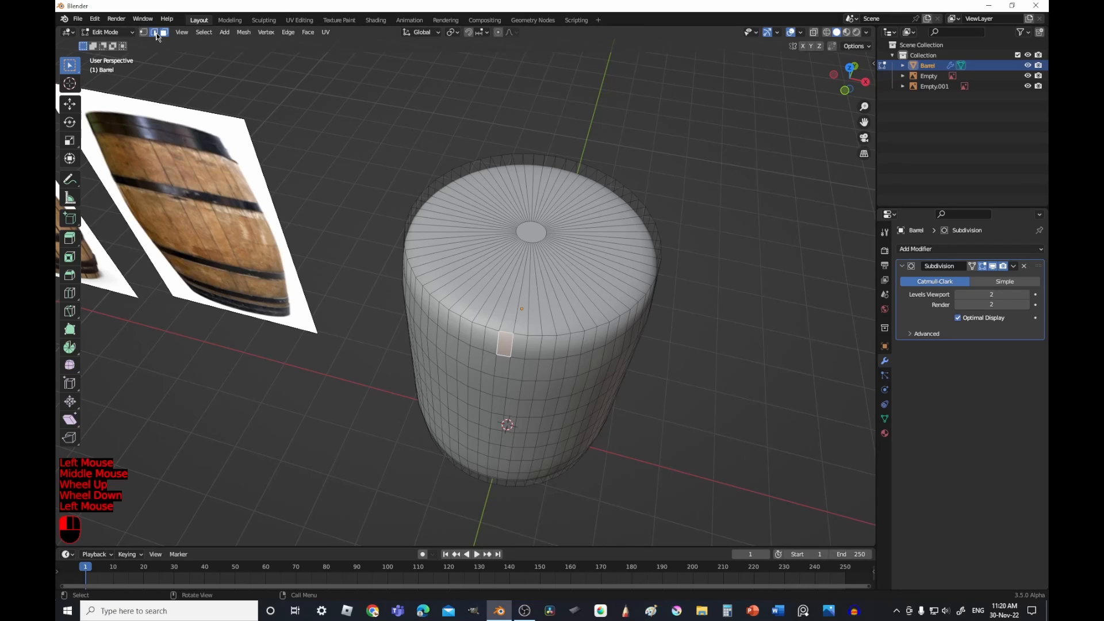
click(478, 324)
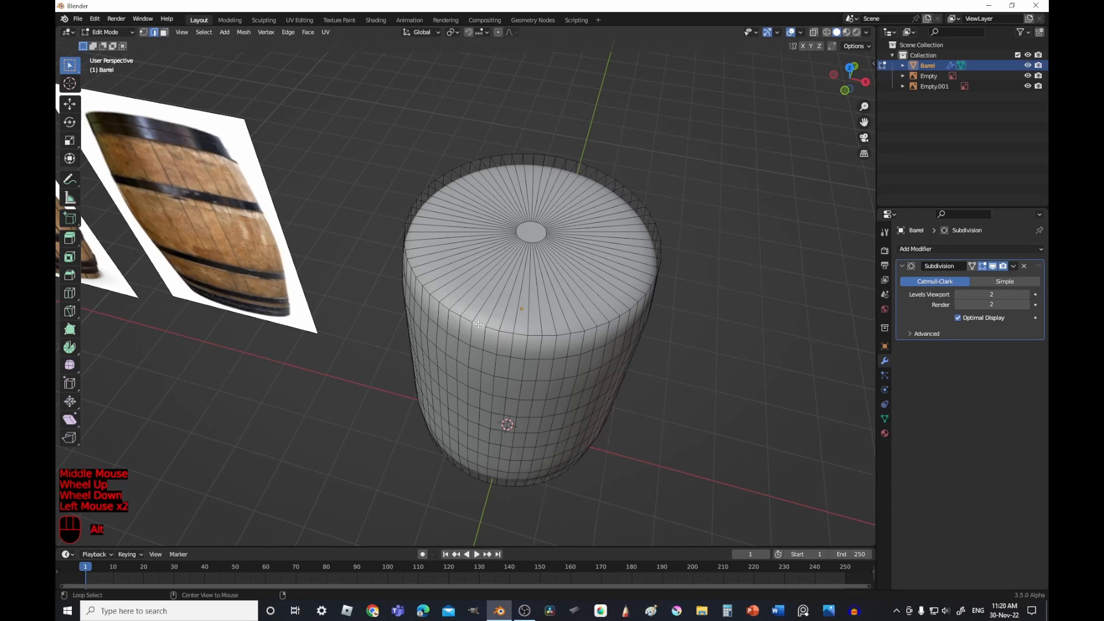
alt+click(478, 324)
middle_drag(478, 324, 483, 282)
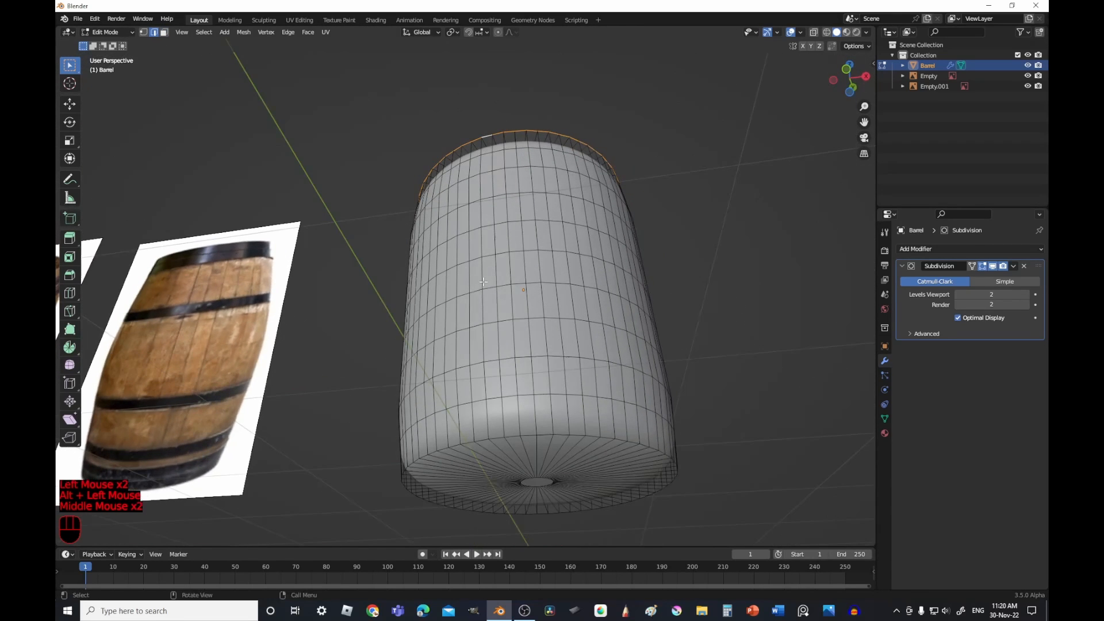
alt+shift+click(502, 446)
middle_drag(502, 445, 579, 374)
scroll(522, 391, down, 2)
middle_drag(659, 412, 666, 386)
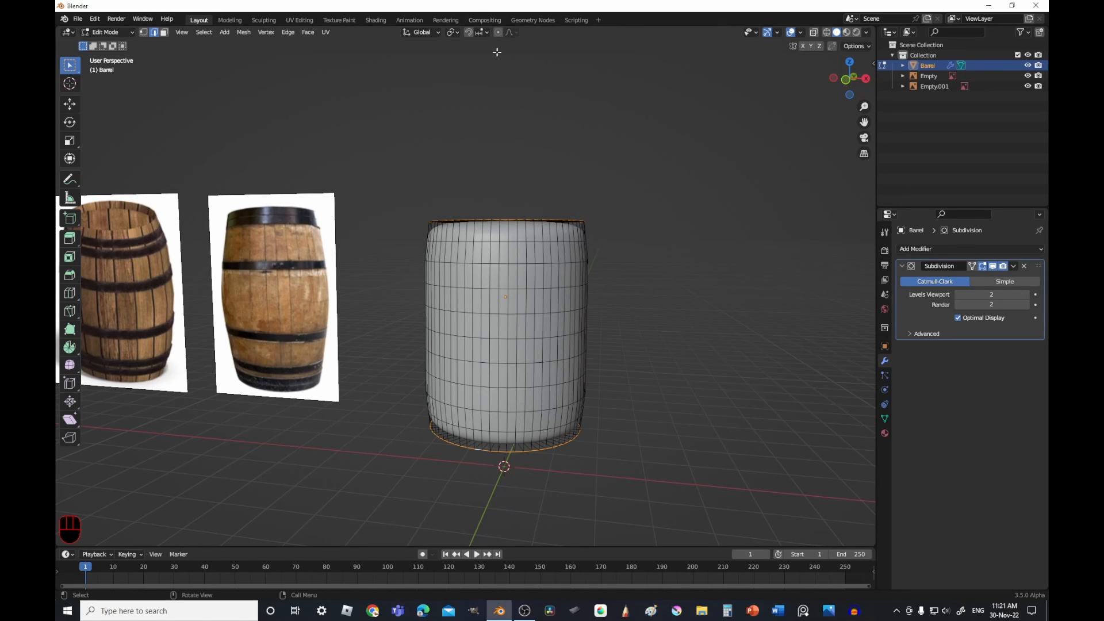
- Enable proportional editing and scale both rim loops to 0.898 with Smooth falloff and a proportional size of 1.21
click(499, 32)
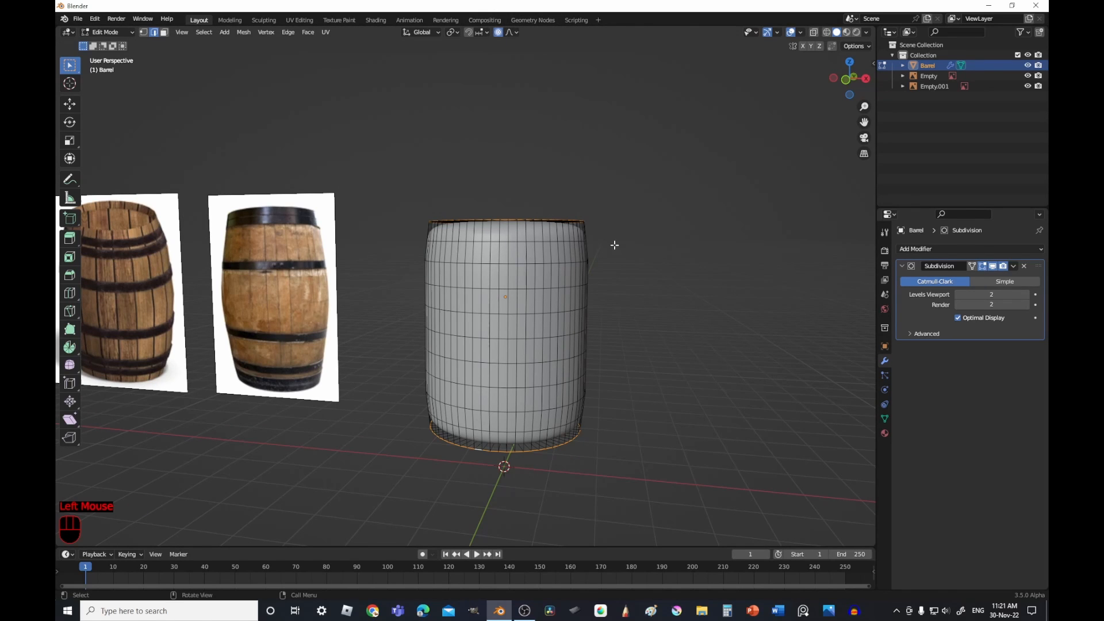
key(s)
scroll(723, 308, down, 3)
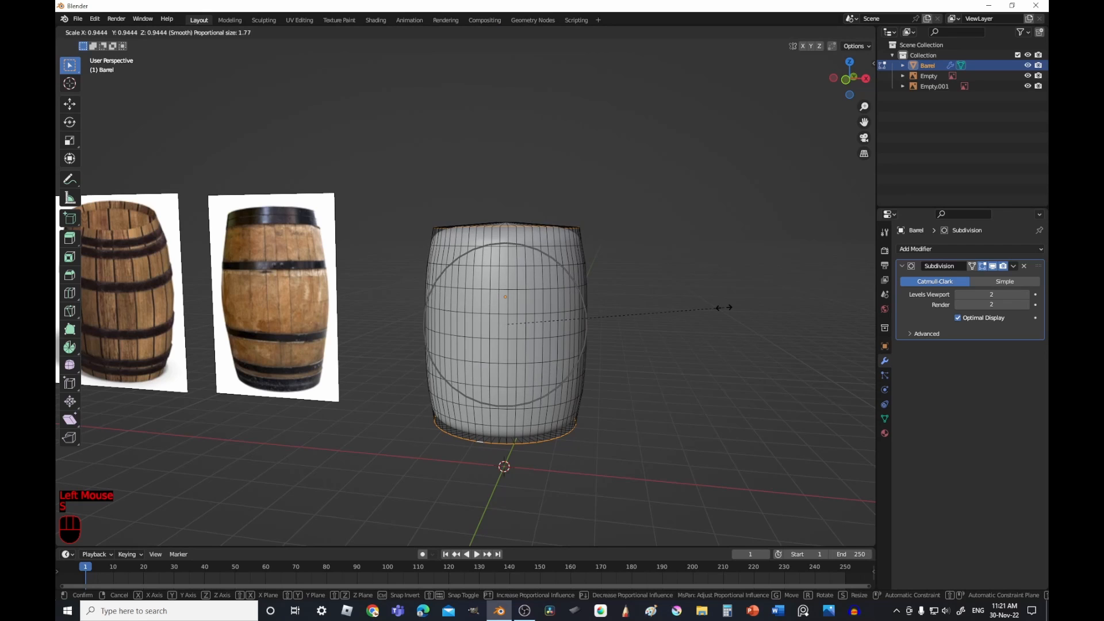
scroll(724, 308, up, 8)
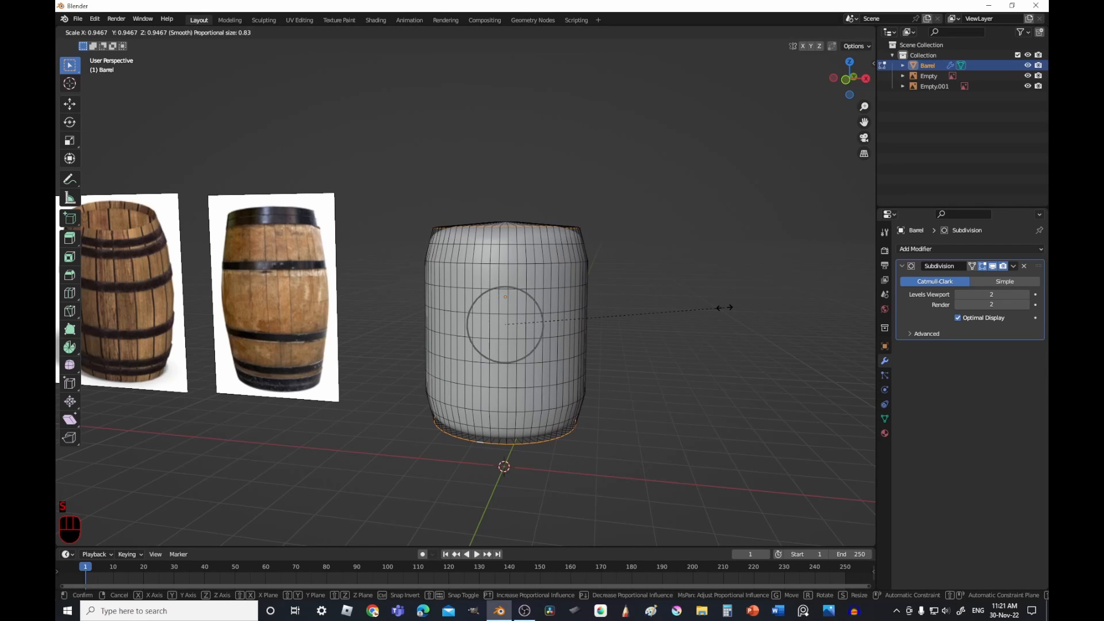
scroll(724, 307, down, 15)
scroll(723, 310, up, 9)
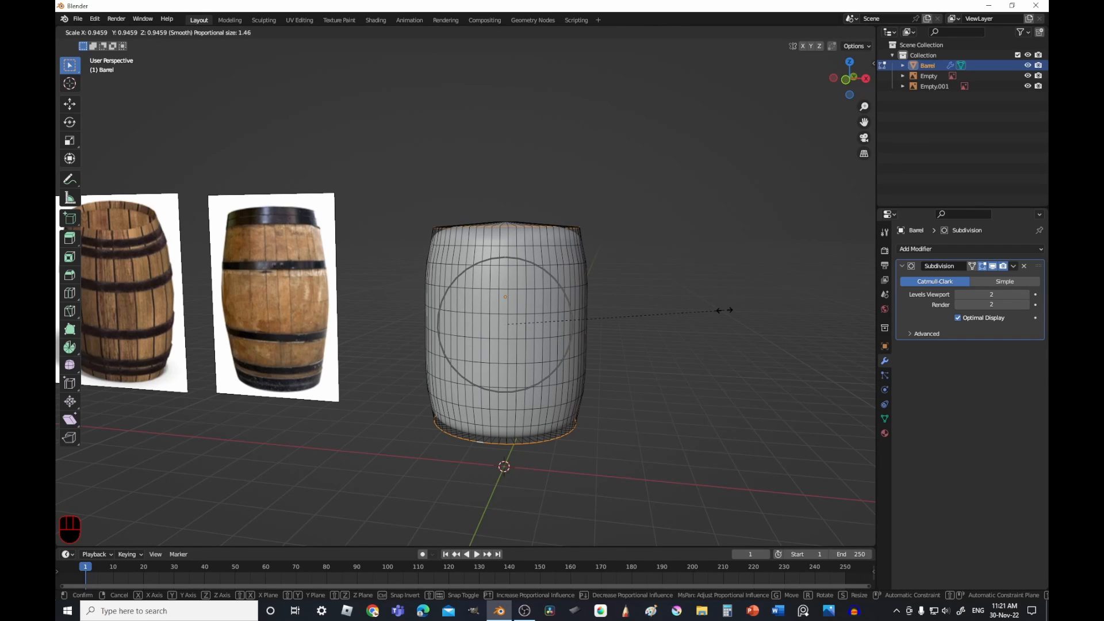
scroll(724, 310, up, 2)
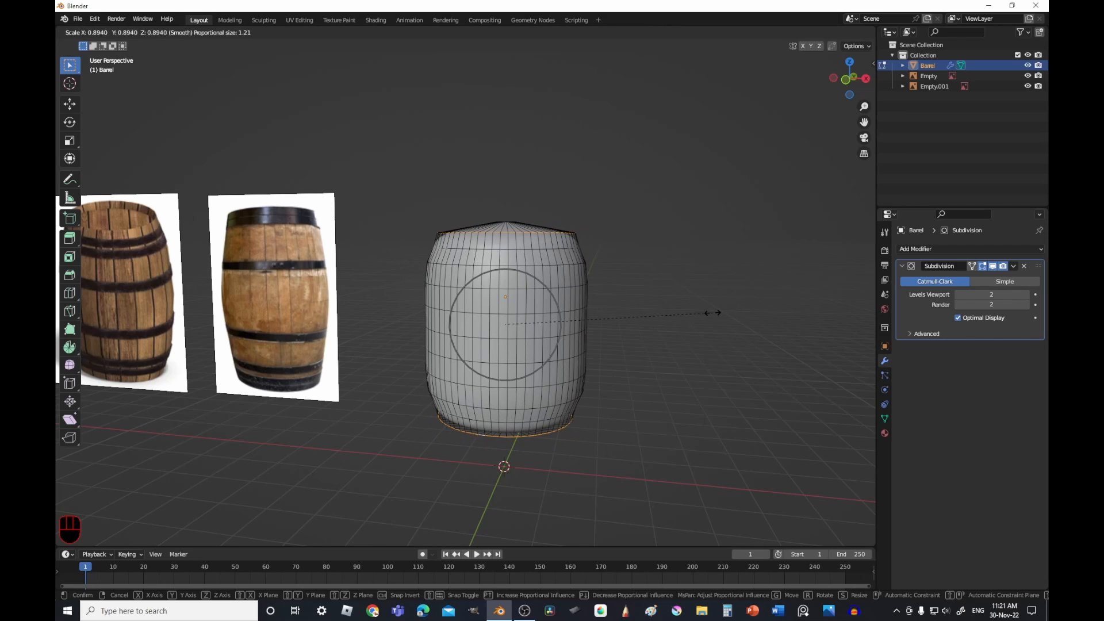
click(713, 313)
- Select the small central face of the top cap and move it about -0.287 m along Z to remove the cap's peak
middle_drag(644, 217, 571, 308)
scroll(571, 308, up, 4)
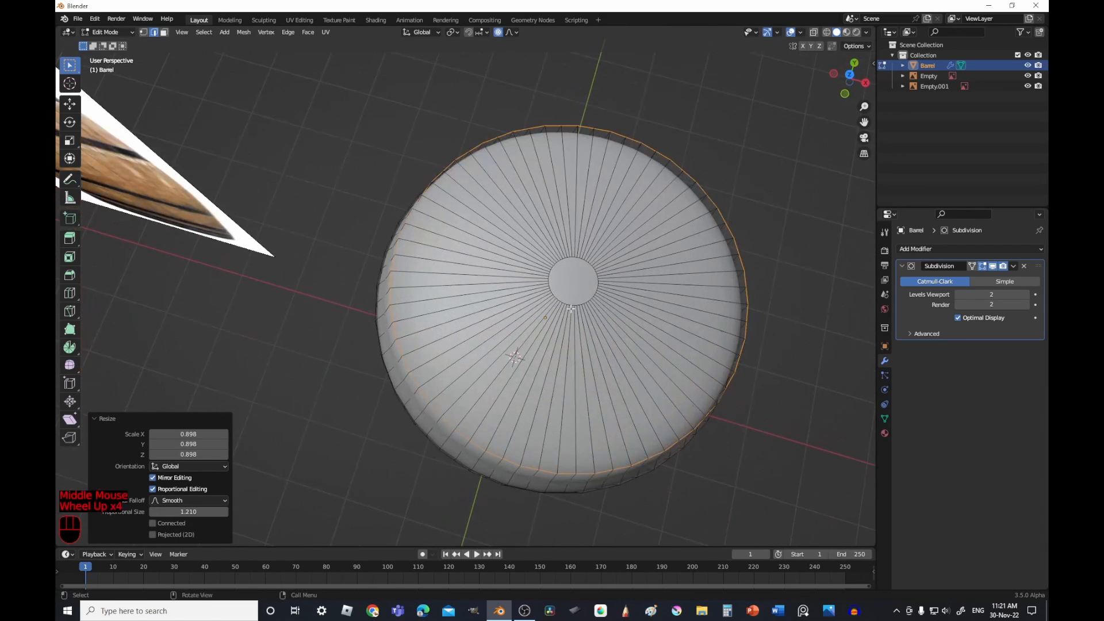
click(571, 309)
click(572, 294)
key(3)
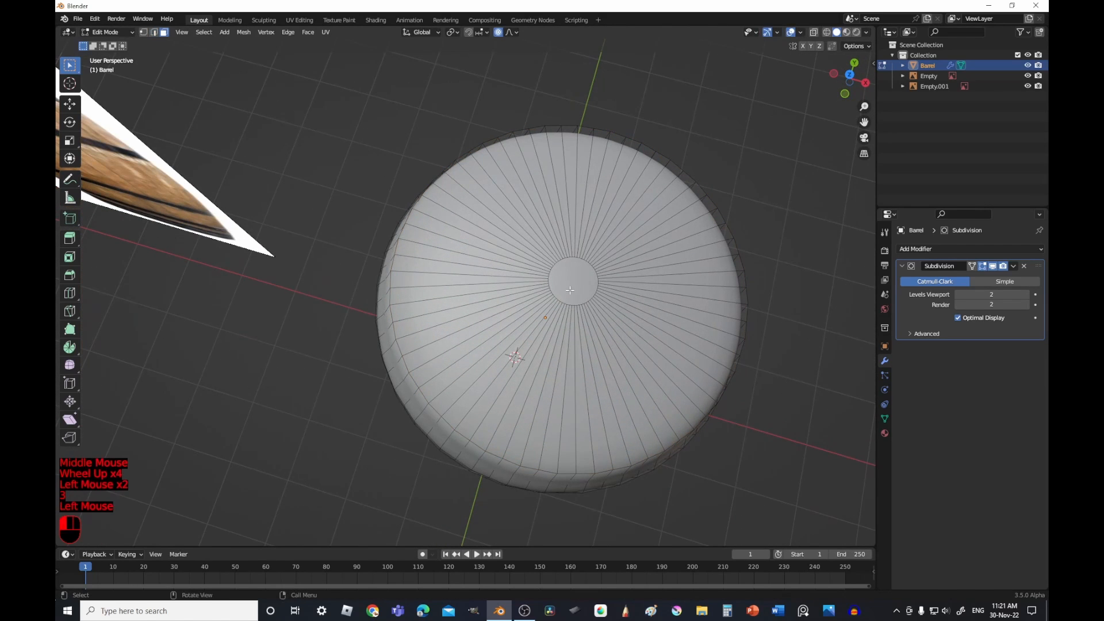
click(571, 293)
middle_drag(571, 293, 589, 248)
key(g)
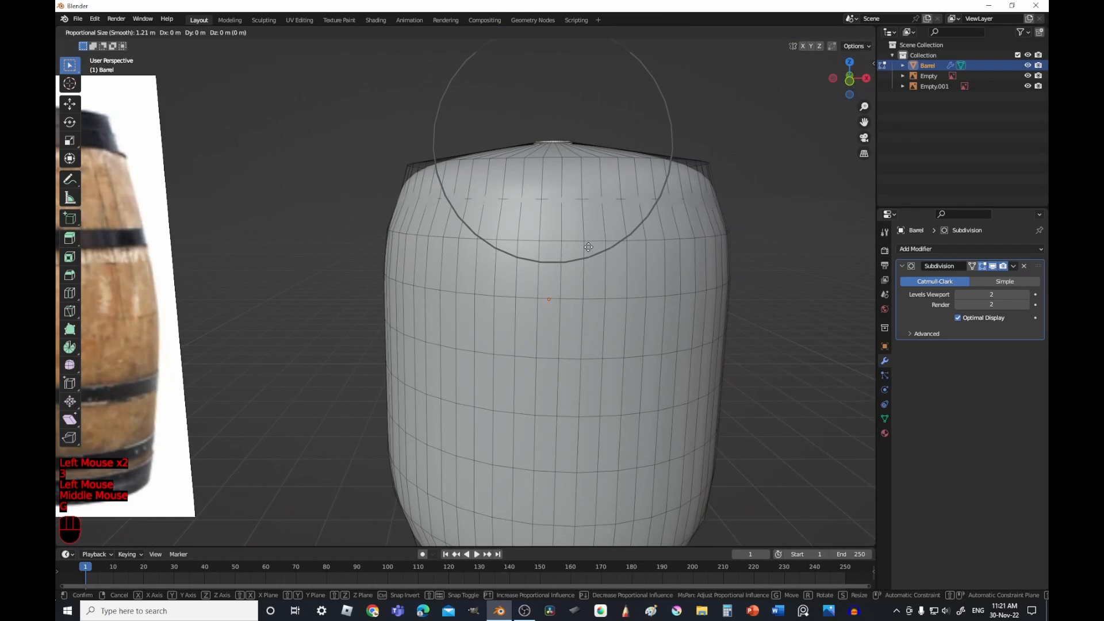
click(590, 276)
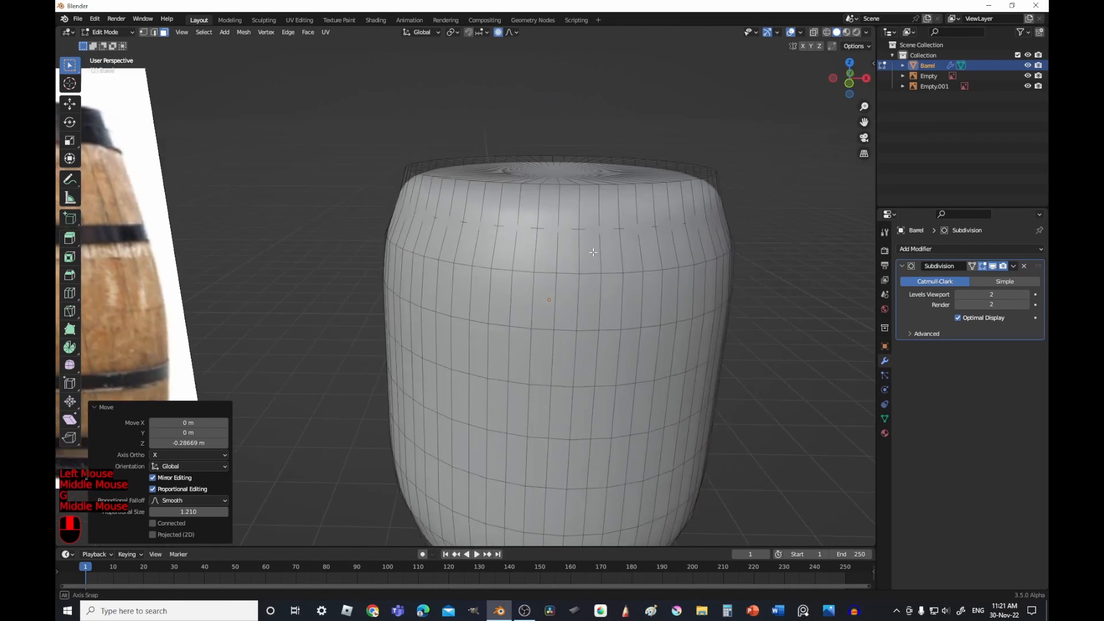
- Raise the top cap's central face slightly along Z and review the barrel in Object Mode
middle_drag(590, 276, 589, 266)
key(g)
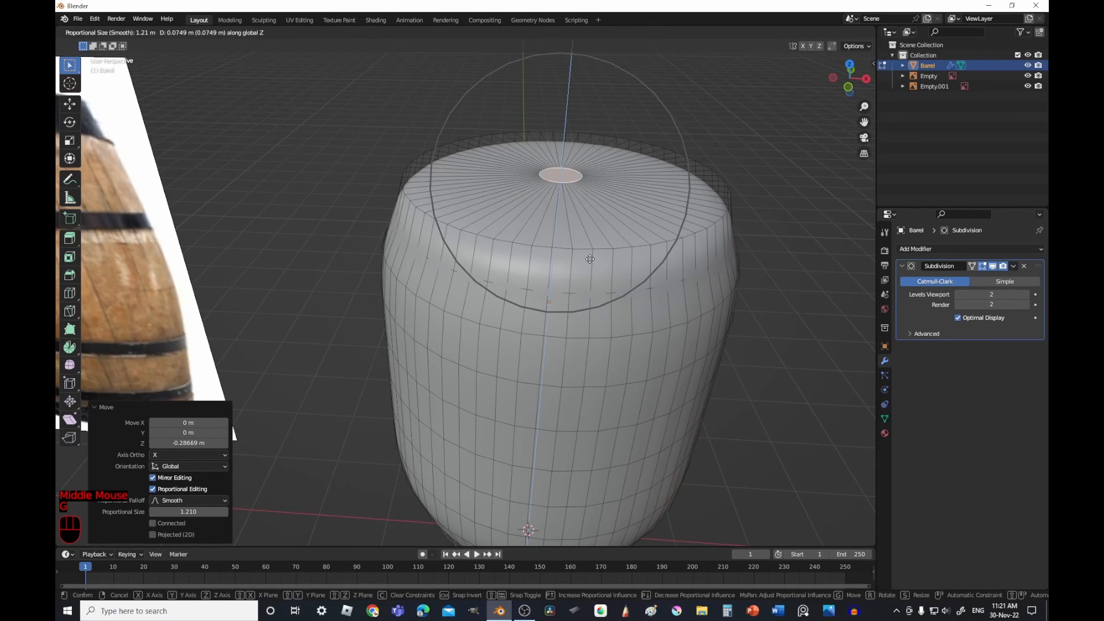
click(589, 266)
key(Tab)
scroll(591, 315, down, 2)
middle_drag(591, 315, 592, 247)
- Select the bottom cap's small central face, move it slightly upward, and check the barrel in Object Mode
key(Tab)
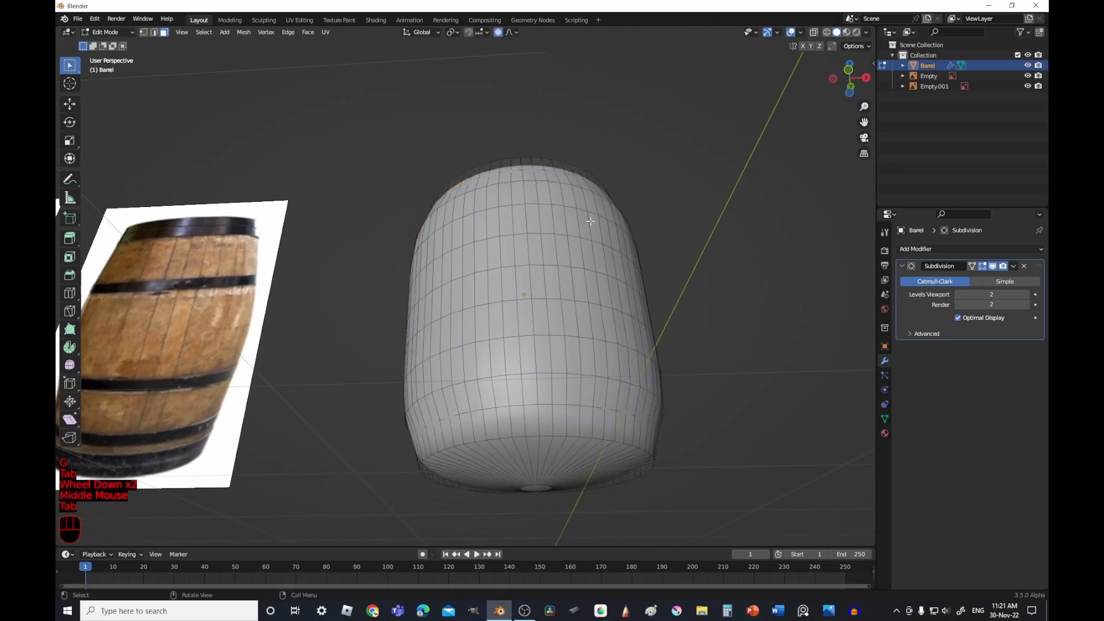
double_click(537, 489)
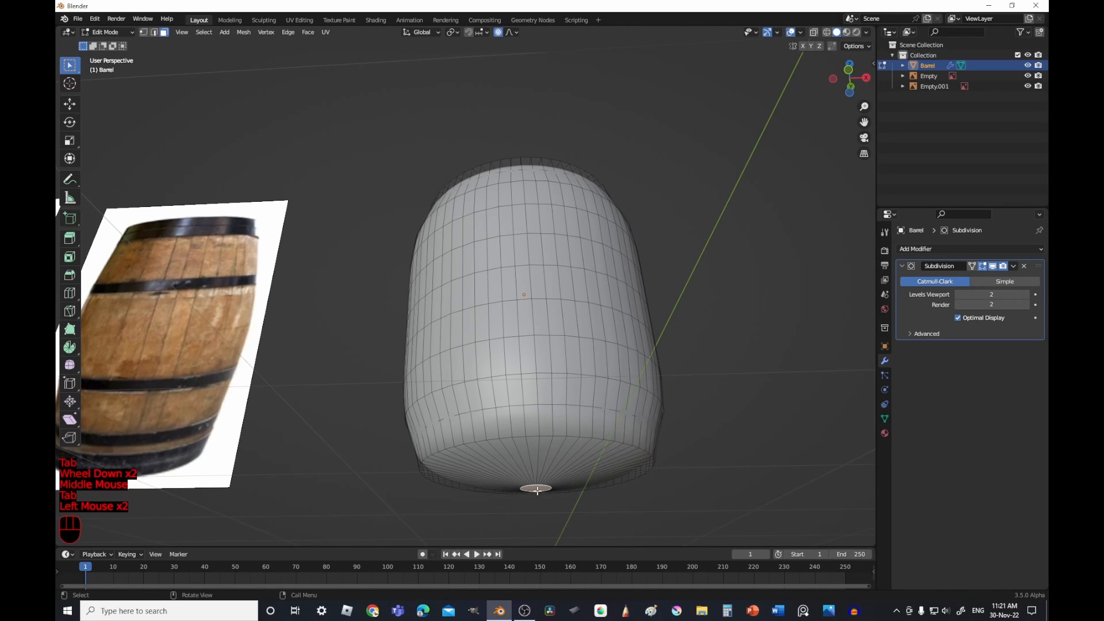
key(g)
click(538, 482)
middle_drag(631, 299, 670, 346)
key(Tab)
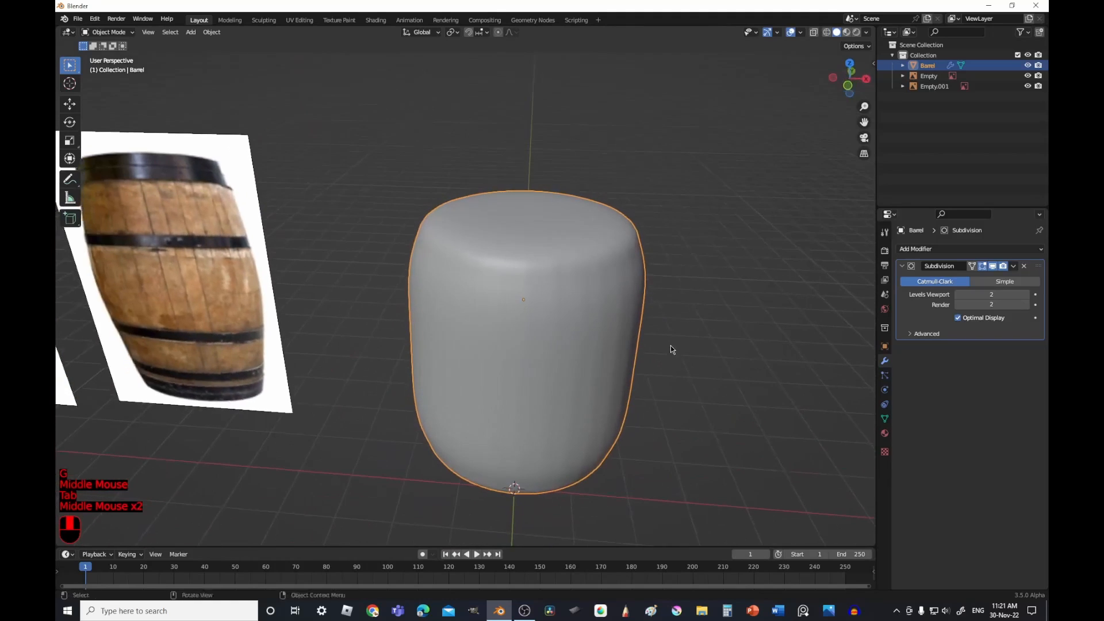
- Try a viewport subdivision level of 1, return it to 2, and compare the barrel's shape with the reference images
click(960, 298)
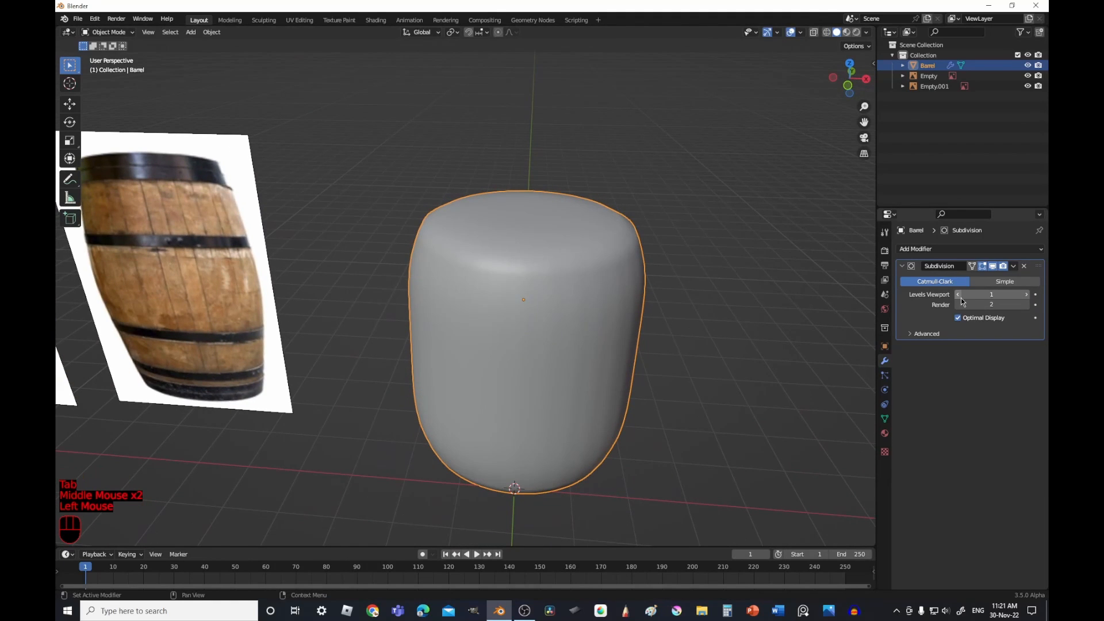
click(1027, 294)
mouse_move(712, 287)
middle_down()
mouse_move(613, 300)
mouse_move(713, 305)
middle_up()
scroll(712, 305, down, 3)
shift+middle_drag(567, 312, 571, 342)
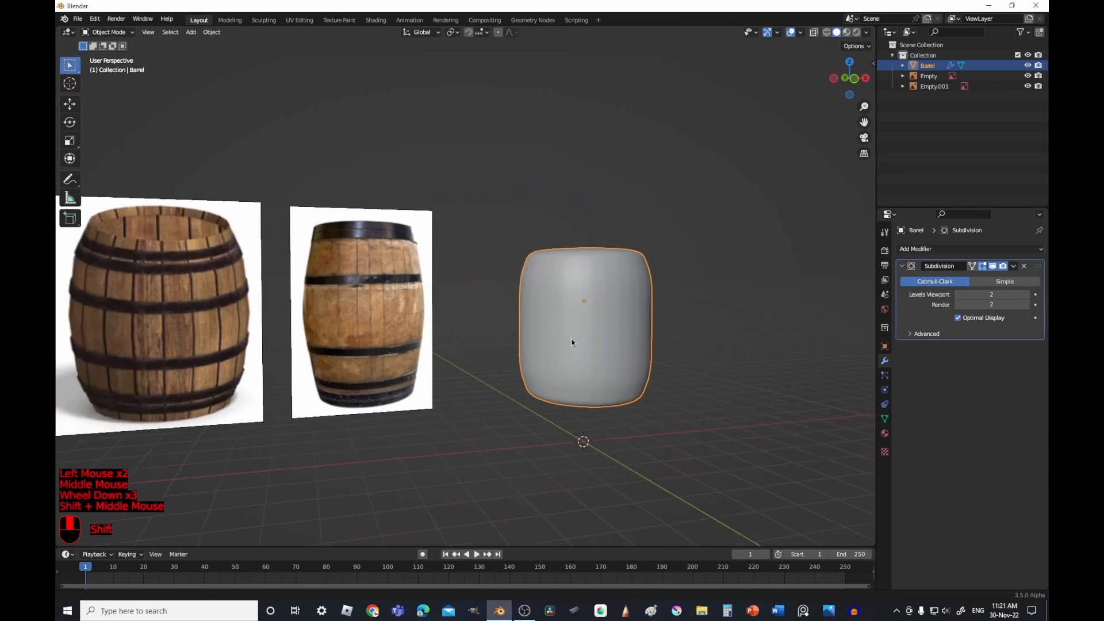
scroll(571, 344, up, 1)
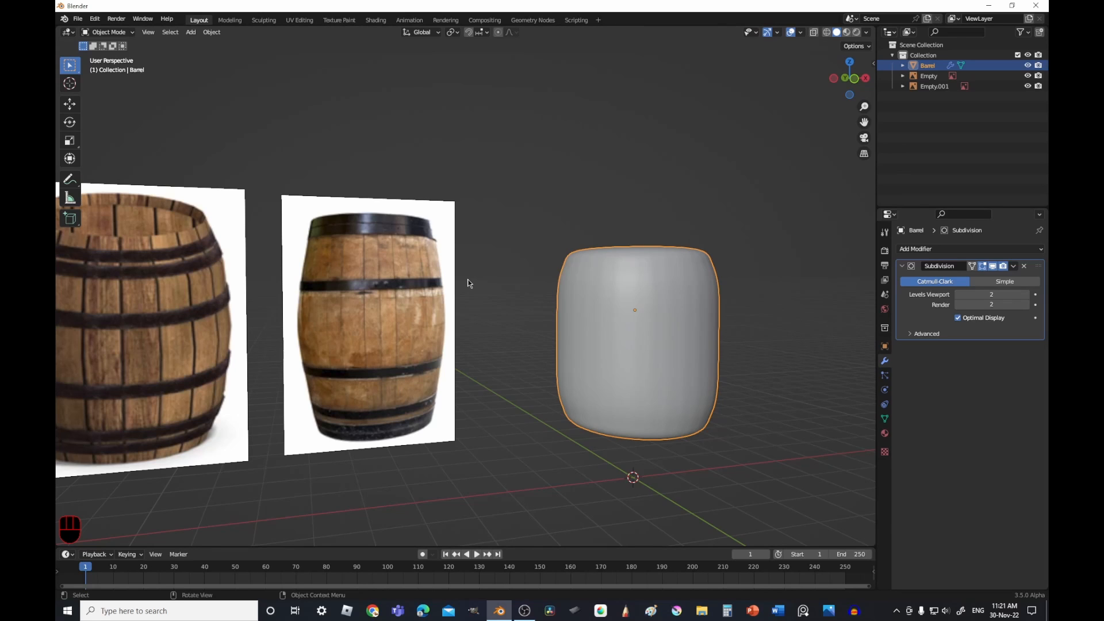
middle_drag(422, 295, 332, 289)
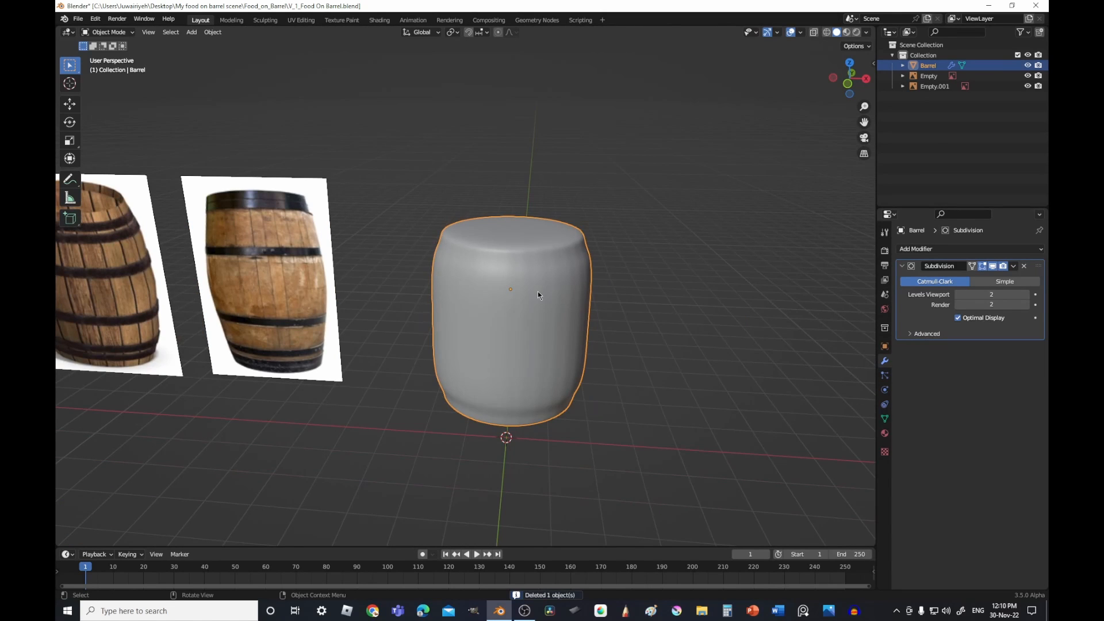
- Enter Edit Mode and frame the barrel mesh beside both reference images in front orthographic view
key(Tab)
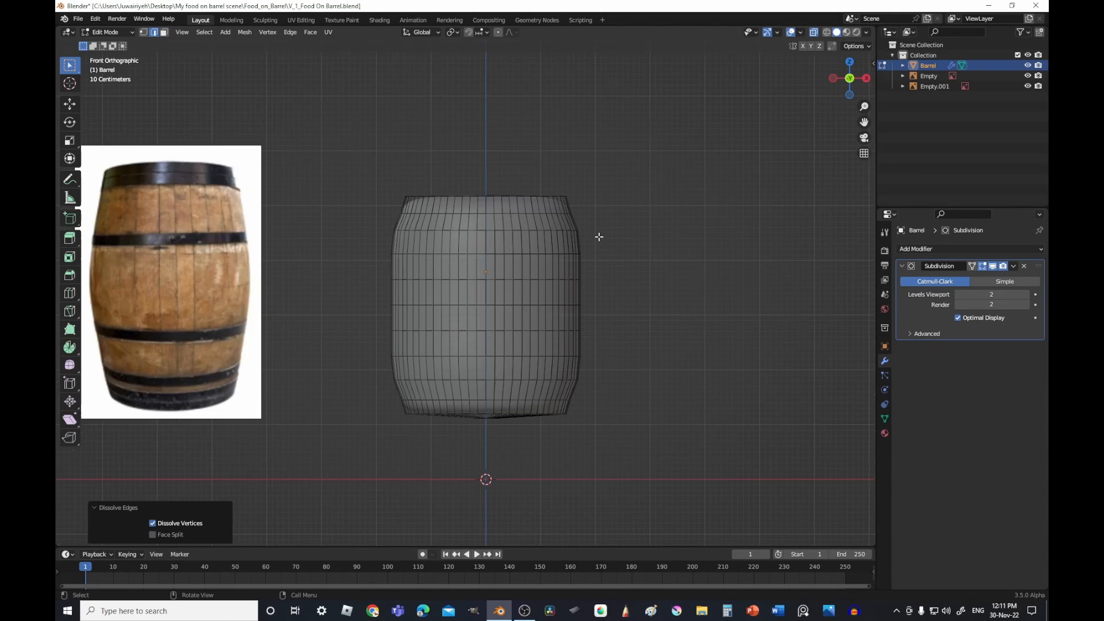
middle_drag(599, 237, 382, 286)
key(KP_1)
shift+middle_drag(309, 234, 441, 256)
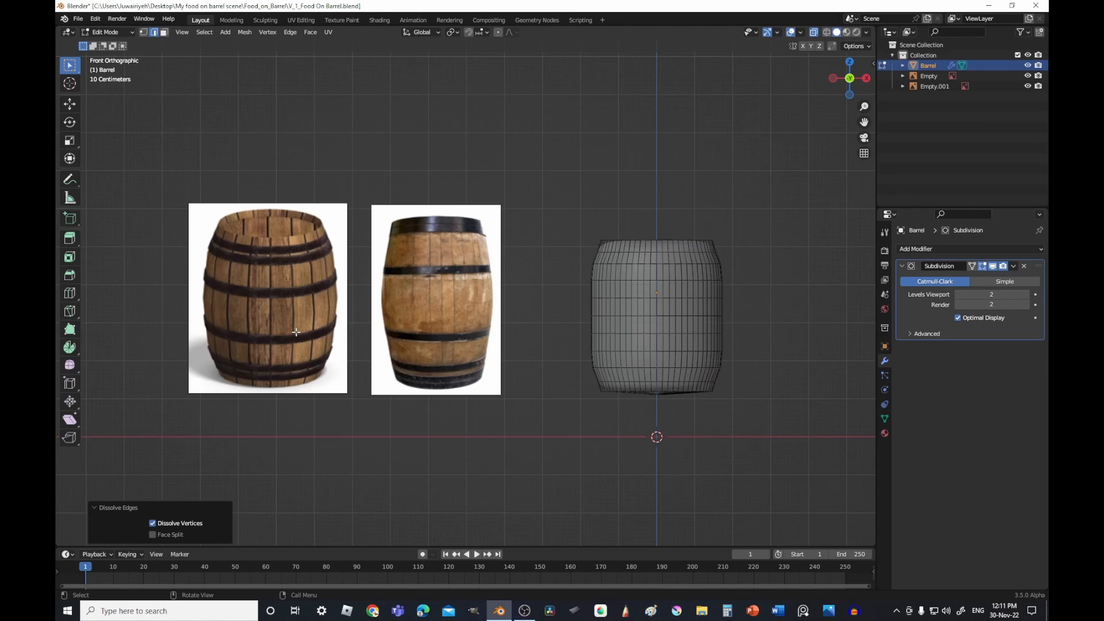
scroll(710, 270, up, 1)
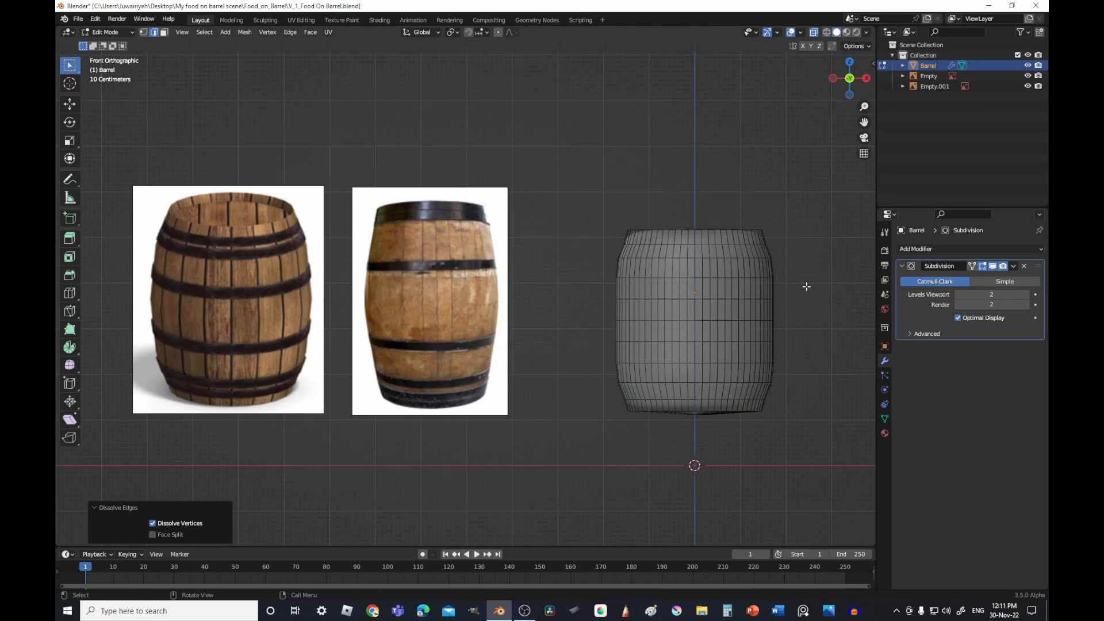
- Add one edge loop in the barrel's uppermost side section, slid toward the top rim with a factor of about -0.369
shift+middle_drag(803, 286, 581, 282)
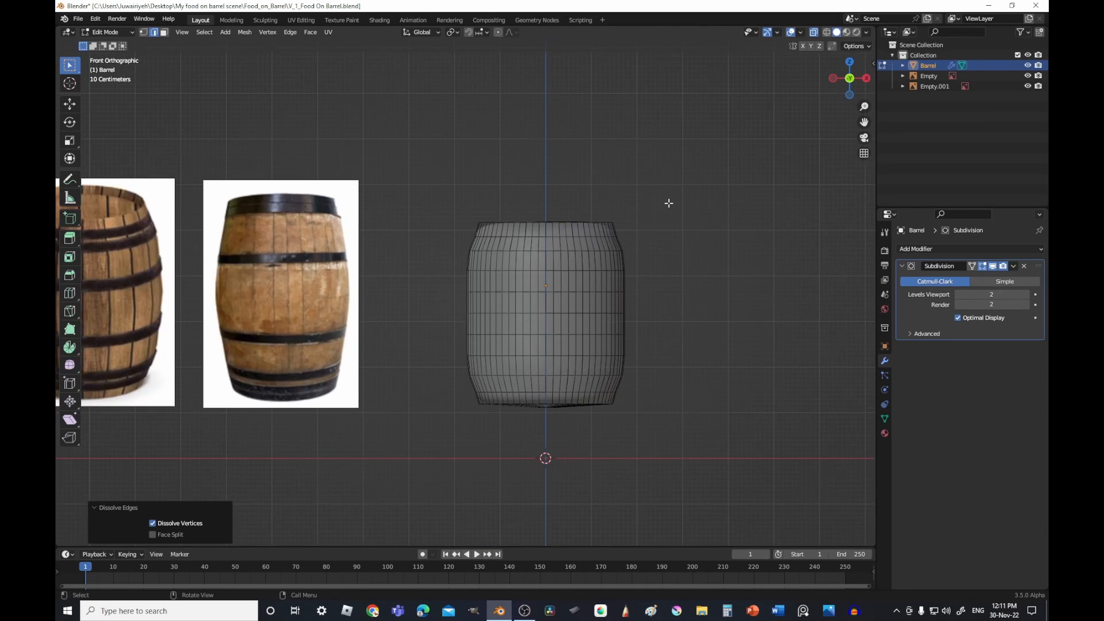
scroll(668, 202, up, 4)
scroll(603, 185, up, 2)
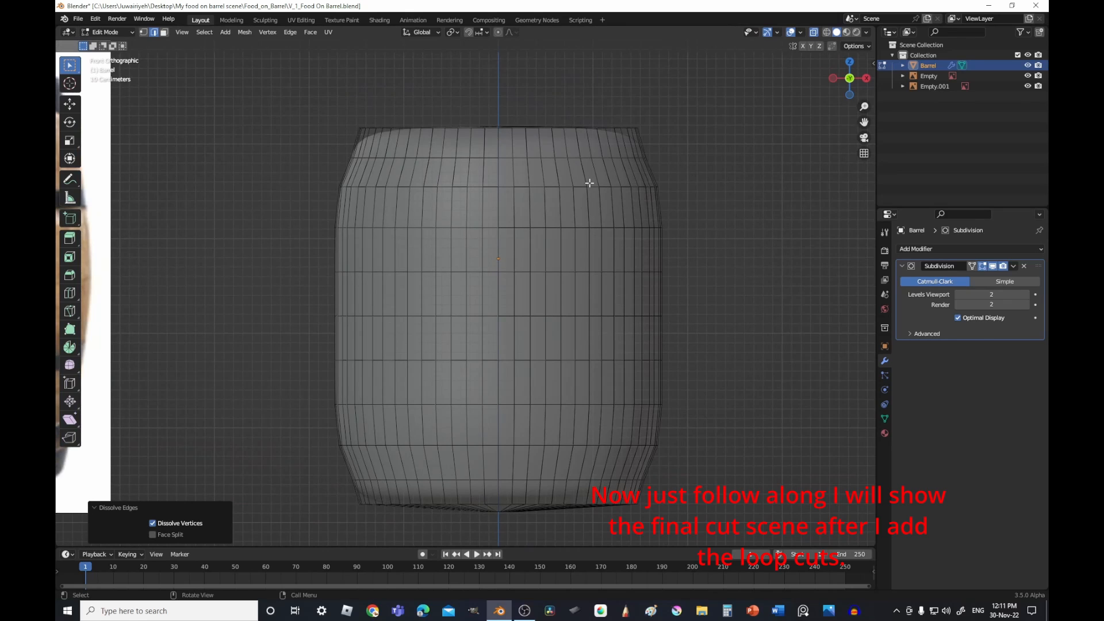
scroll(650, 190, up, 3)
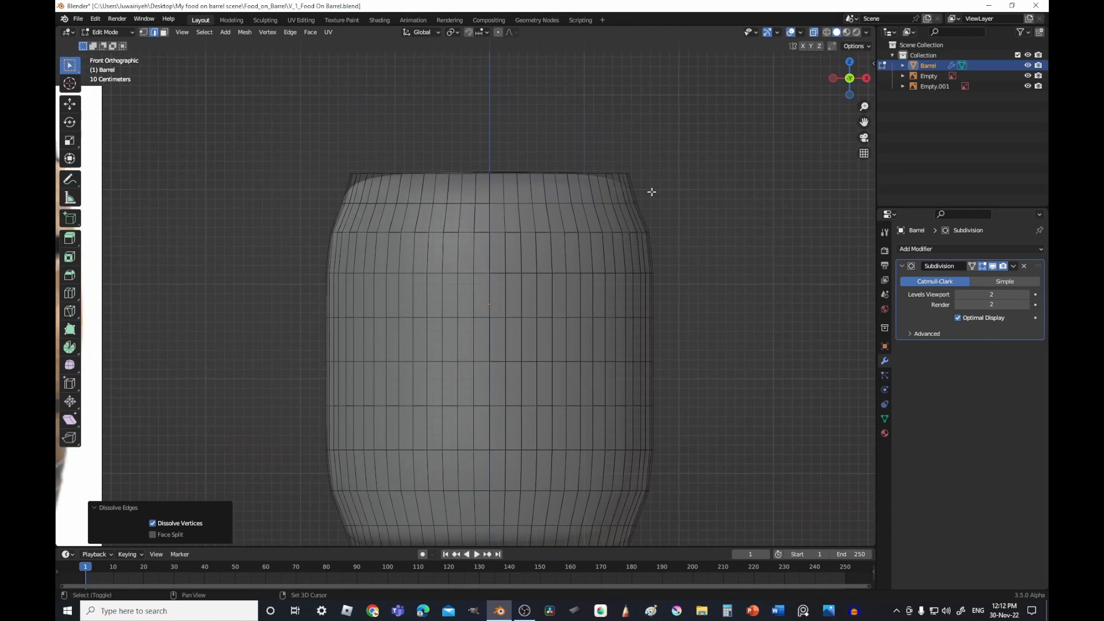
scroll(592, 272, down, 1)
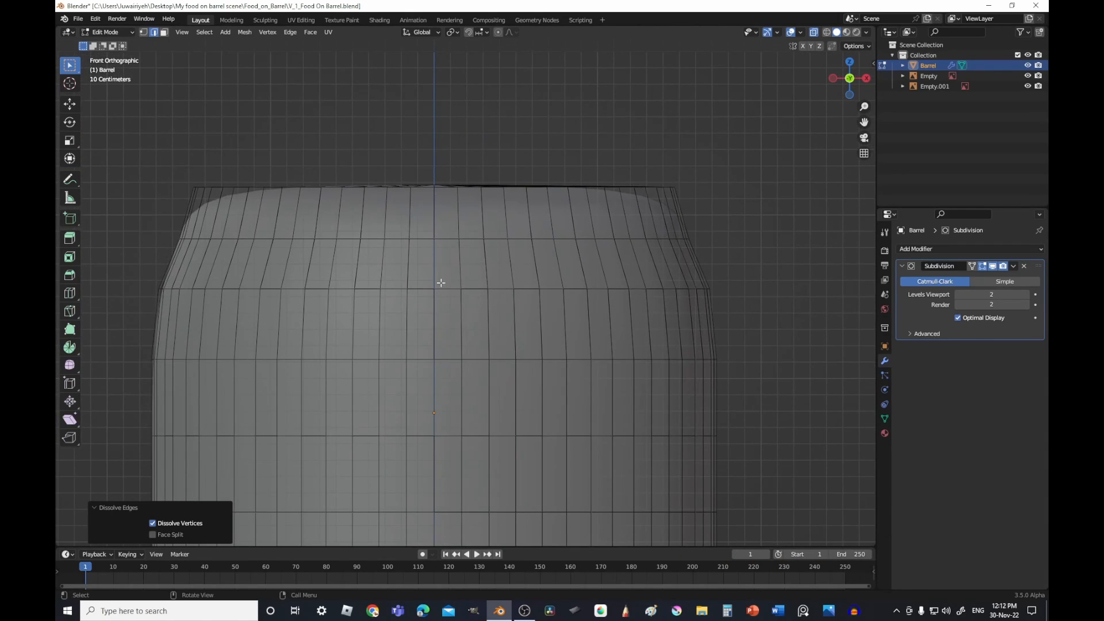
key(ctrl+r)
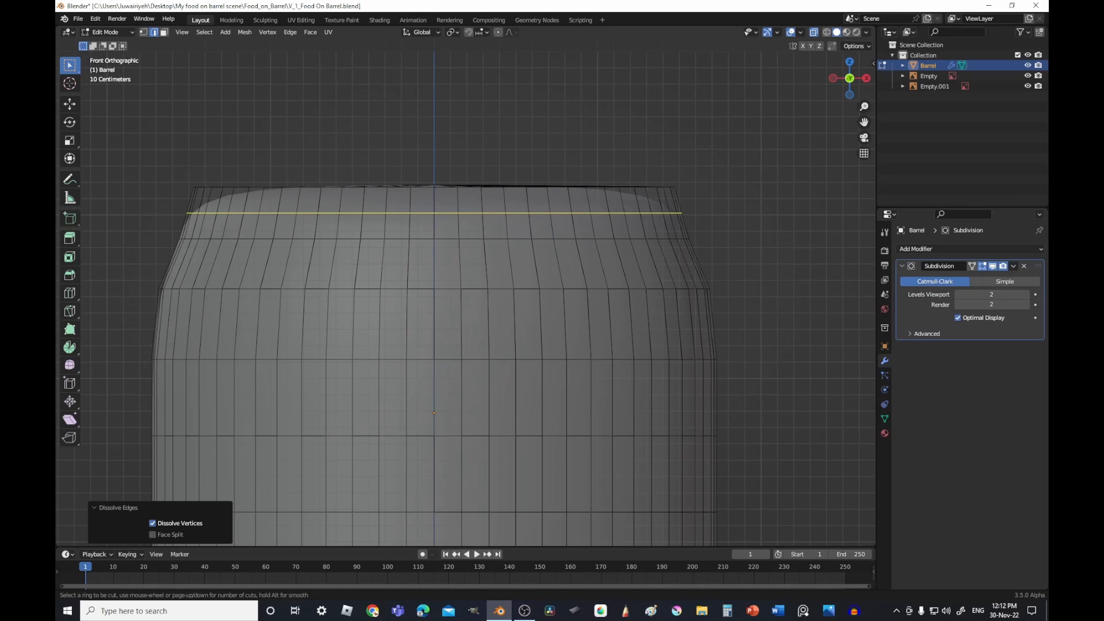
click(690, 219)
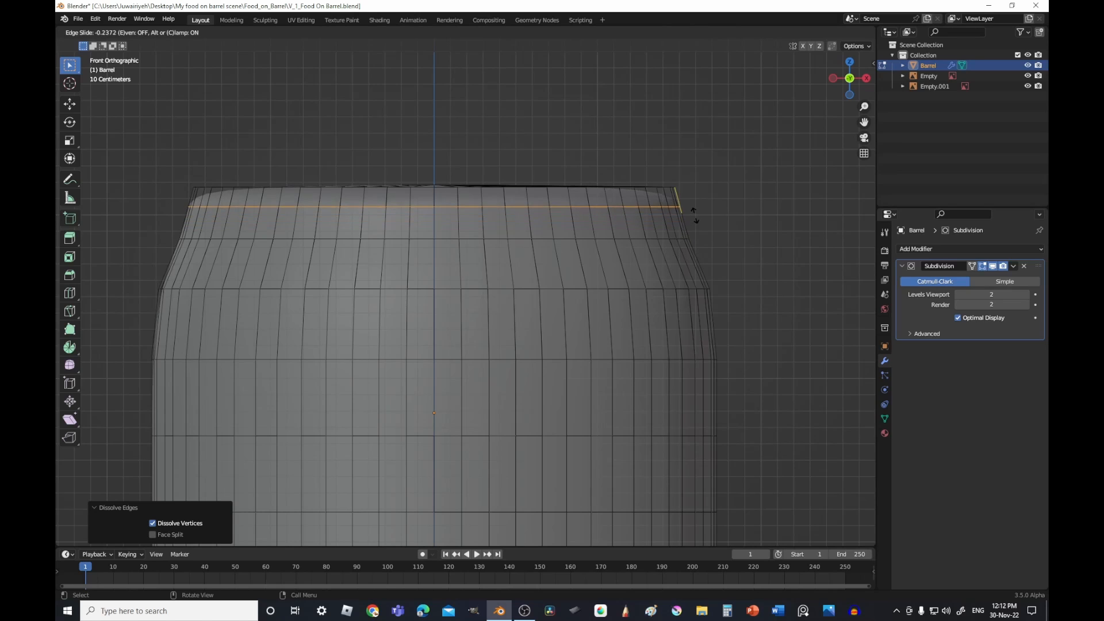
click(695, 211)
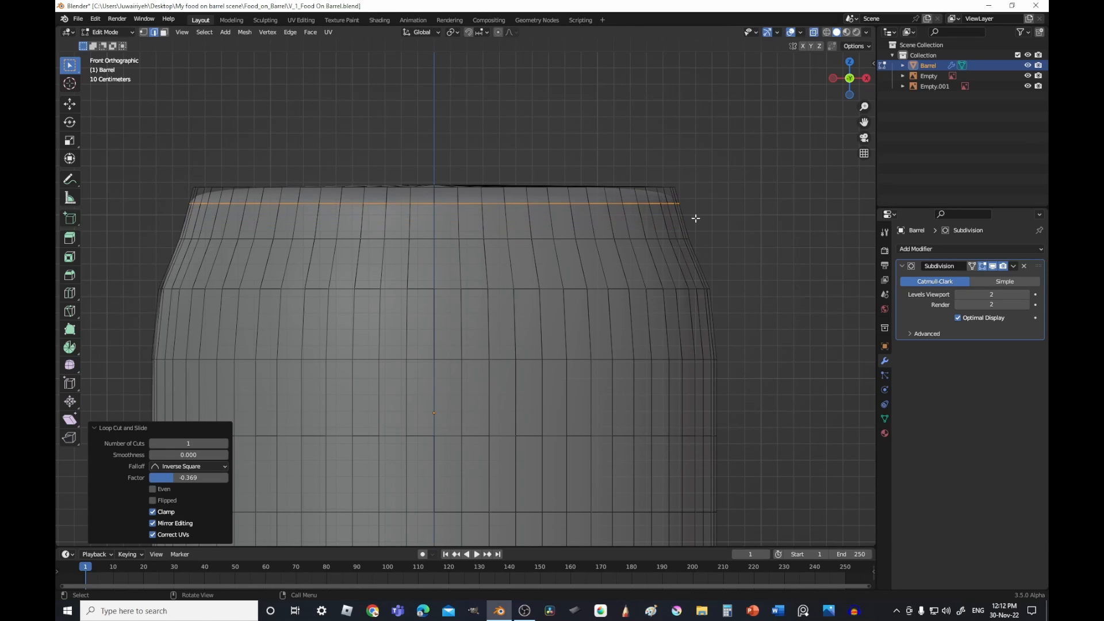
- Add an edge loop near the lower edge of the top section, factor about 0.669, and a centered loop in the section below
key(ctrl+r)
click(690, 220)
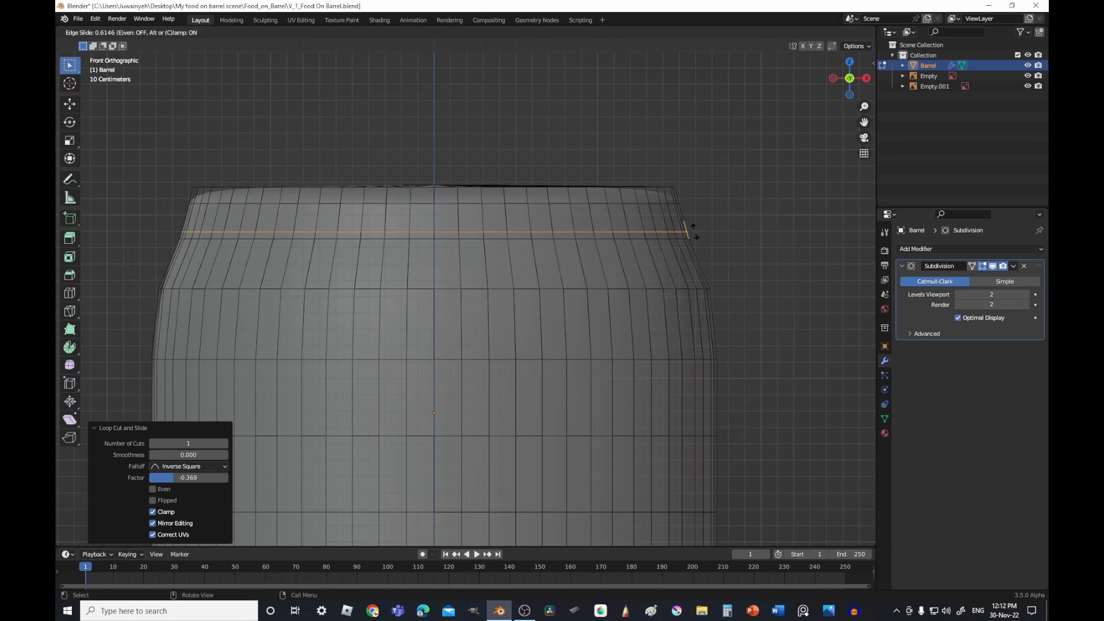
click(692, 231)
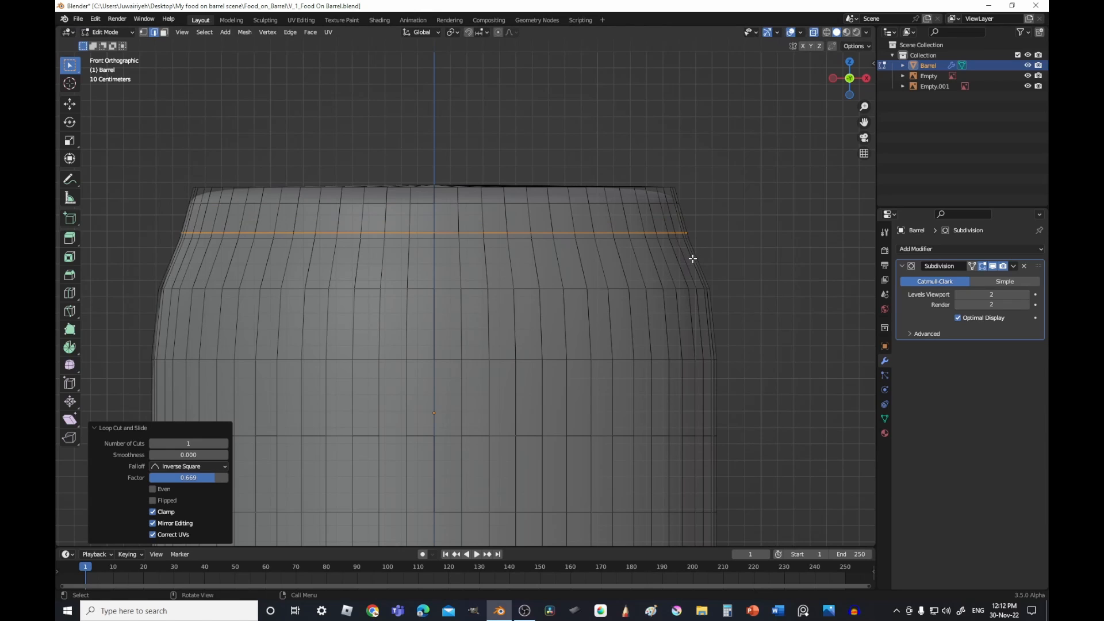
key(ctrl+r)
click(692, 260)
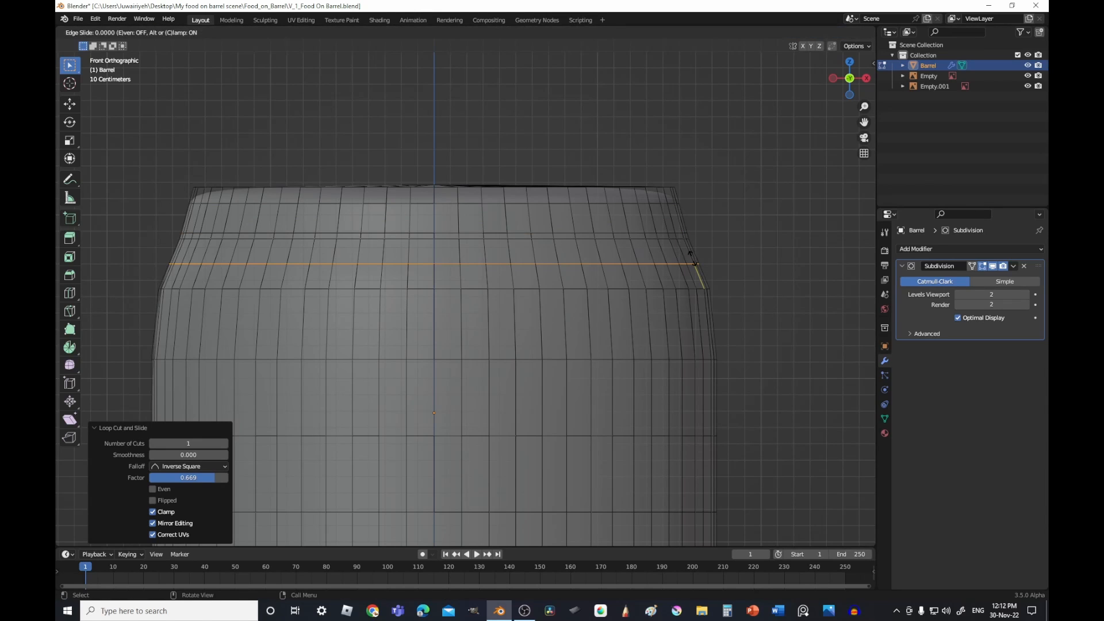
right_click(692, 258)
click(724, 188)
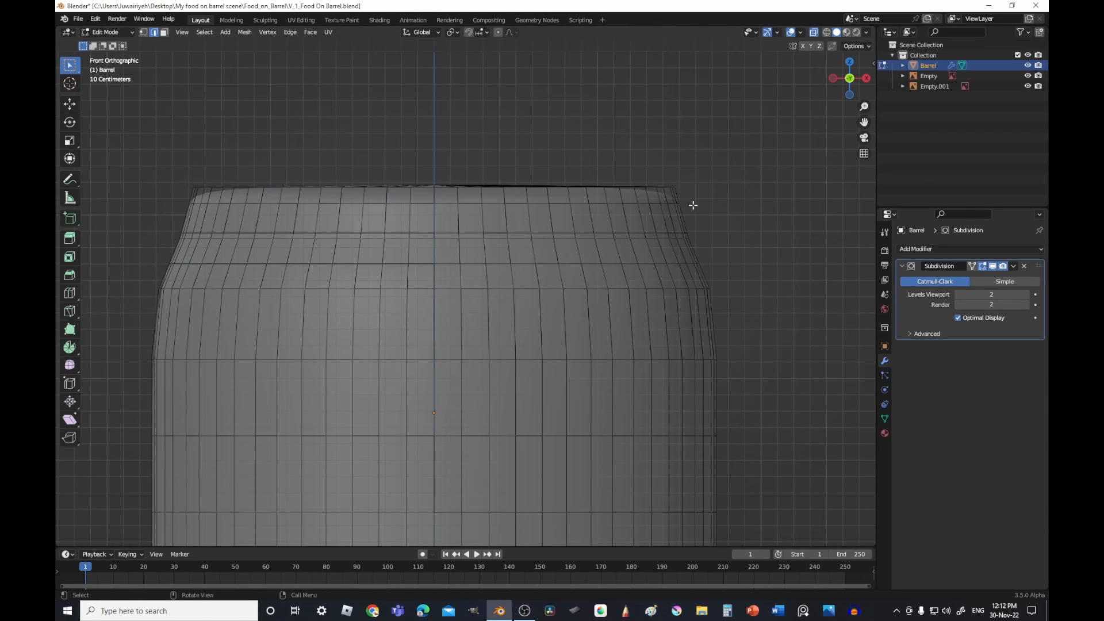
key(3)
alt+click(662, 217)
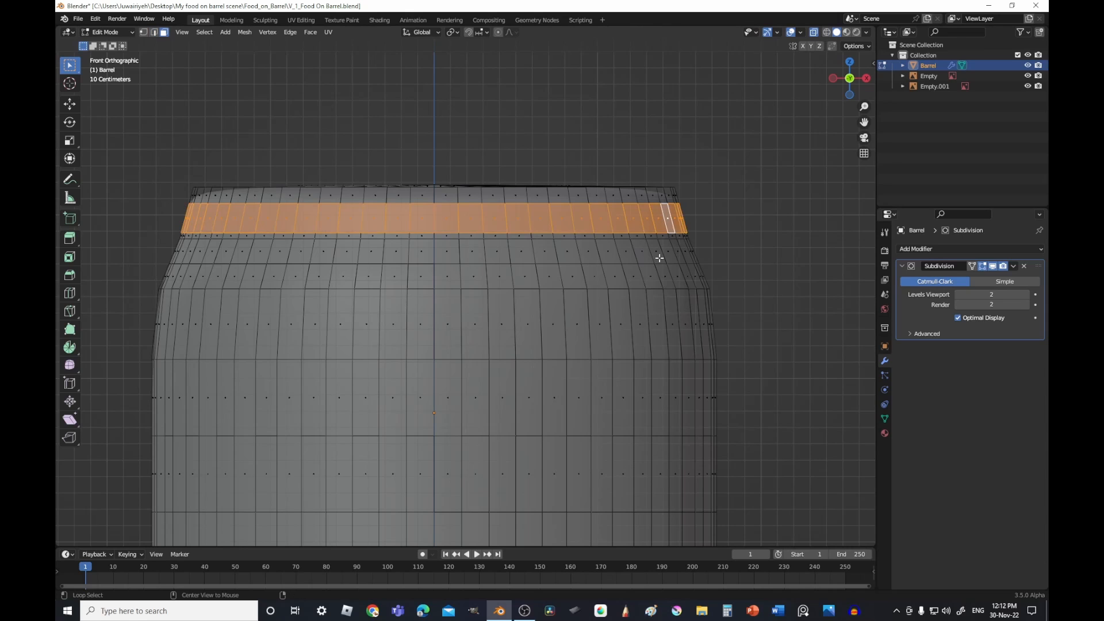
alt+click(661, 256)
alt+shift+click(576, 229)
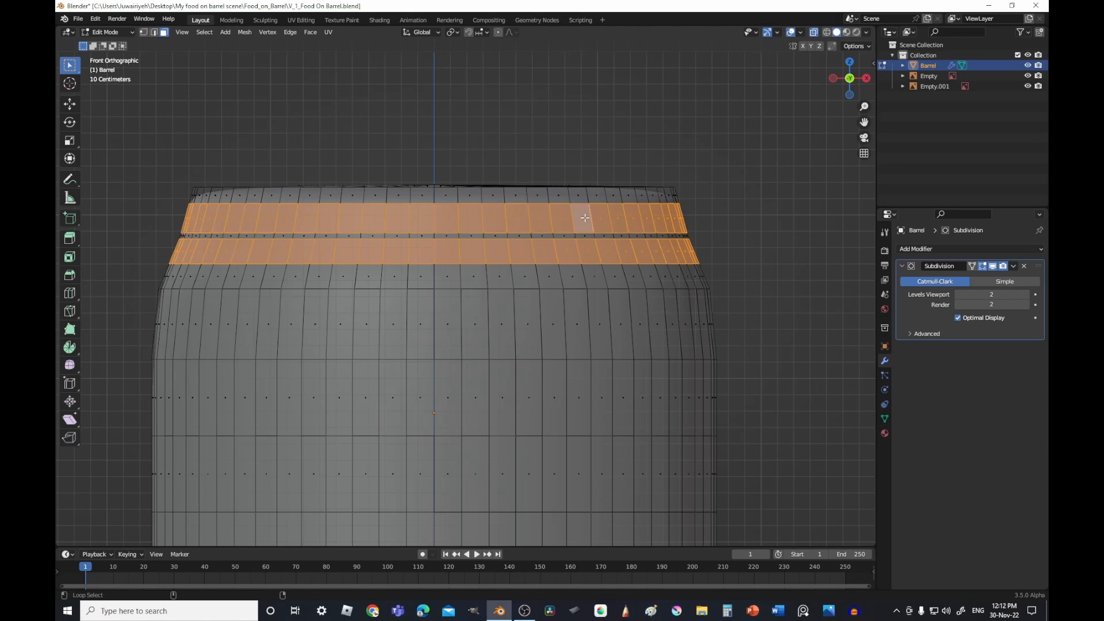
click(757, 295)
- Add one edge loop in the barrel's lowest side section, slid toward the bottom rim with a factor of about 0.459
shift+middle_drag(549, 430, 577, 187)
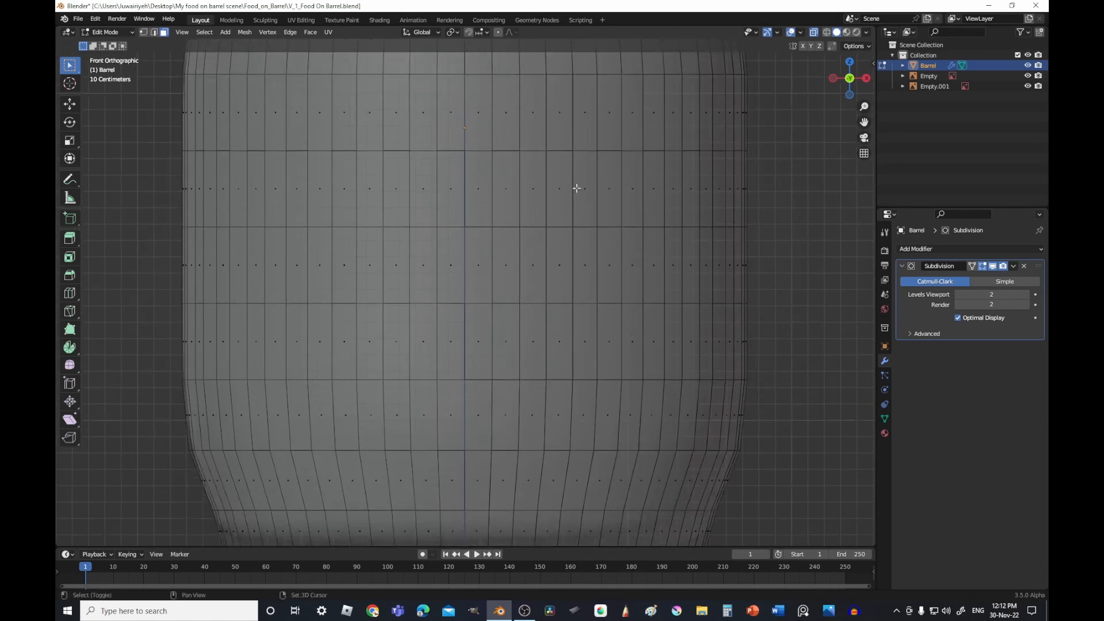
shift+middle_drag(576, 455, 578, 282)
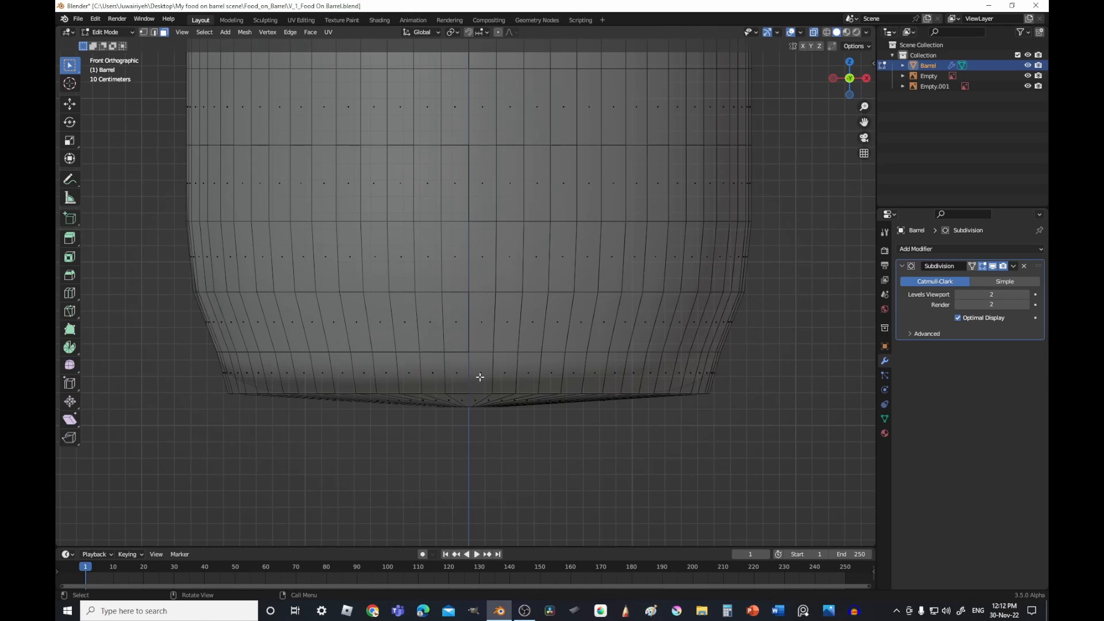
key(ctrl+r)
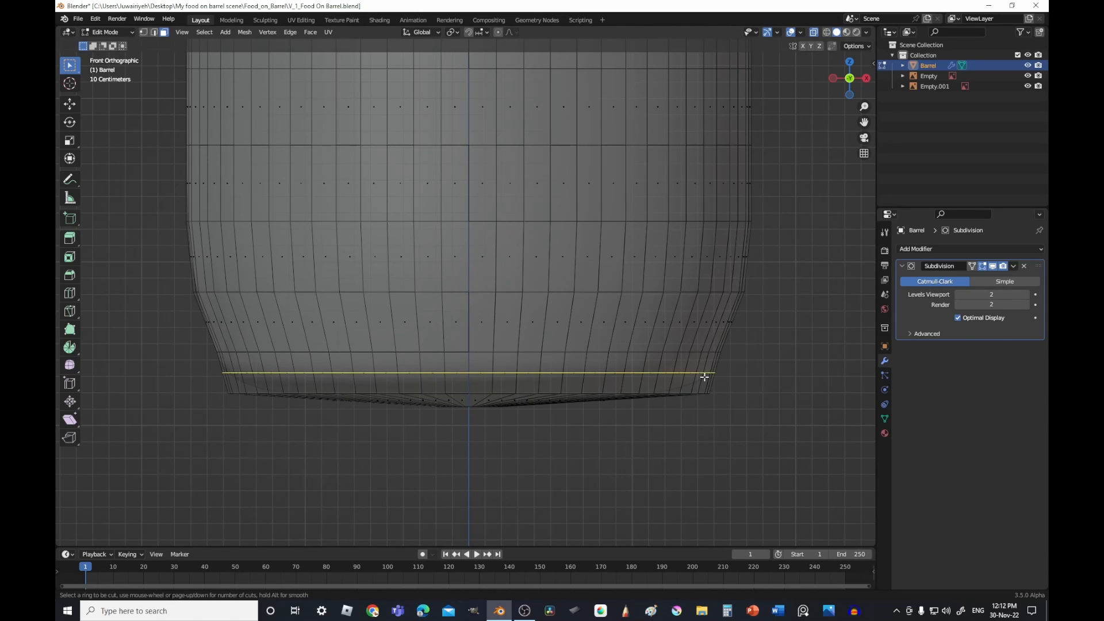
click(714, 373)
click(715, 380)
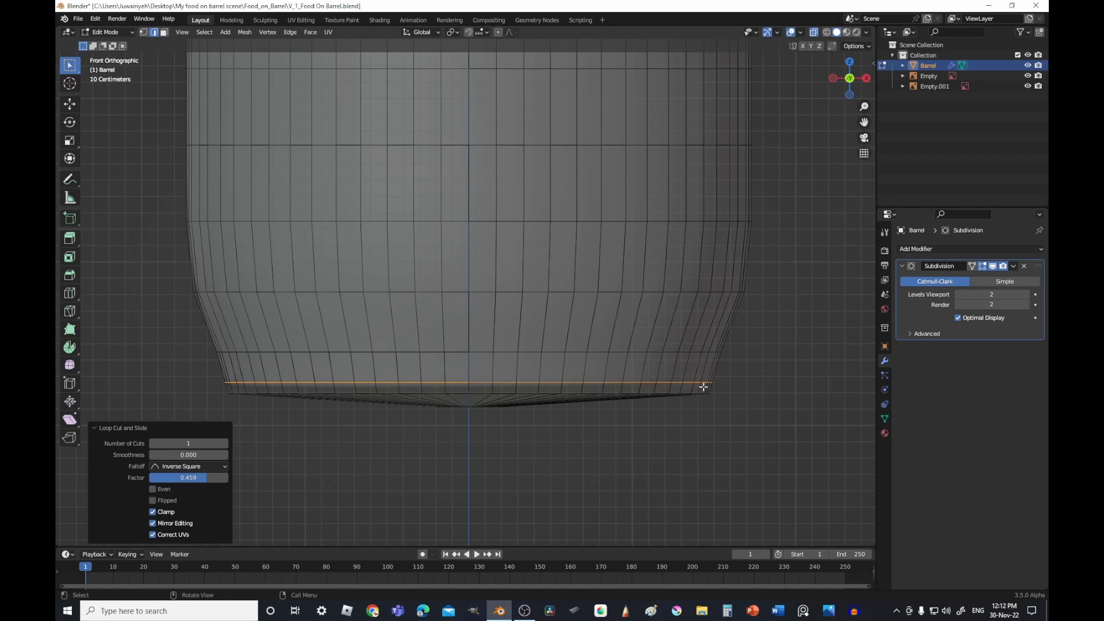
- Add an edge loop near the upper edge of the bottom section, factor about -0.578, and another near the middle of the section above
click(716, 367)
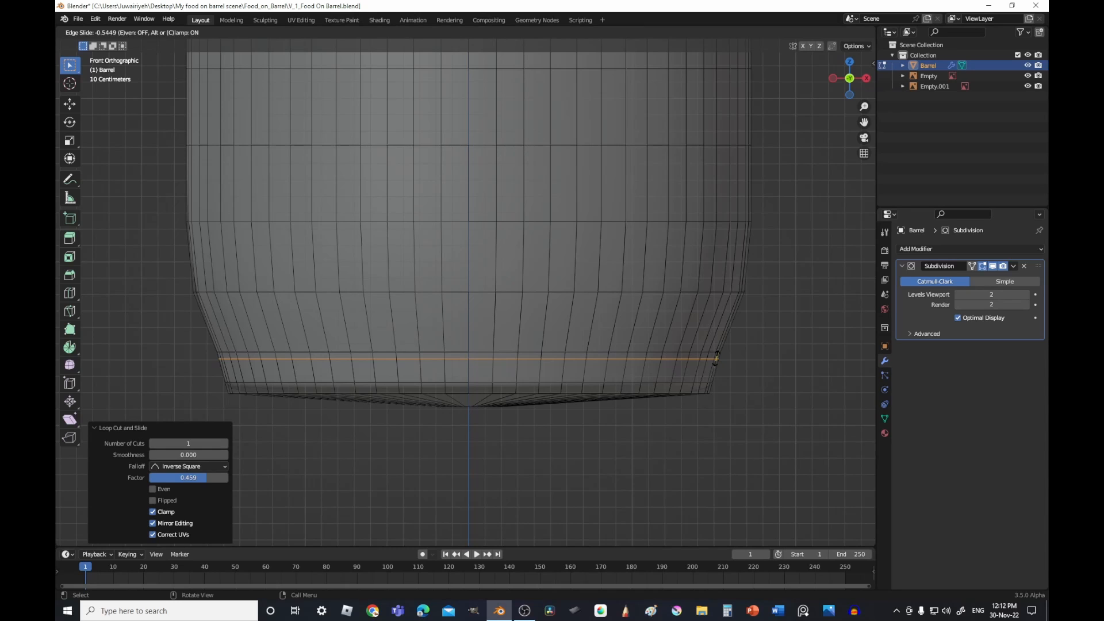
click(715, 359)
key(ctrl+r)
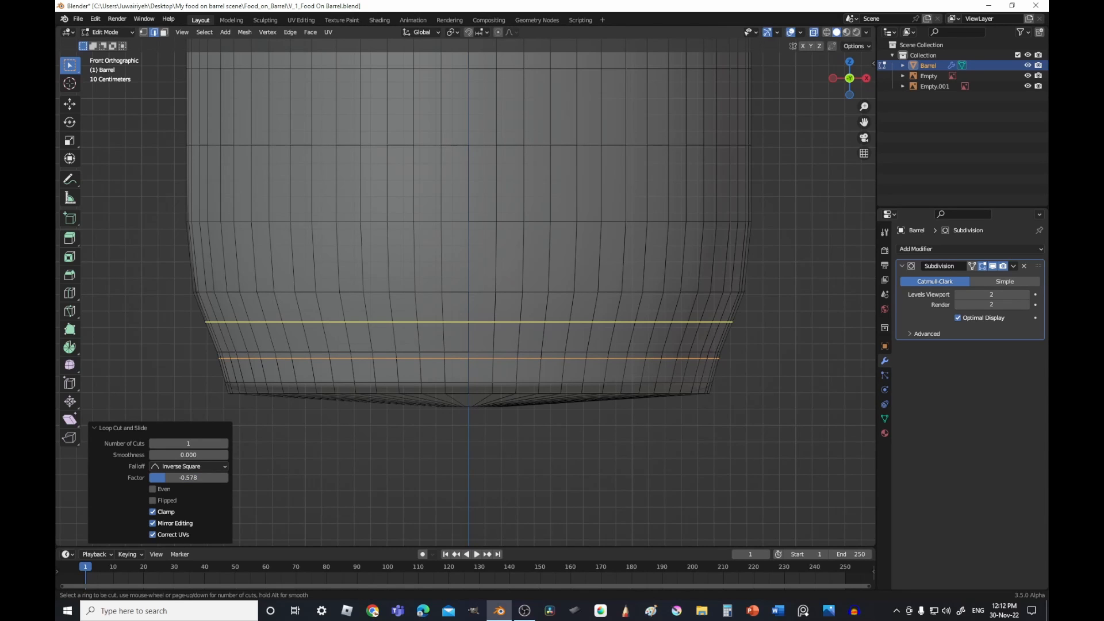
click(725, 327)
click(726, 327)
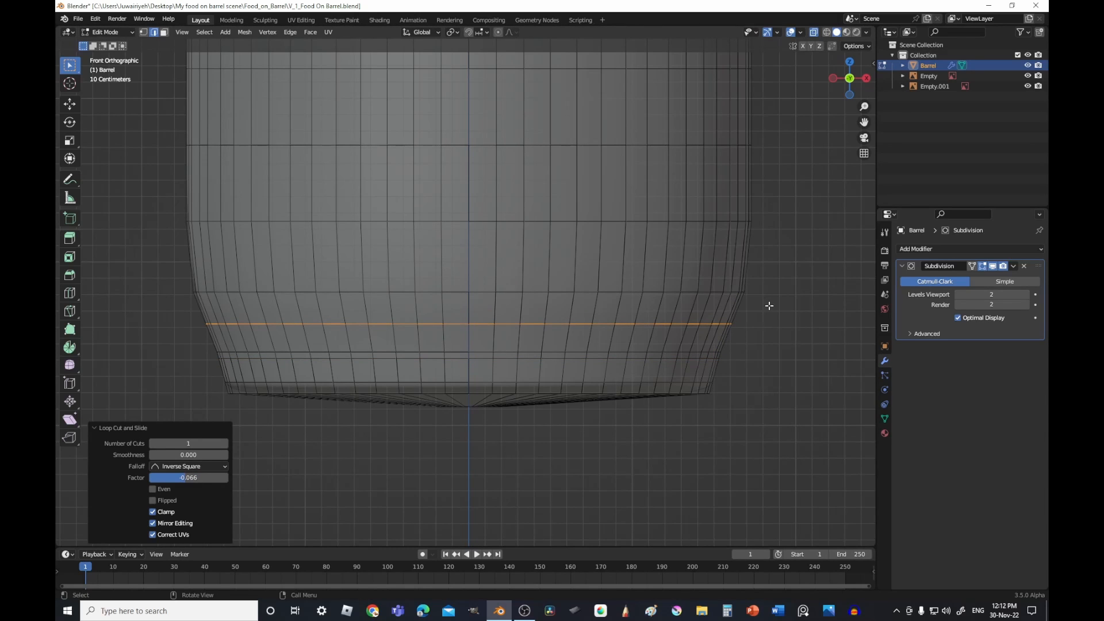
- Select the two wide face rings near the barrel's bottom and the two matching rings near its top as hoops
key(3)
click(702, 344)
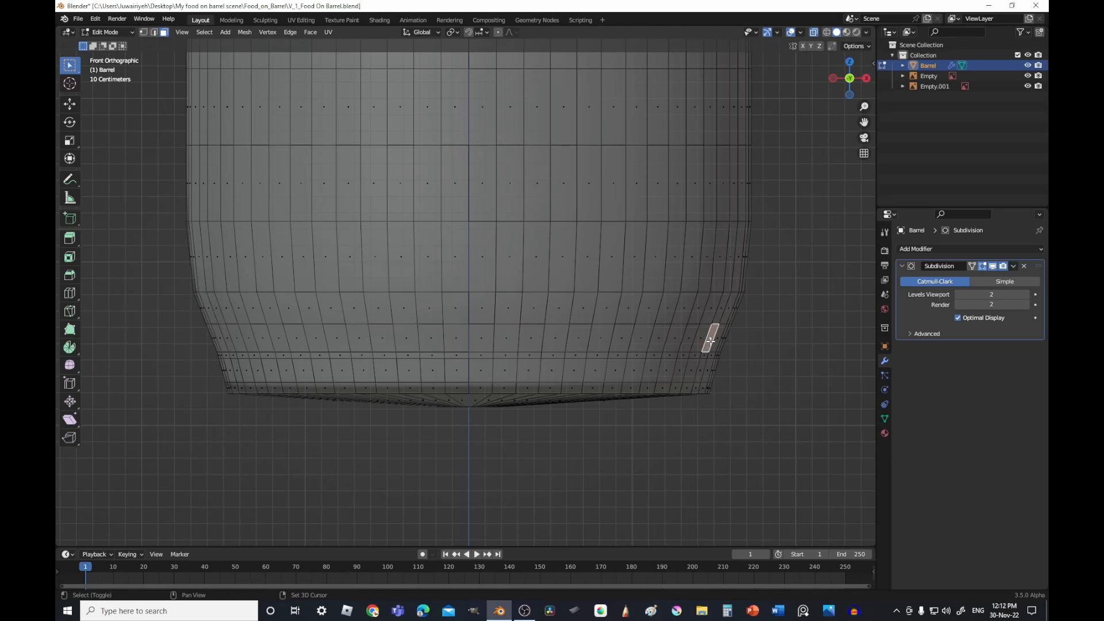
alt+click(703, 343)
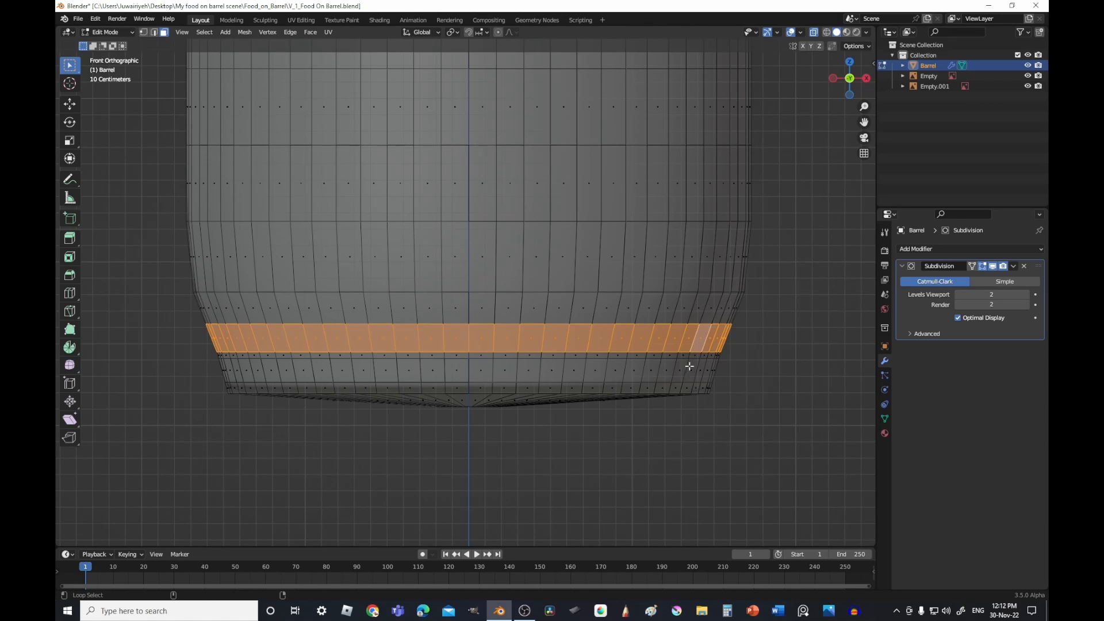
alt+shift+click(691, 371)
shift+scroll(723, 215, up, 1)
scroll(722, 216, down, 5)
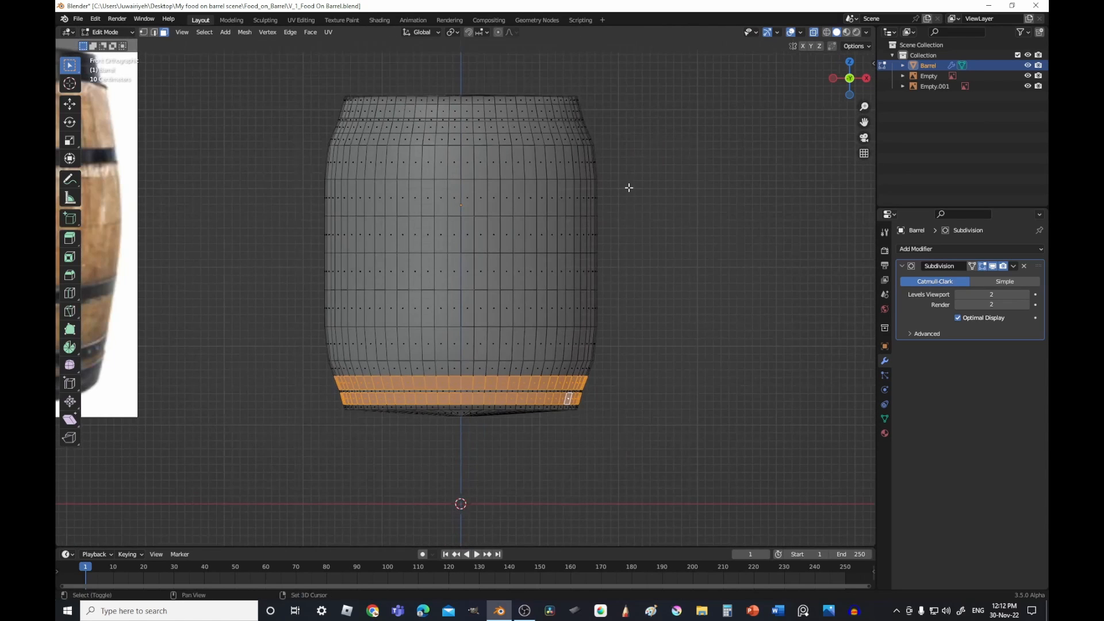
alt+shift+click(553, 115)
scroll(643, 158, down, 3)
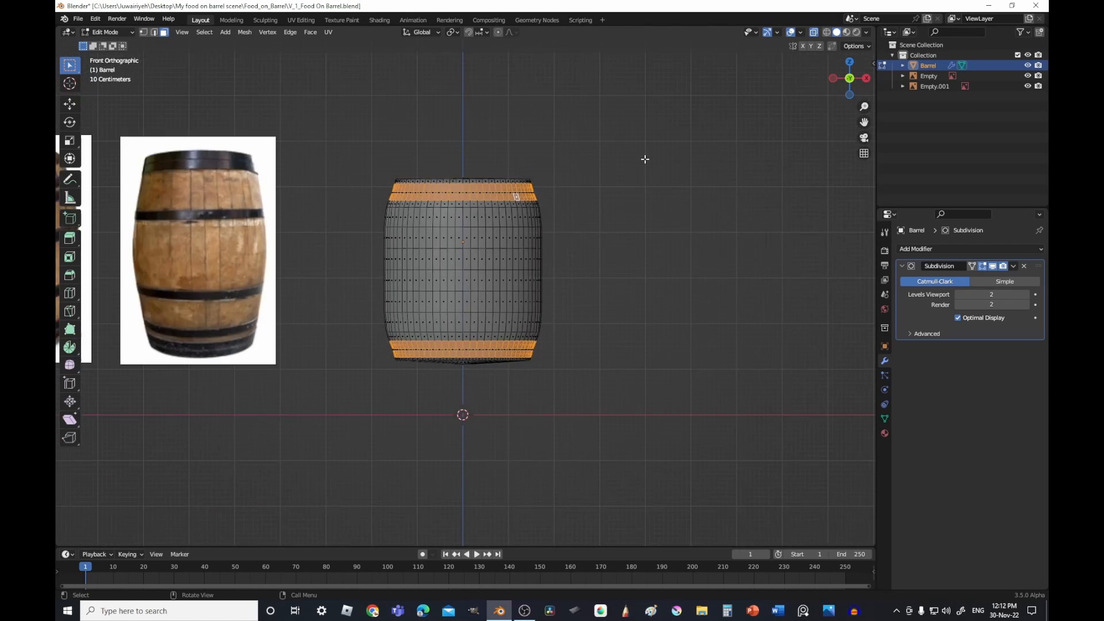
- Compare with the reference barrels and add two middle face rings, spaced one ring apart, to the hoop selection
scroll(644, 159, up, 6)
shift+middle_drag(645, 181, 630, 213)
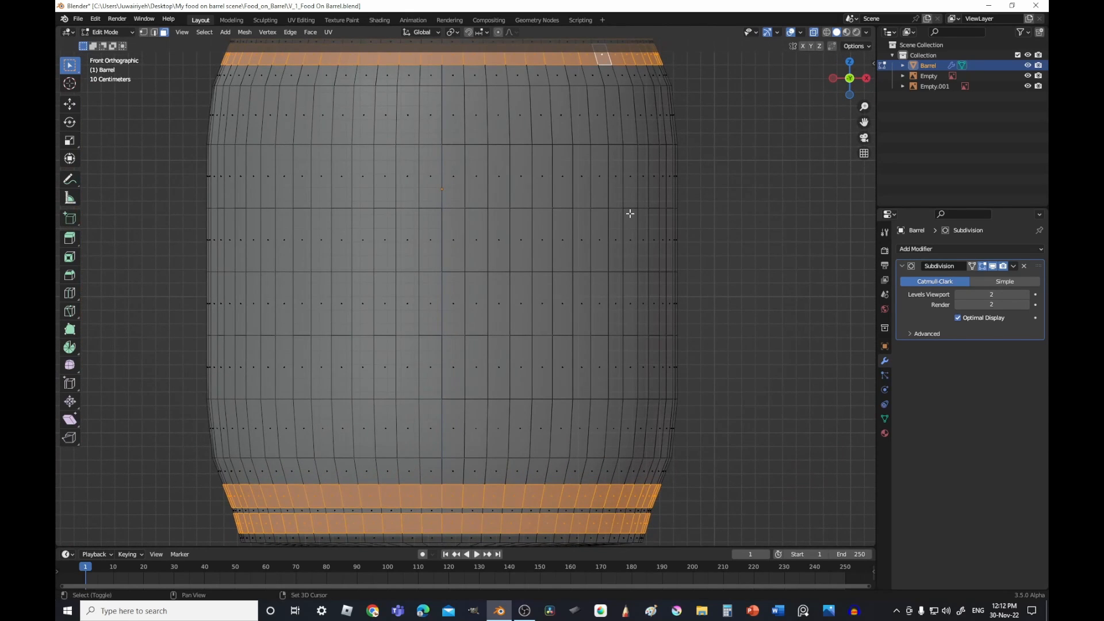
scroll(631, 214, down, 8)
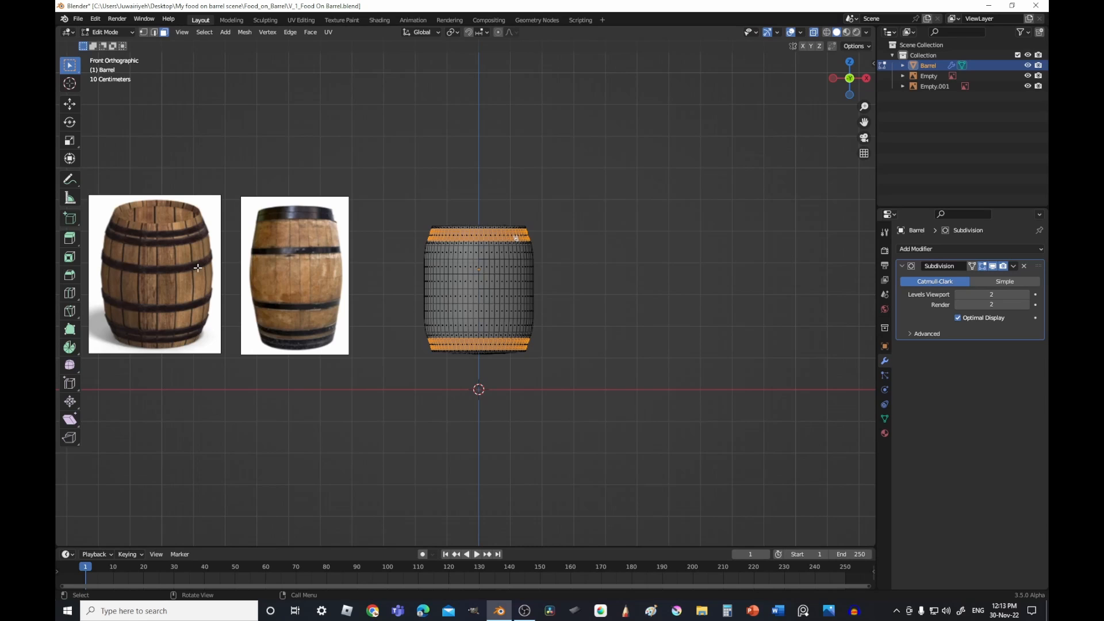
scroll(382, 305, up, 7)
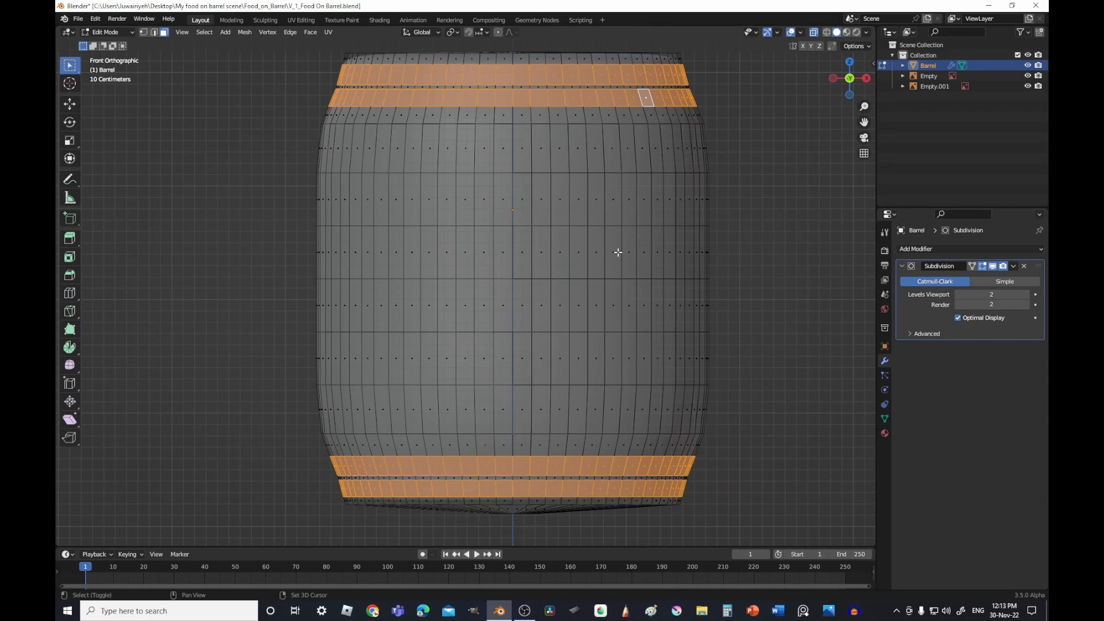
shift+click(561, 245)
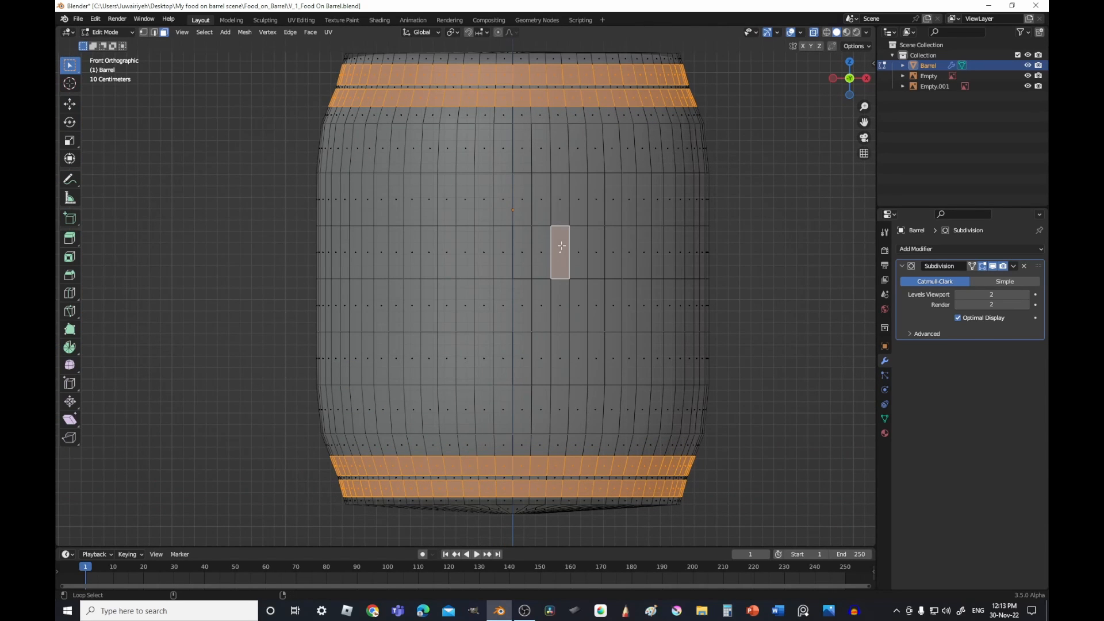
alt+shift+click(561, 245)
alt+shift+click(543, 353)
scroll(543, 353, down, 5)
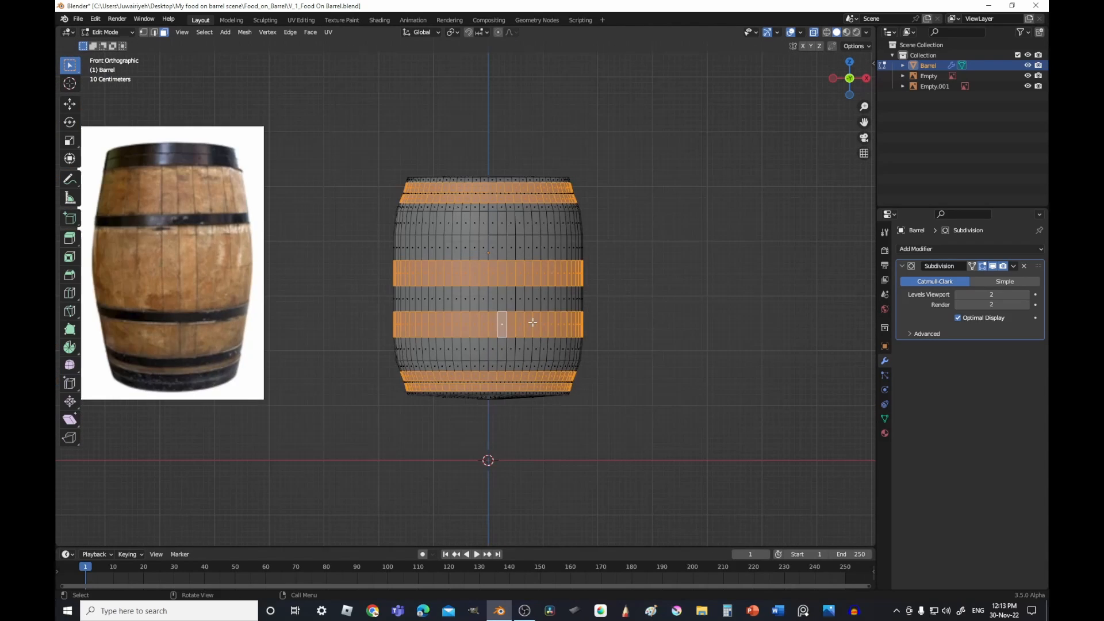
- Duplicate the selected hoop face rings and leave the copies in their original position on the barrel
middle_drag(543, 352, 576, 323)
scroll(574, 319, down, 5)
scroll(577, 322, up, 5)
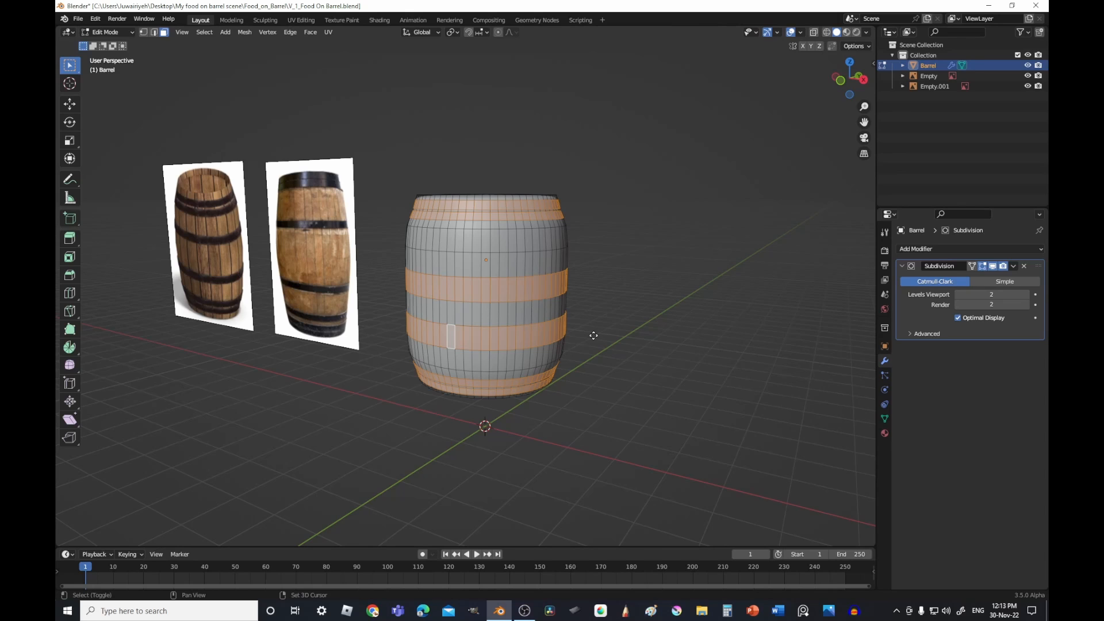
key(g)
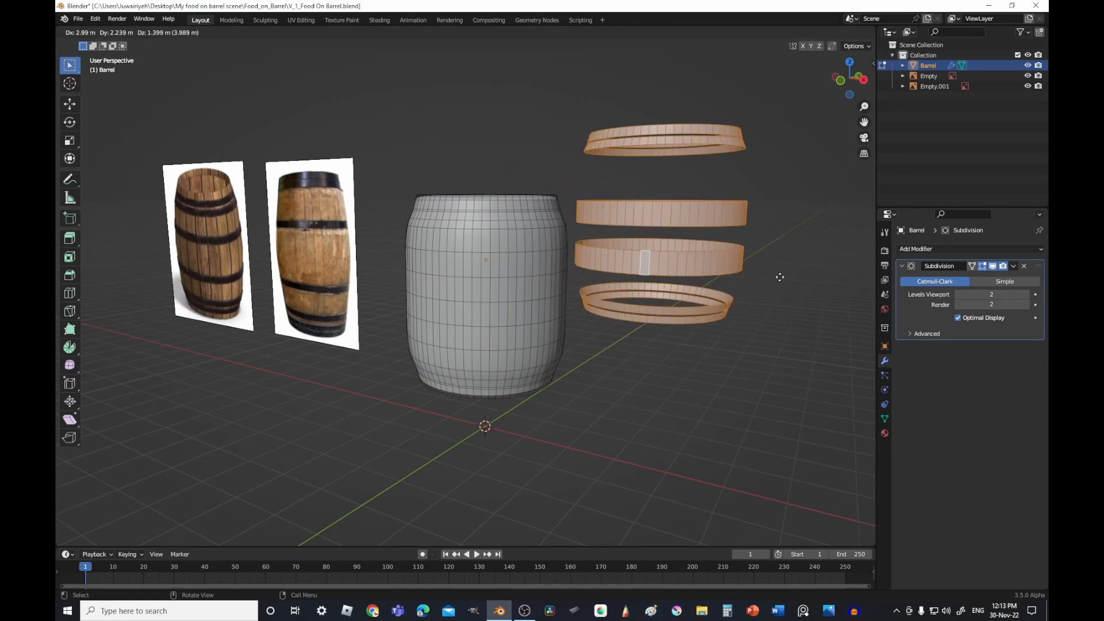
right_click(826, 271)
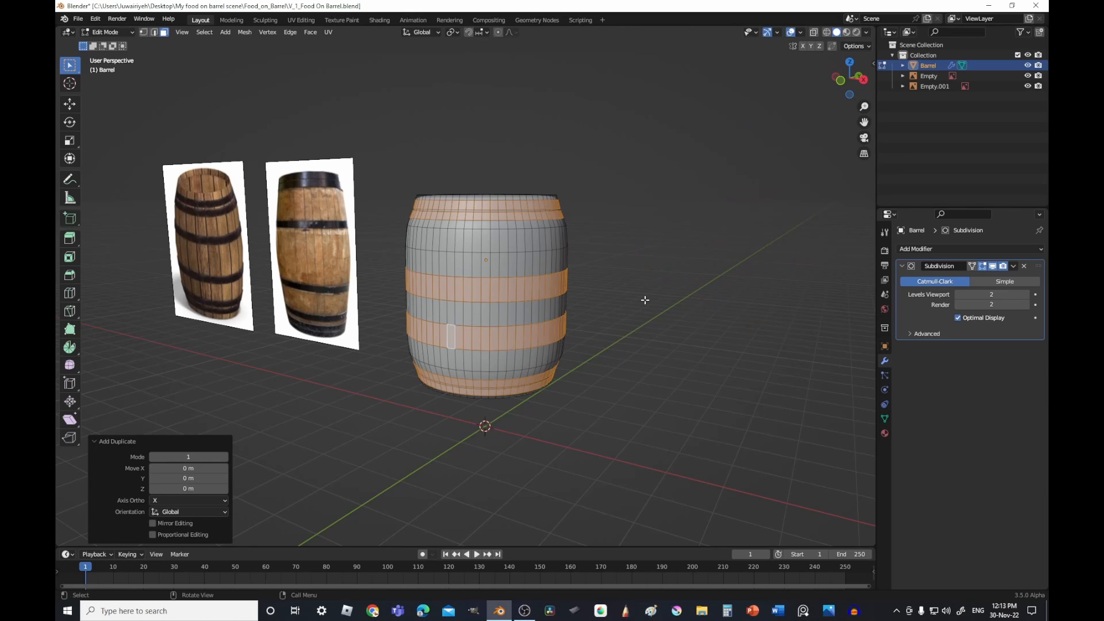
- Separate the duplicated hoop faces into their own object and select only that object in Object Mode
key(p)
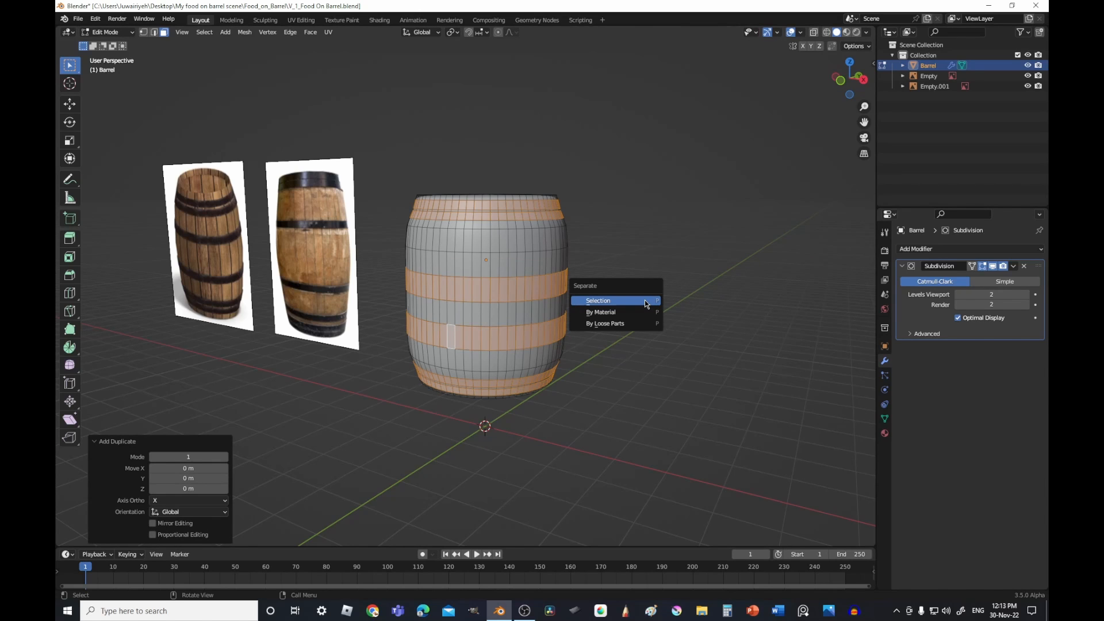
click(598, 301)
key(Tab)
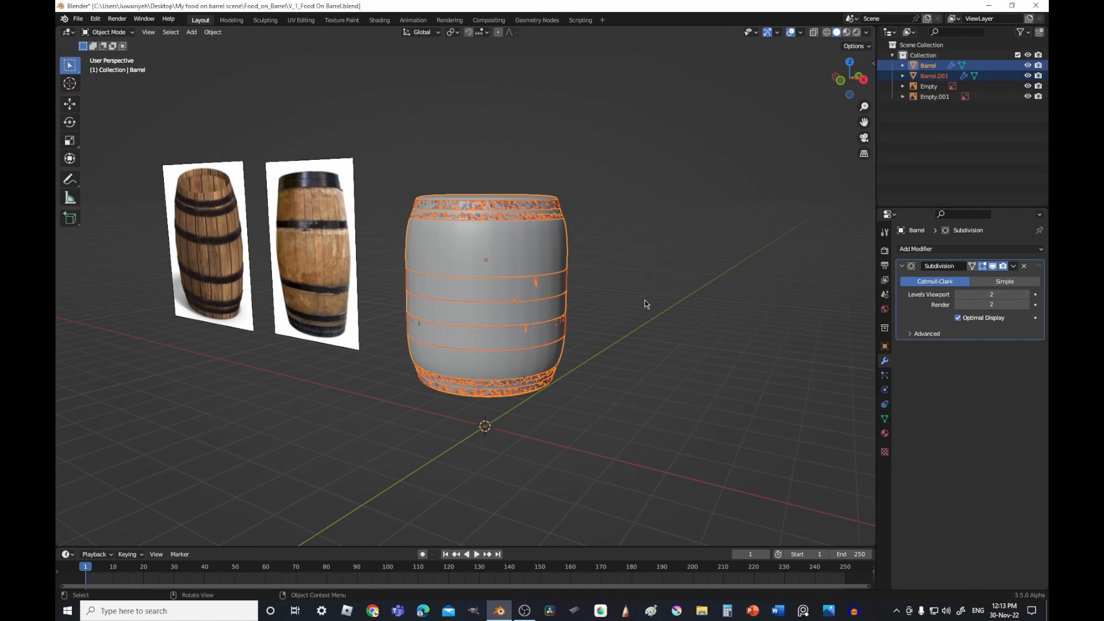
click(643, 299)
click(936, 76)
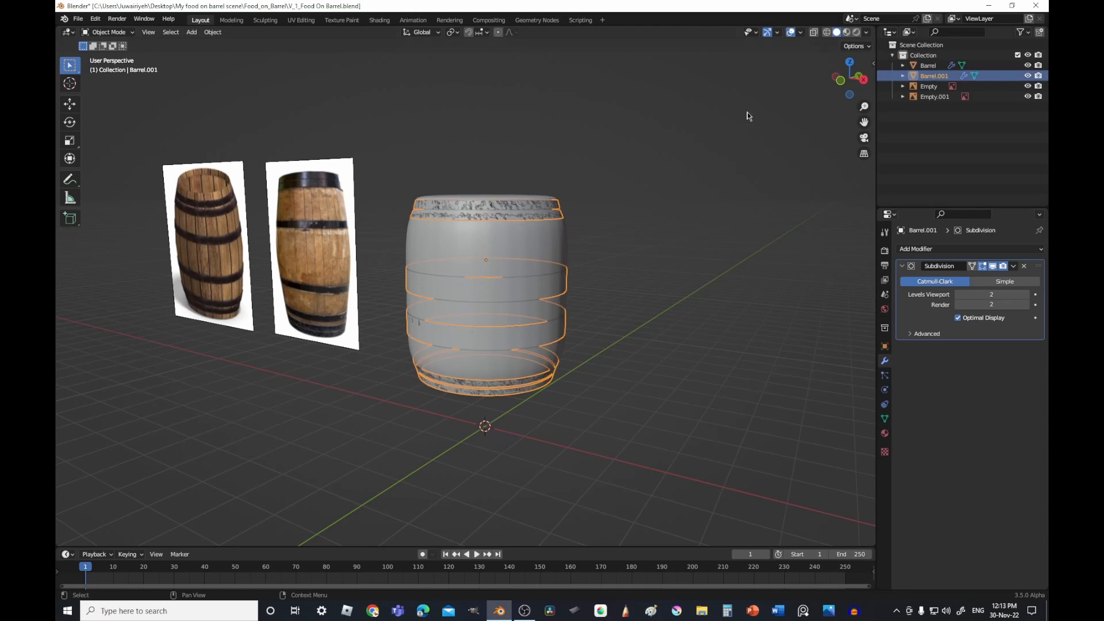
- Rename the separated hoop object as Metal_Rings_Barrel
key(F2)
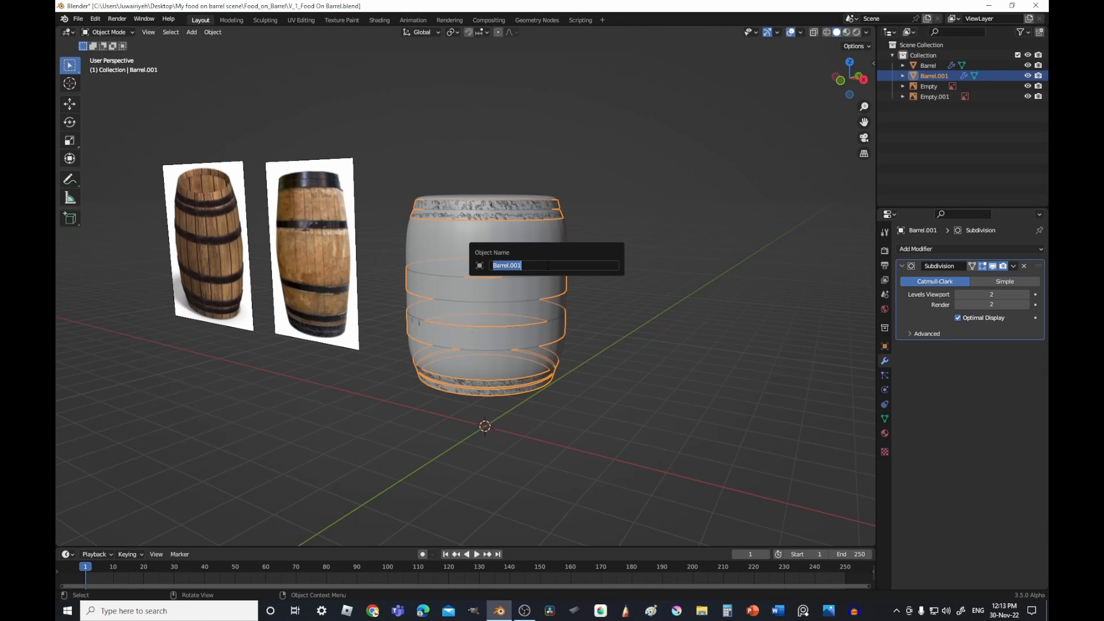
text(M)
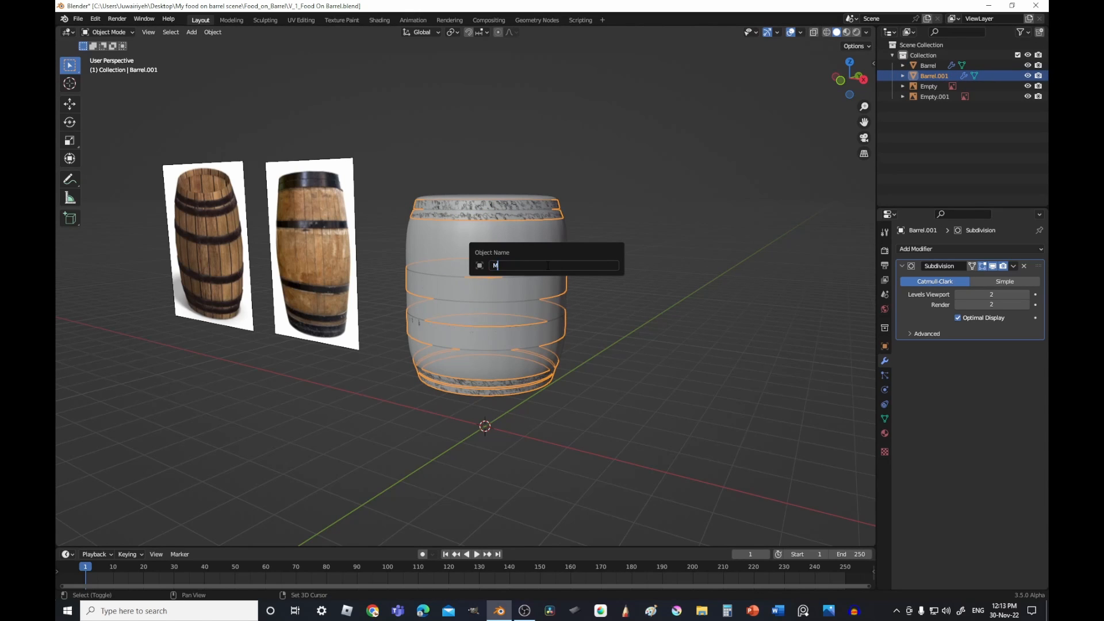
text(etal_Rings_Barrel)
key(Return)
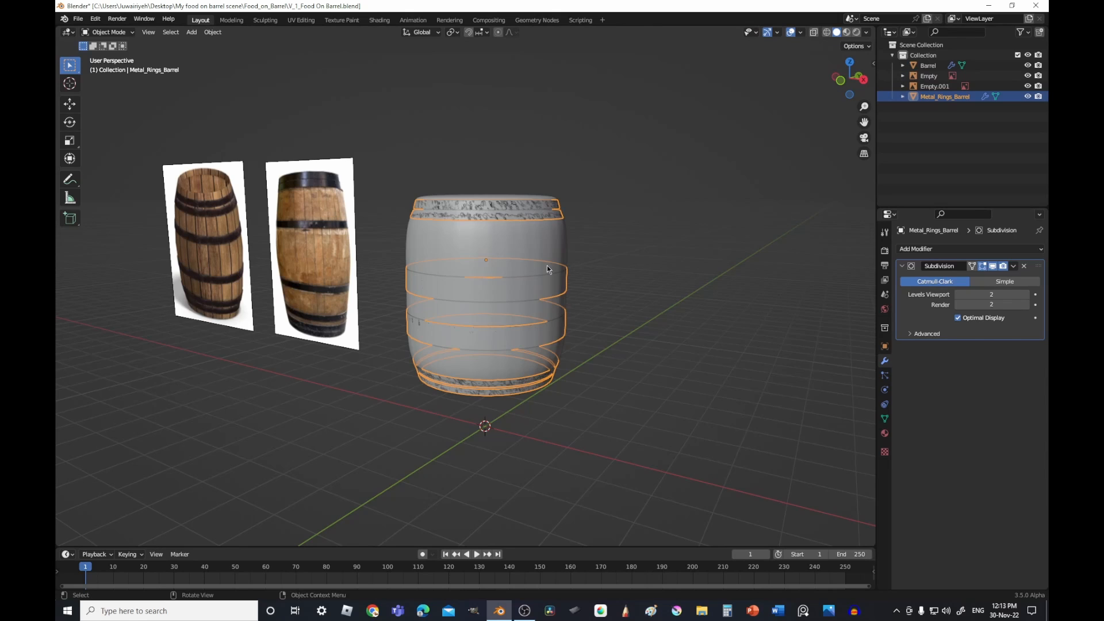
- Scale the metal rings up to about 1.005 and add a Solidify modifier to them
scroll(546, 265, up, 2)
key(s)
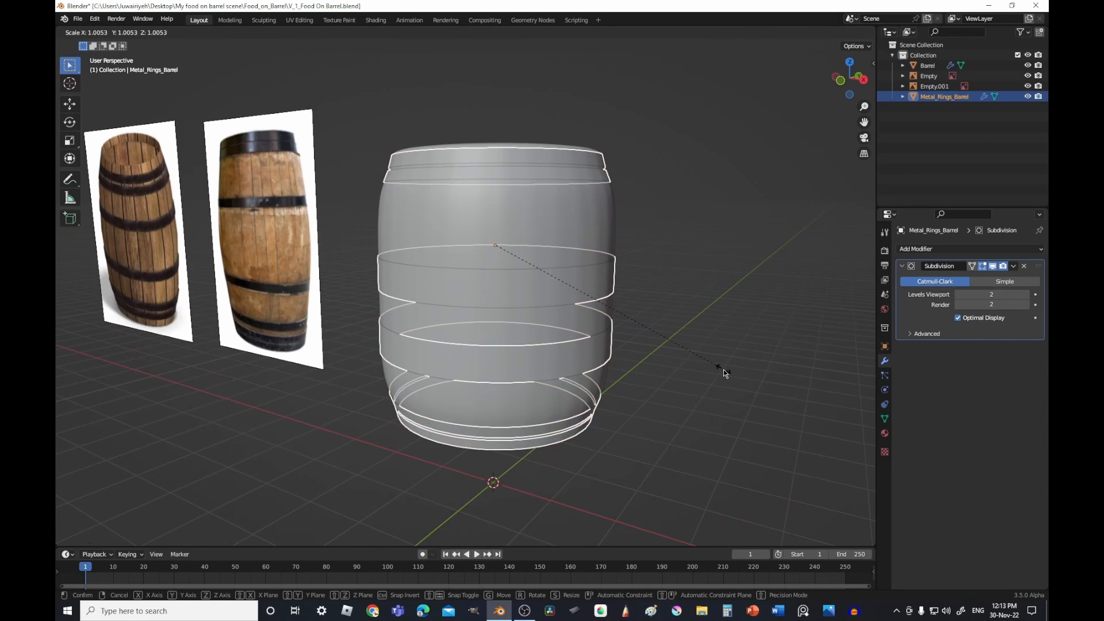
click(723, 369)
click(916, 248)
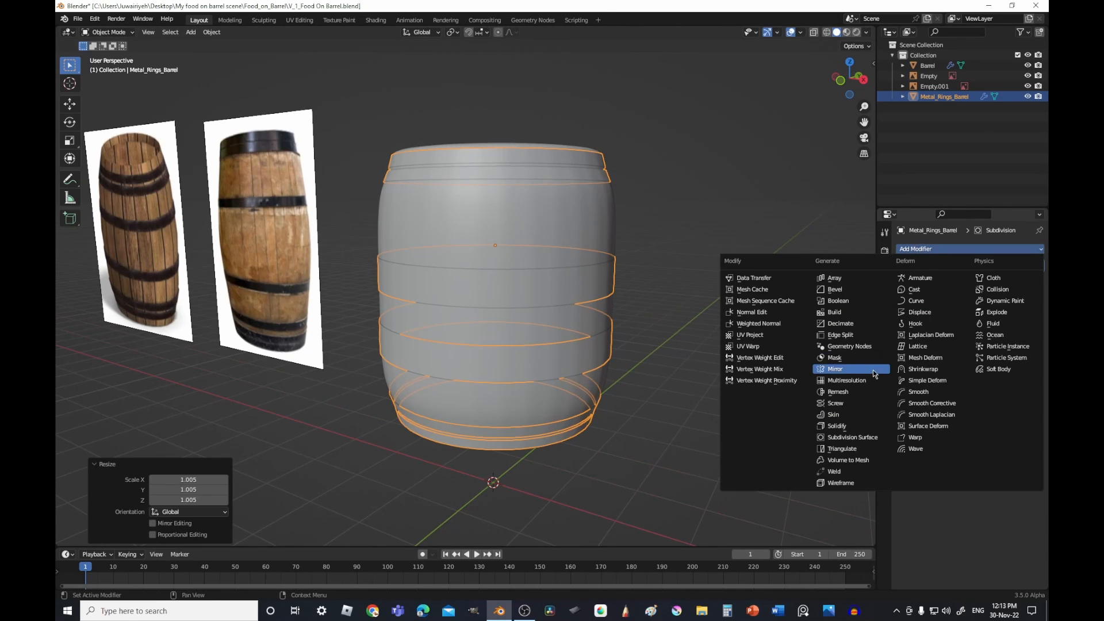
click(839, 427)
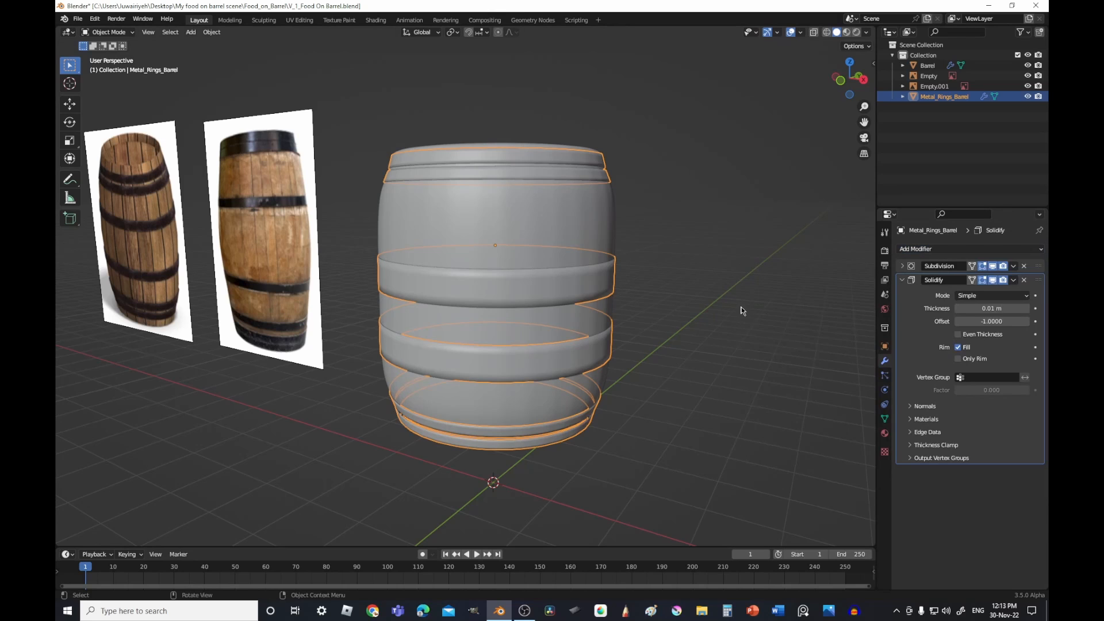
- Set the rings' Solidify thickness to -0.04 m and offset to about 0.0884 with Even Thickness on, and expand the Subdivision settings
scroll(742, 311, up, 4)
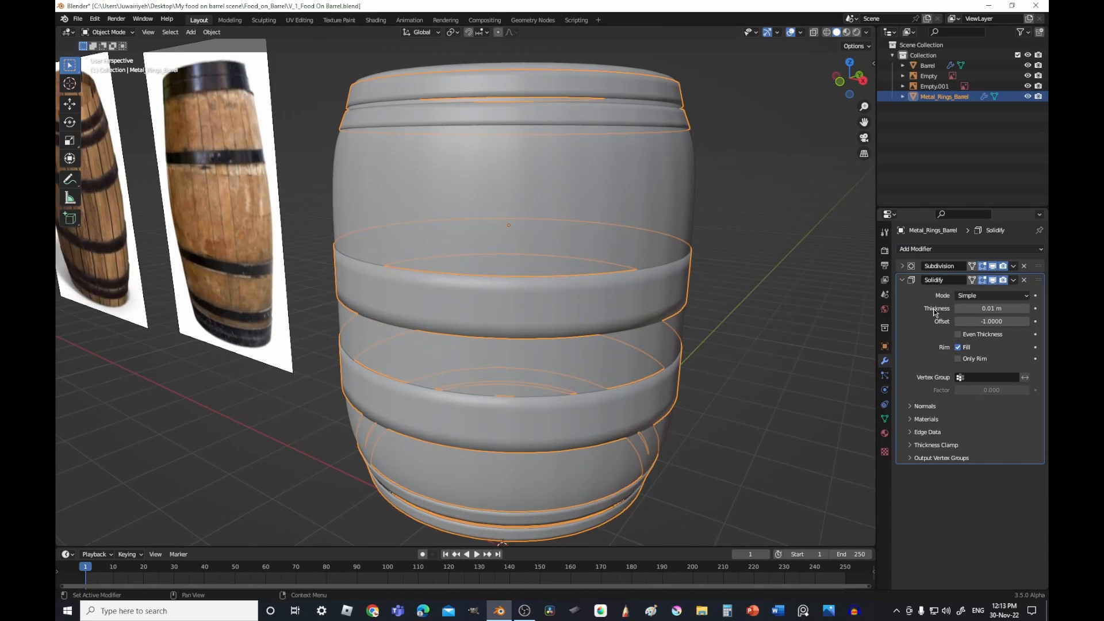
mouse_move(991, 309)
mouse_down()
mouse_move(955, 308)
mouse_move(986, 308)
mouse_up()
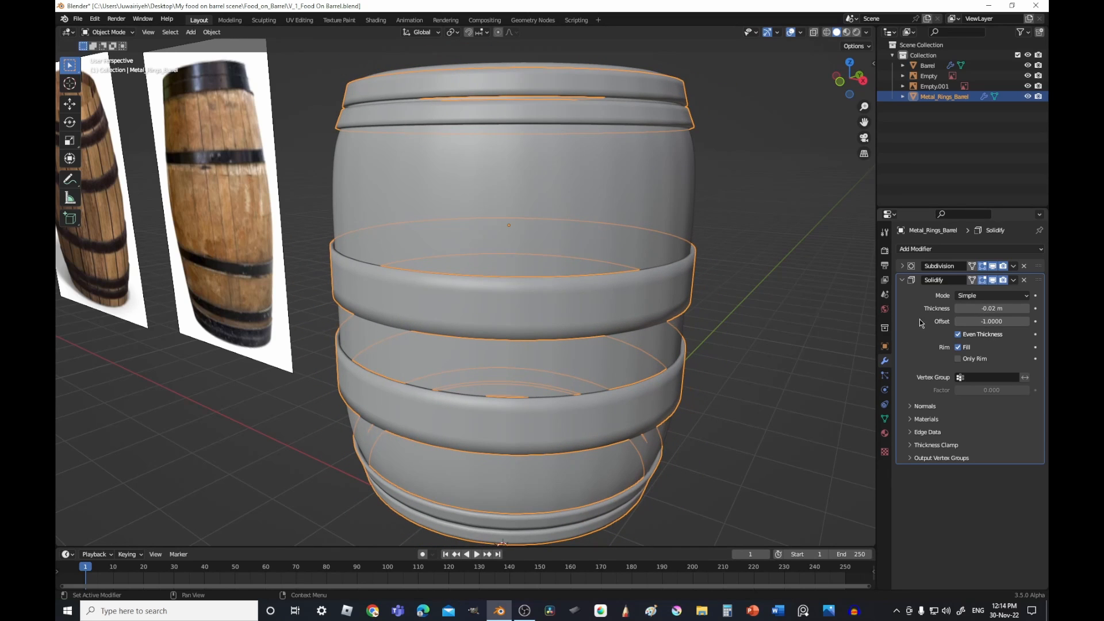
mouse_move(1000, 321)
mouse_down()
mouse_move(1067, 321)
mouse_move(925, 309)
mouse_move(1040, 321)
mouse_move(995, 321)
mouse_up()
click(800, 294)
scroll(784, 298, down, 1)
mouse_move(784, 297)
middle_down()
mouse_move(721, 316)
mouse_move(789, 313)
middle_up()
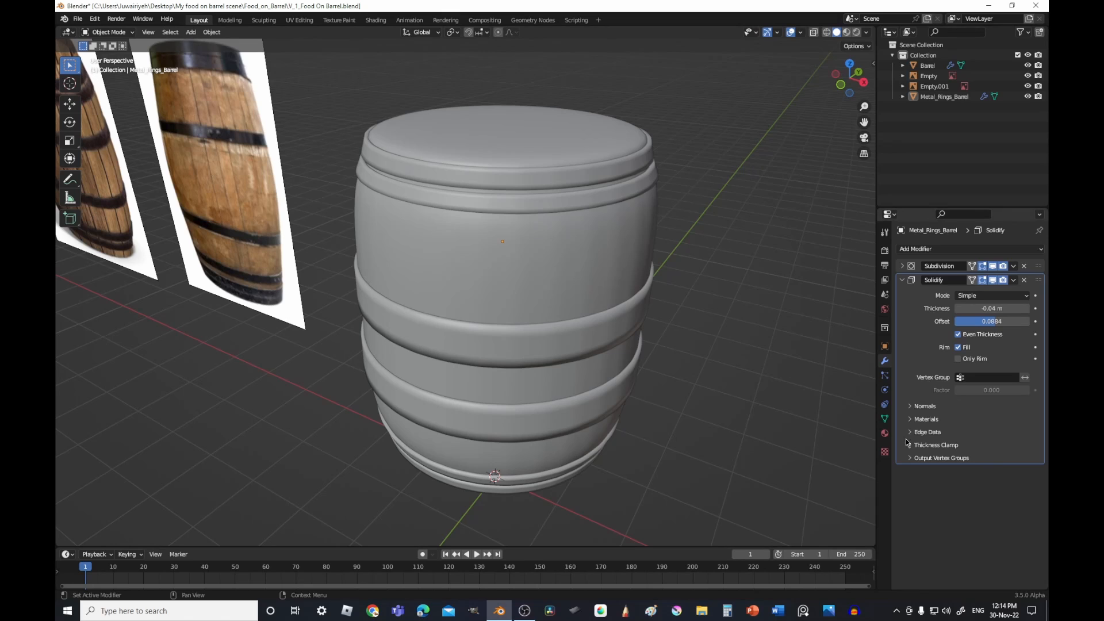
click(903, 266)
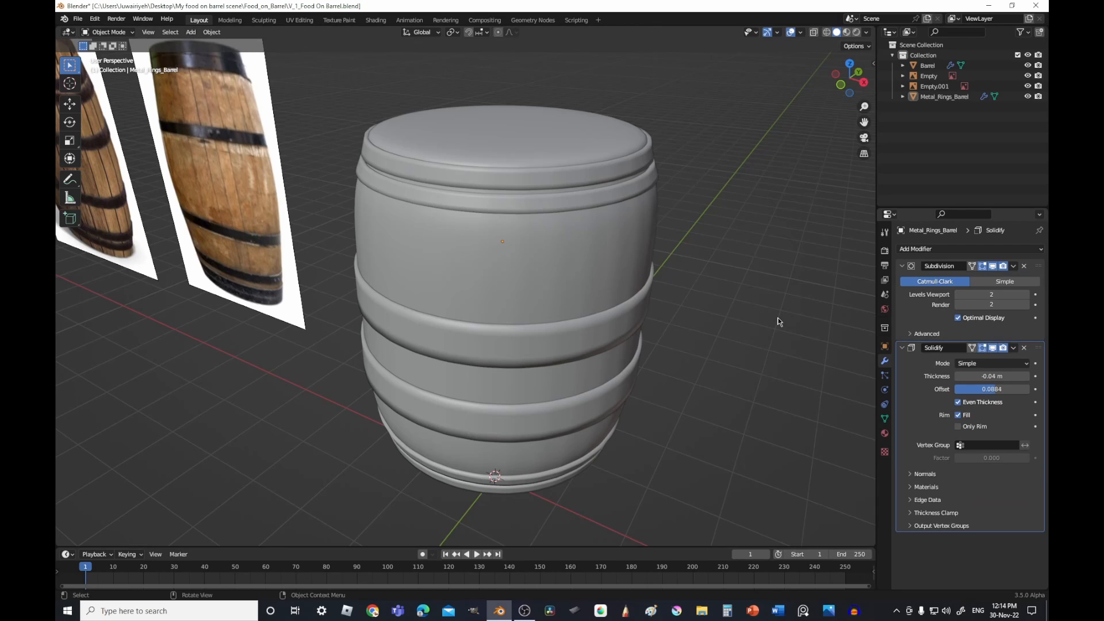
- Delete both barrel reference images from the scene and centre the view on the barrel
scroll(778, 322, down, 3)
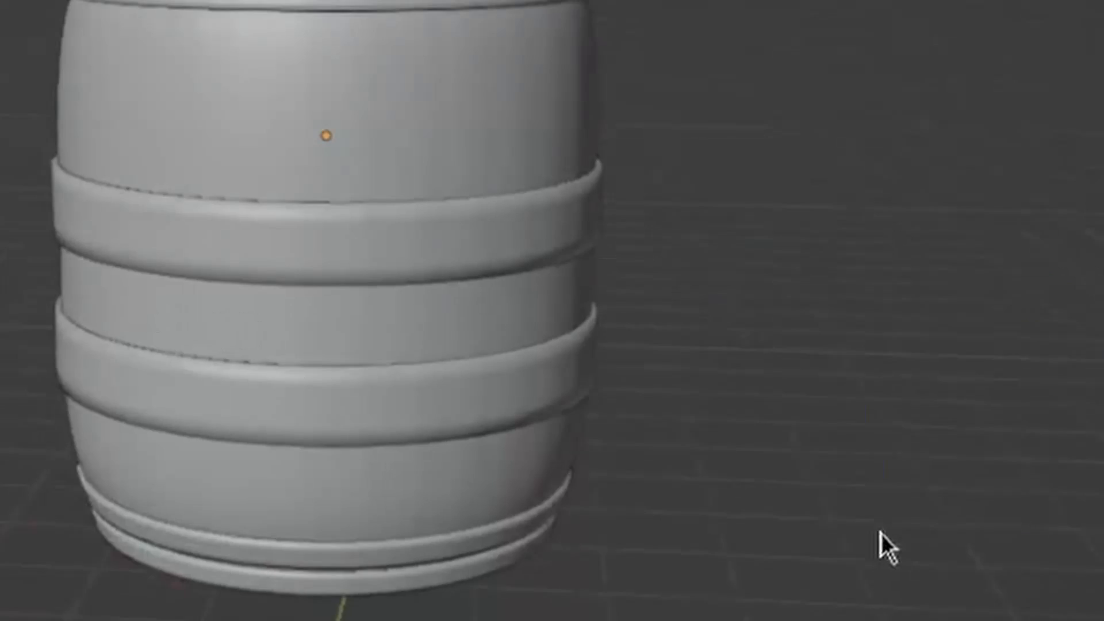
middle_drag(881, 533, 827, 547)
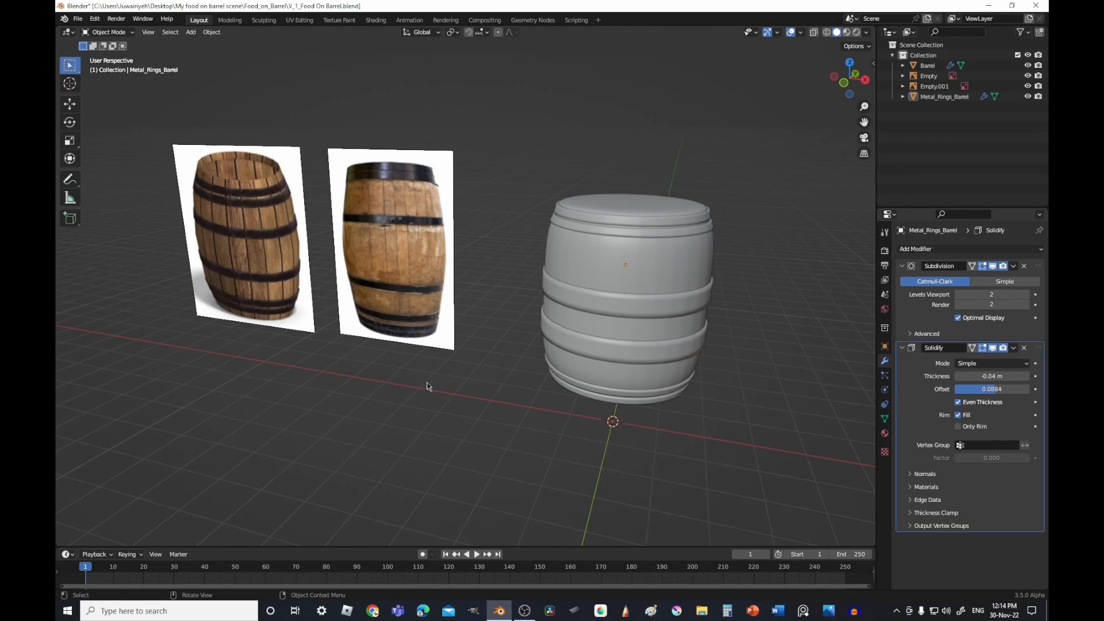
drag(415, 387, 254, 265)
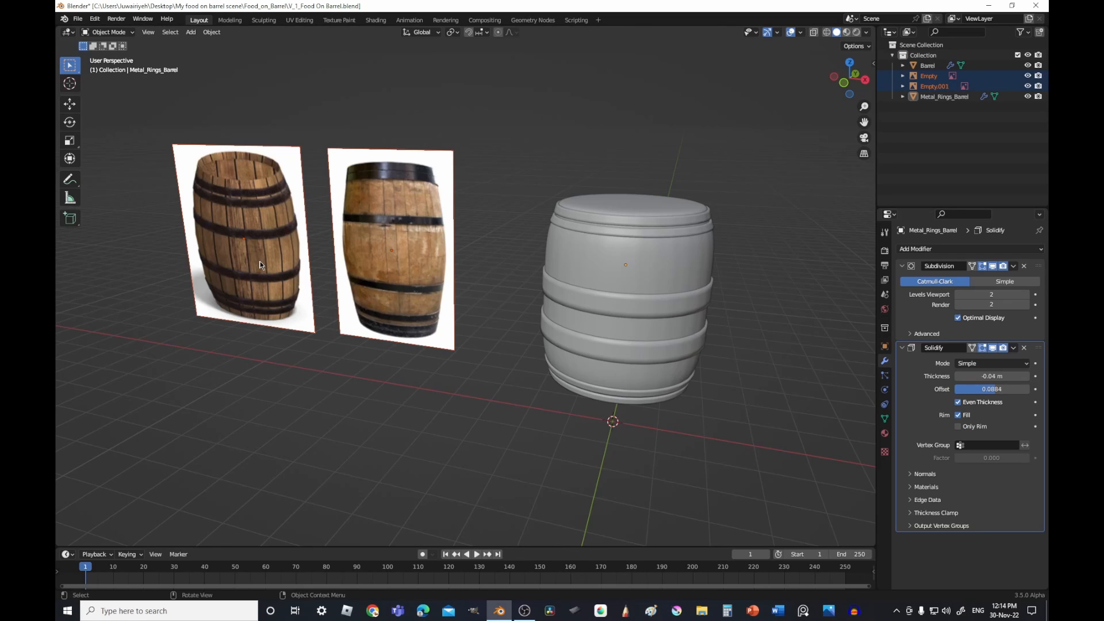
key(x)
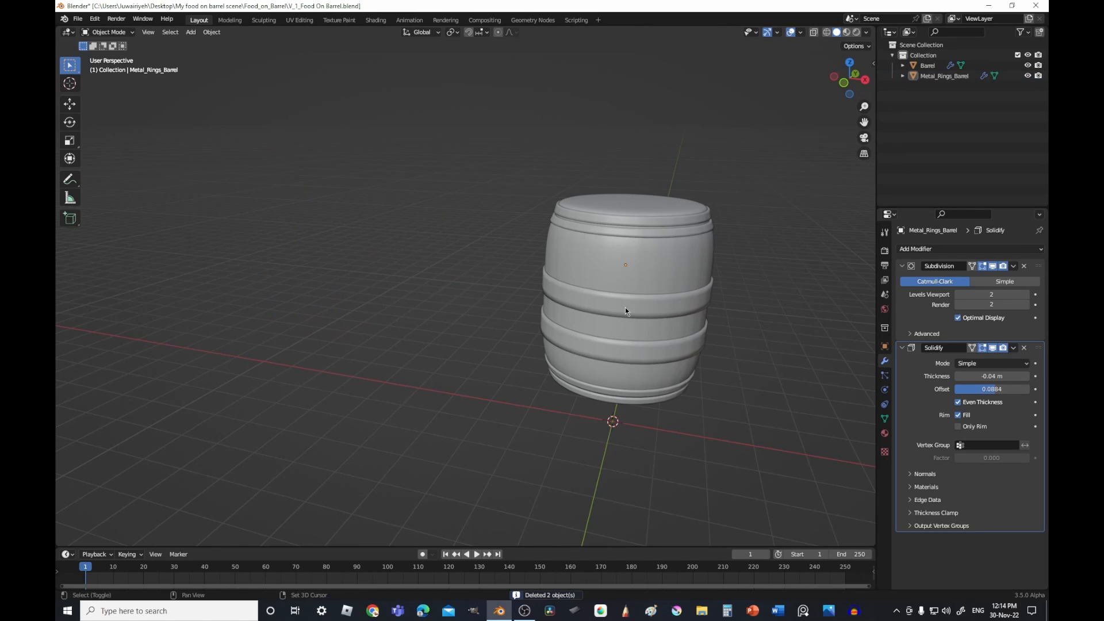
shift+middle_drag(626, 307, 449, 311)
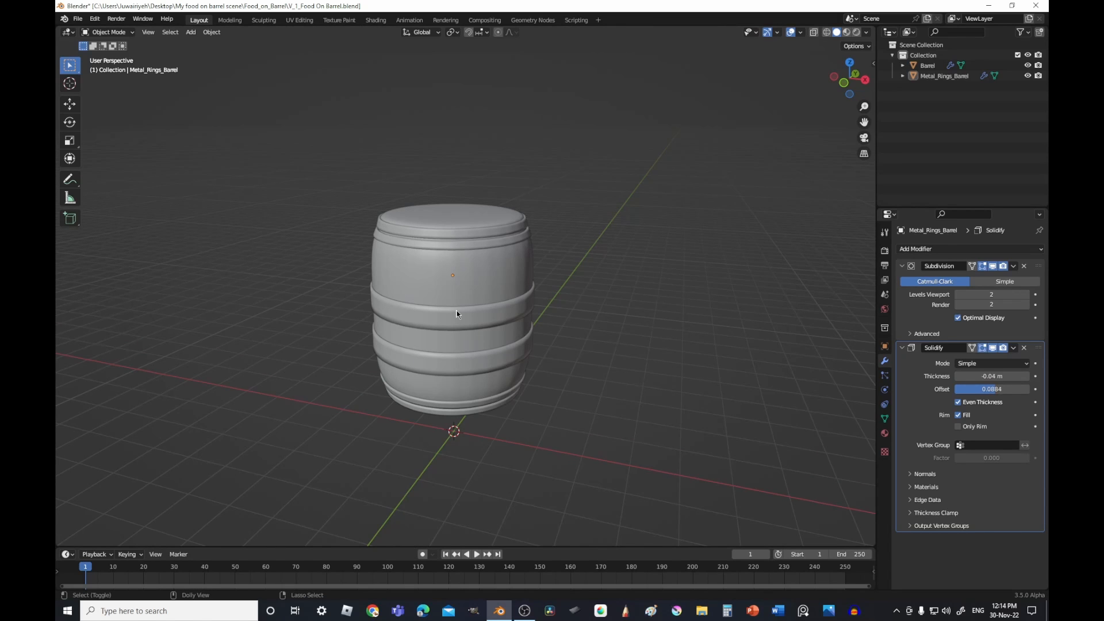
- Open the Save As dialog for the scene file and cancel it
key(ctrl+shift+s)
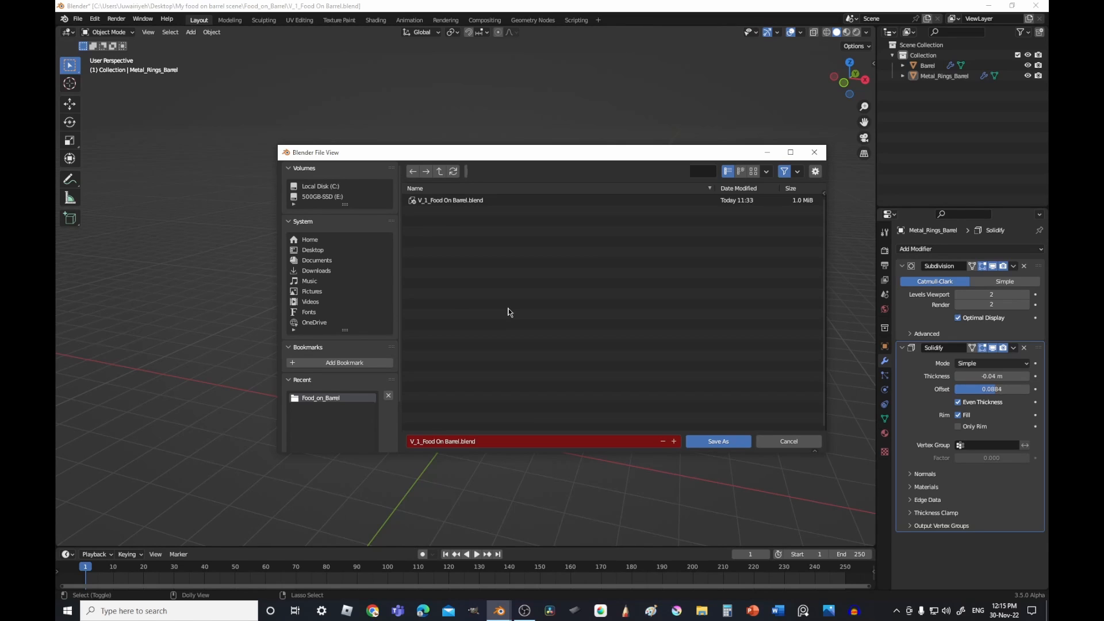
click(774, 441)
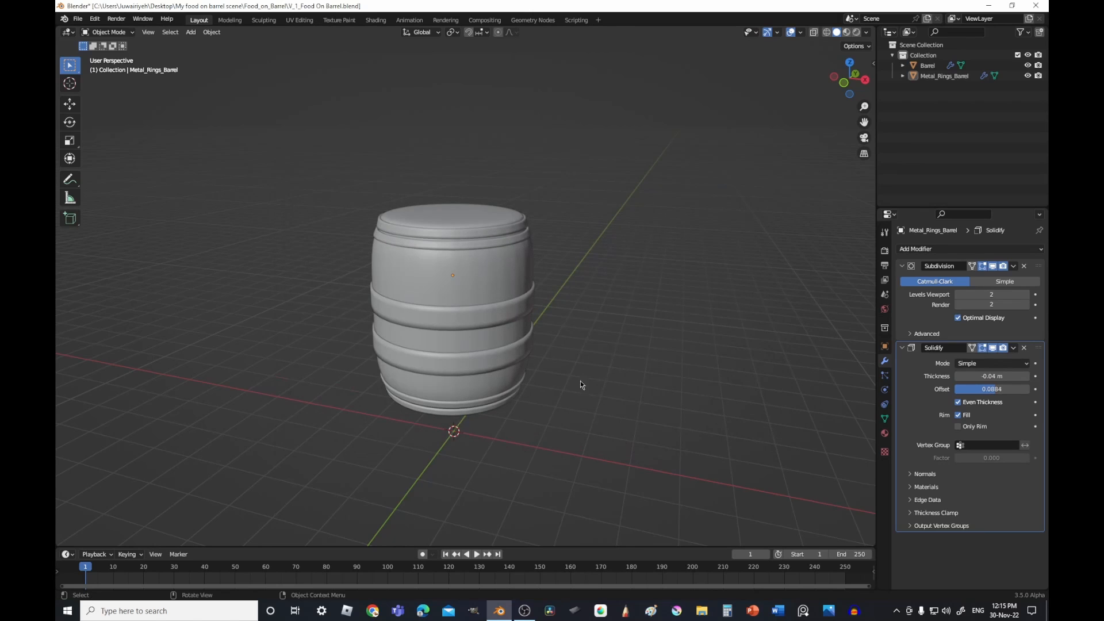